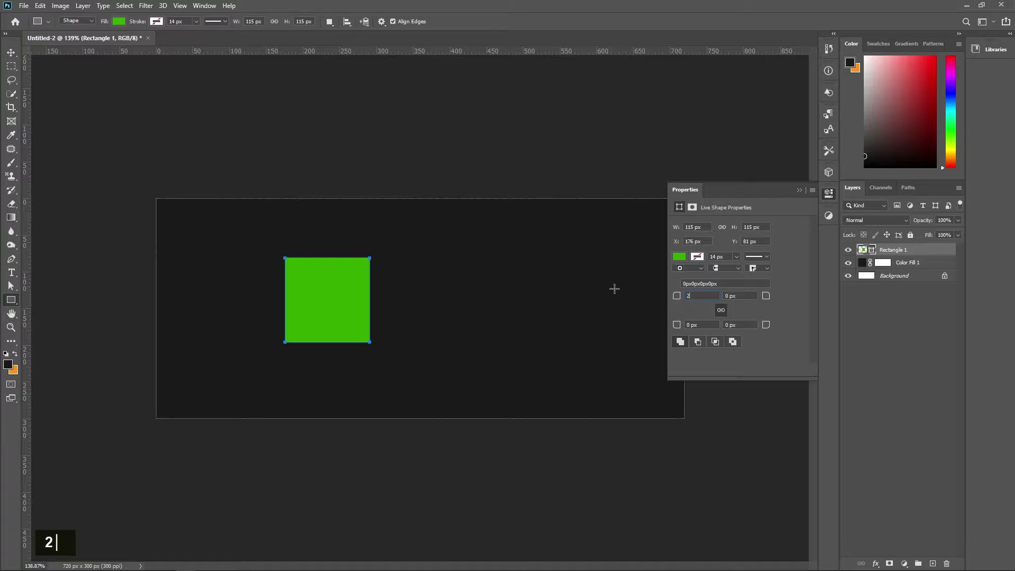
- Round all four corners of the green square with a 20 px radius
key("Return")
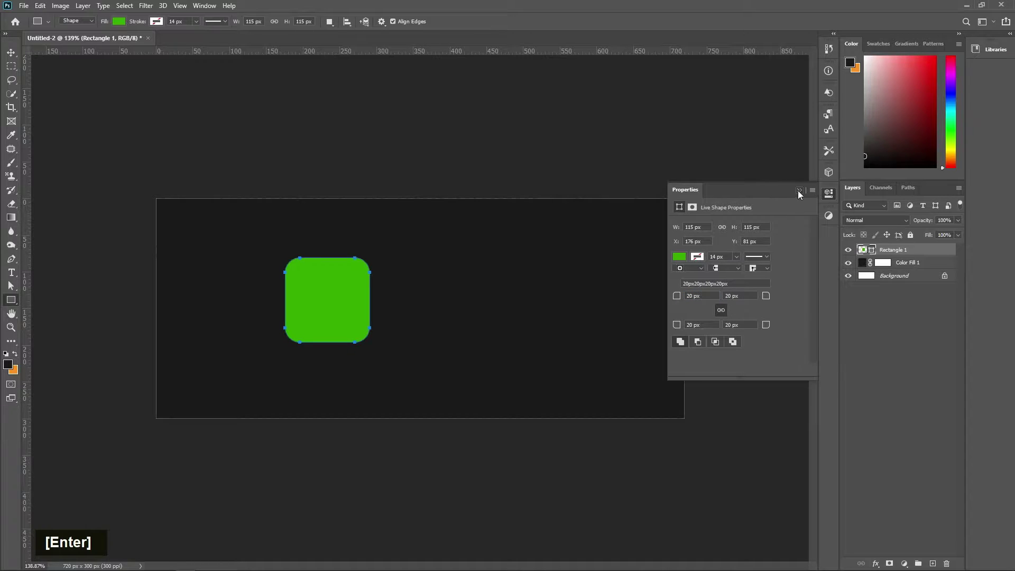
left_click(798, 190)
- Shift the rounded green square toward the lower middle of the canvas and rotate it -45° into a diamond
left_click(11, 53)
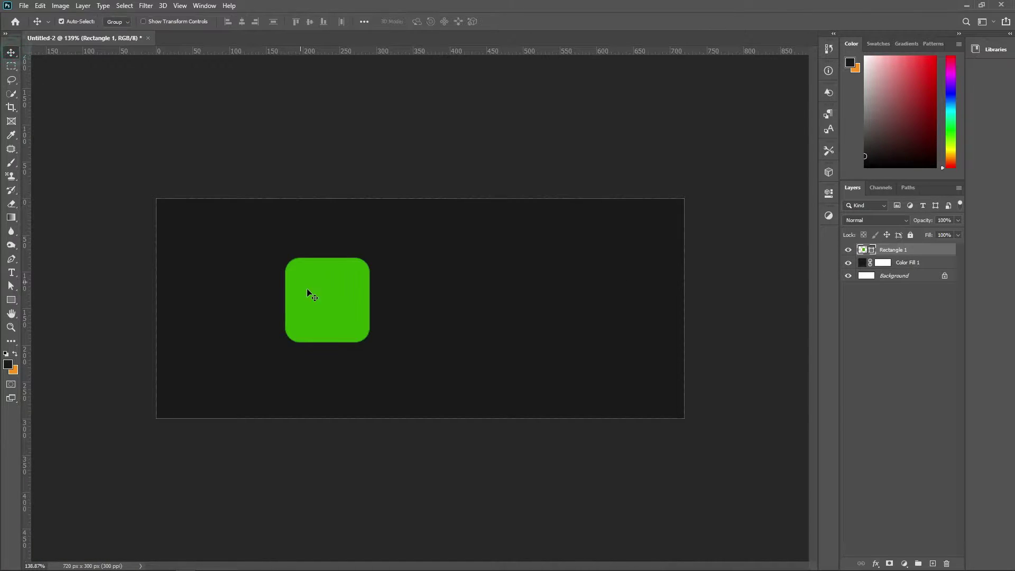
left_click_drag(320, 301, 342, 333)
key("ctrl+t")
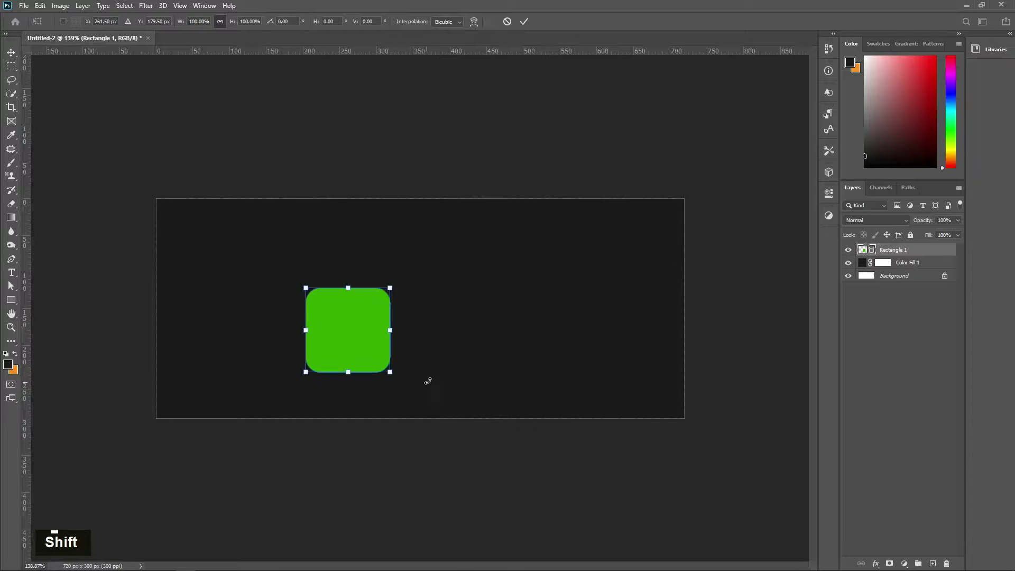
left_click_drag(426, 379, 426, 313)
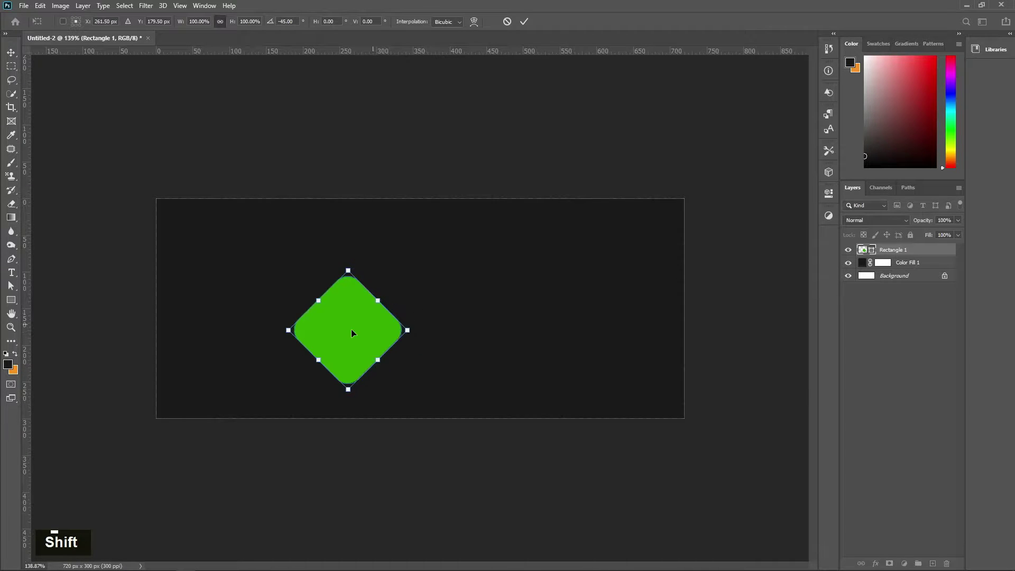
- Move the green diamond onto the canvas's bottom edge and enlarge it to about 116%
left_click_drag(355, 334, 292, 424)
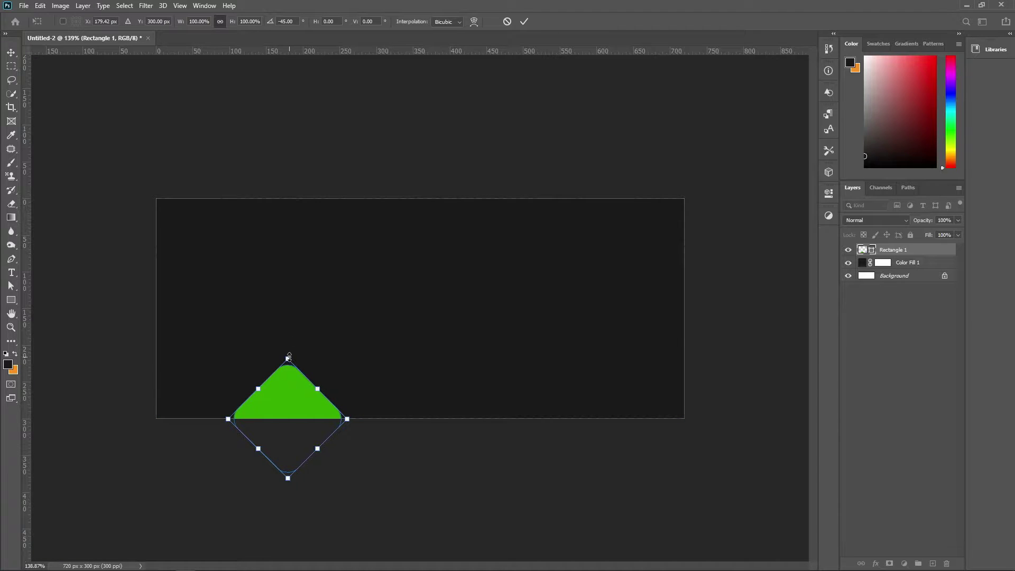
left_click_drag(289, 355, 299, 339)
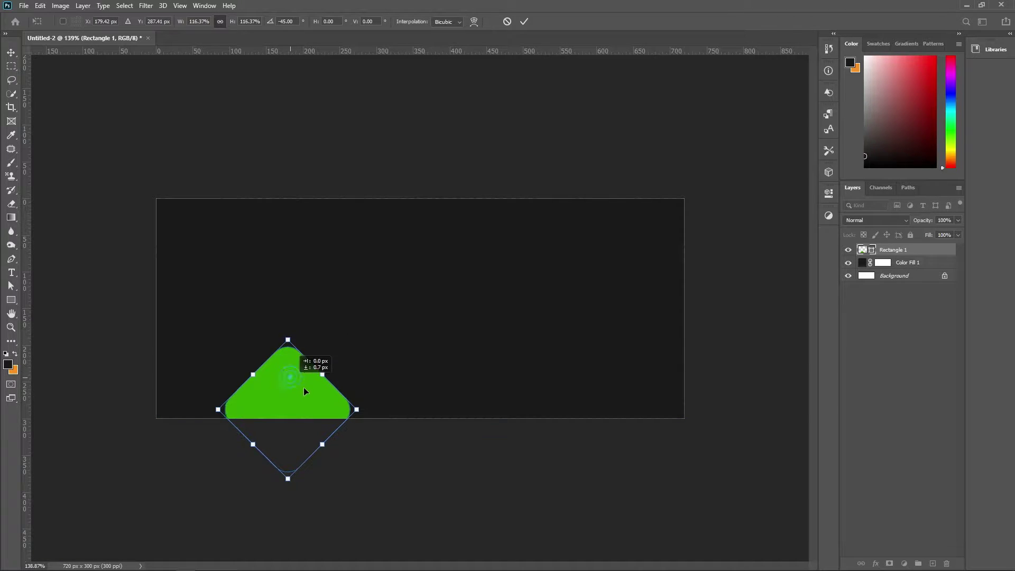
left_click_drag(305, 392, 259, 330)
key("Return")
- Enlarge the upper diamond copy to fill the canvas's upper-left area, and nudge it up and slightly left
key("ctrl+t")
left_click_drag(229, 257, 231, 127)
key("Return")
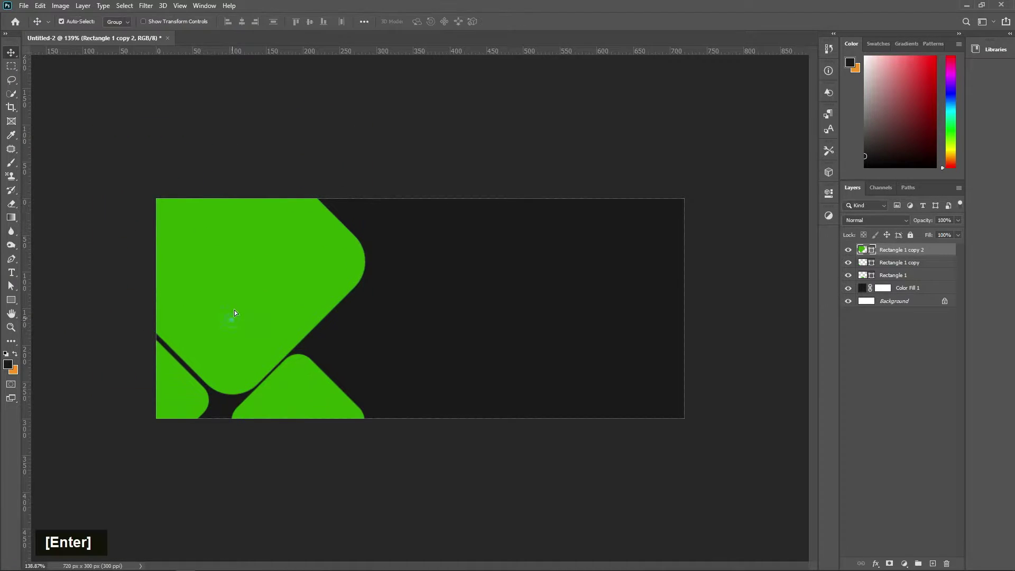
left_click_drag(231, 319, 231, 311)
key("Left")
key("Left")
key("Left")
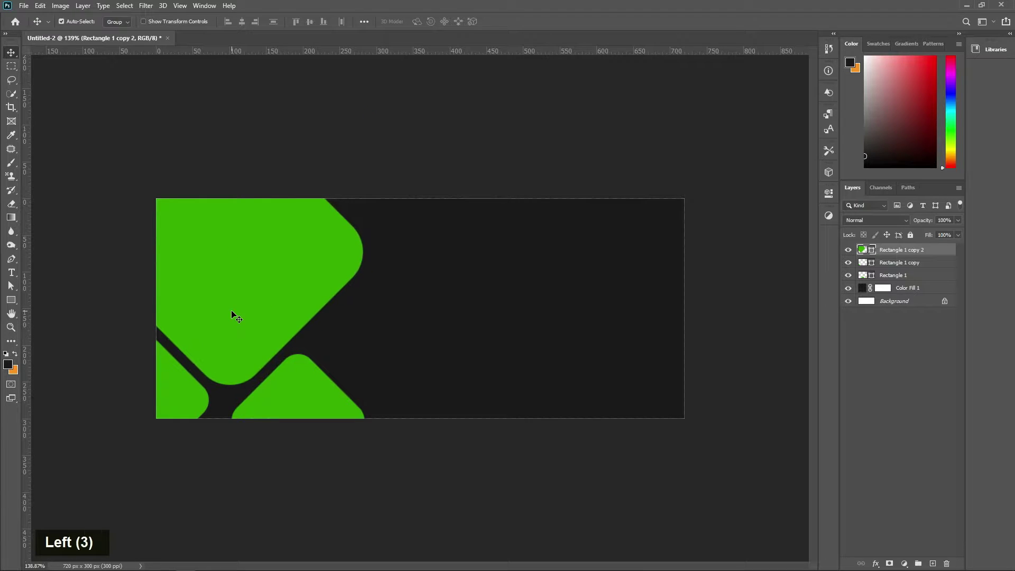
- Slightly enlarge the green diamond at the bottom edge of the canvas
left_click(286, 400)
key("ctrl+t")
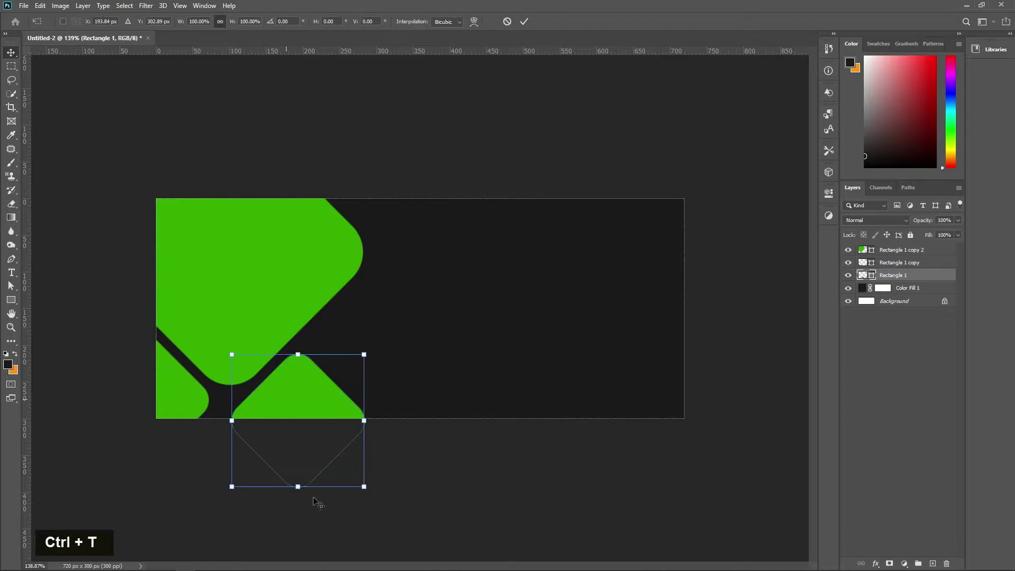
left_click_drag(296, 485, 297, 493)
key("Return")
left_click(185, 434)
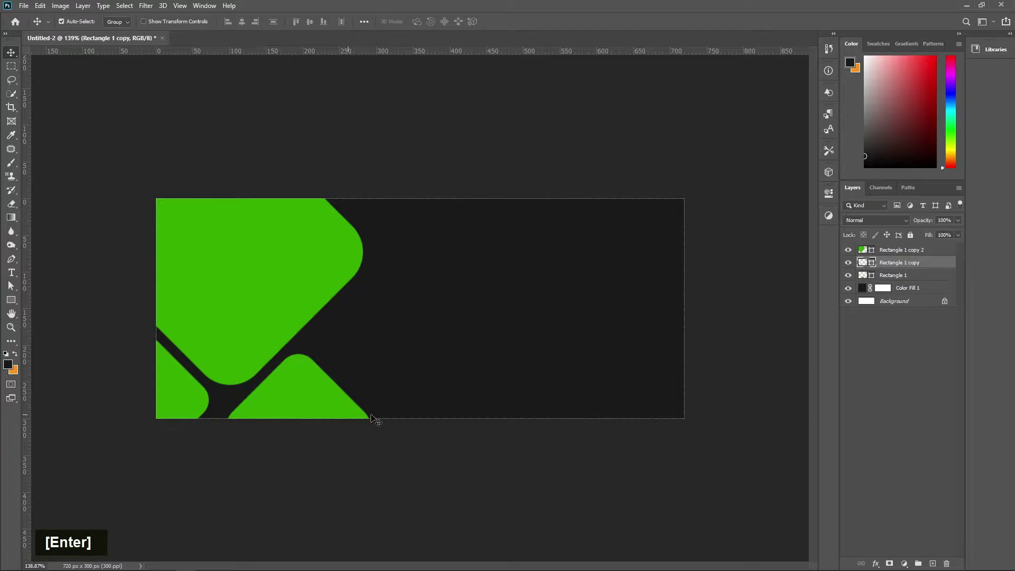
- Above the Color Fill 1 layer, set up the Pen tool with the orange shape fill #f8931f
left_click(904, 287)
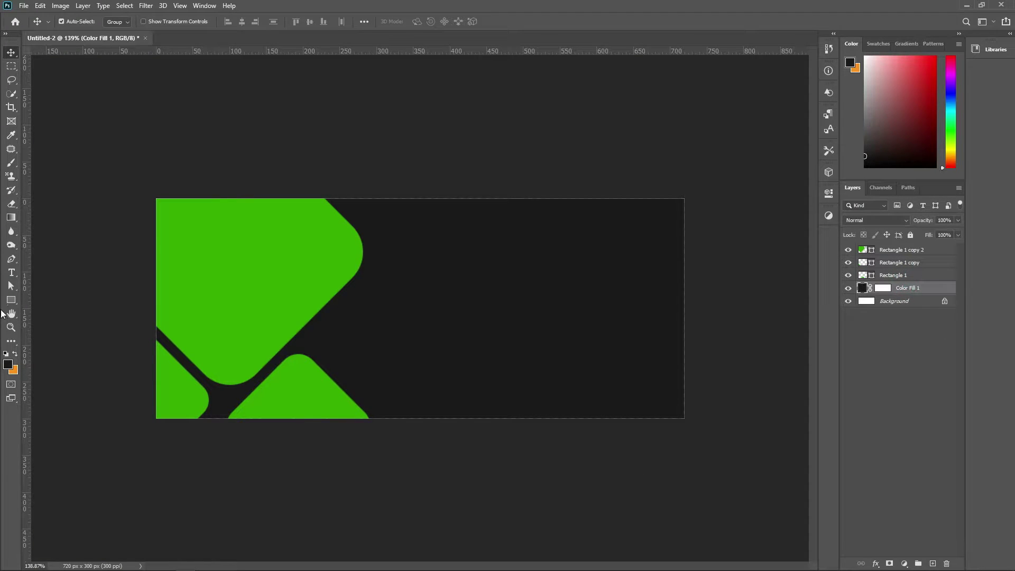
left_click(16, 259)
left_click(116, 22)
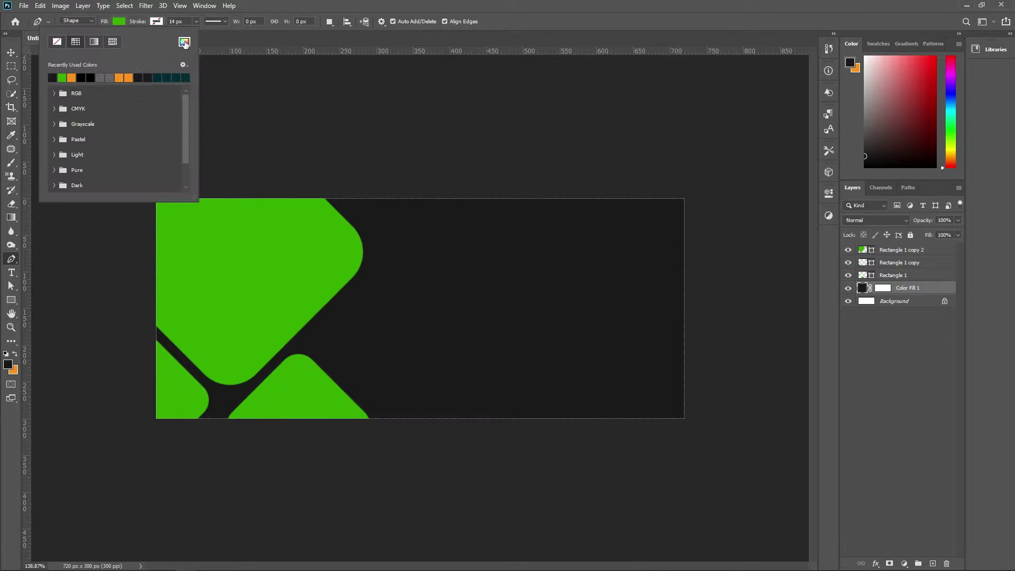
left_click(184, 42)
left_click(13, 370)
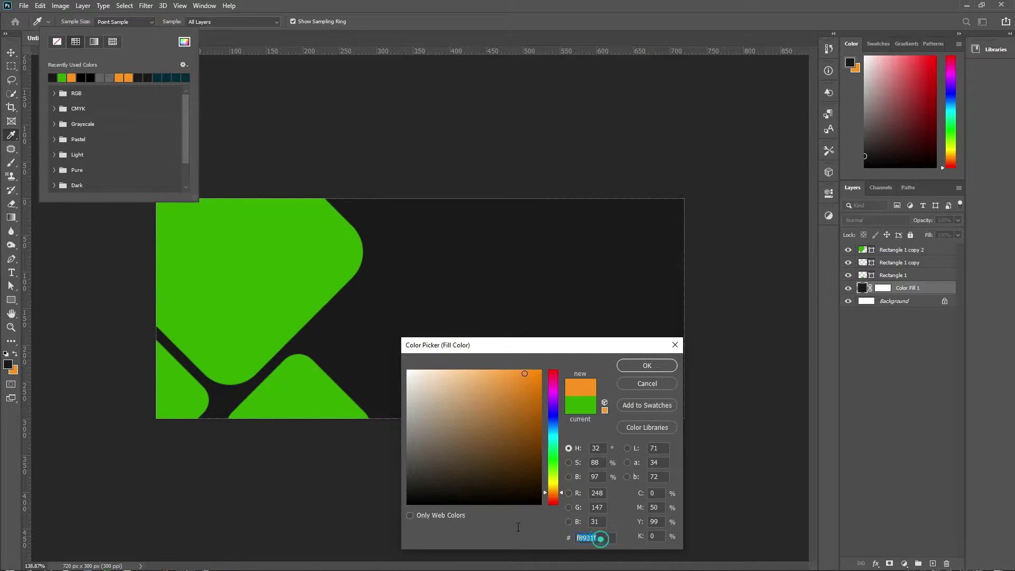
left_click(633, 369)
left_click(572, 5)
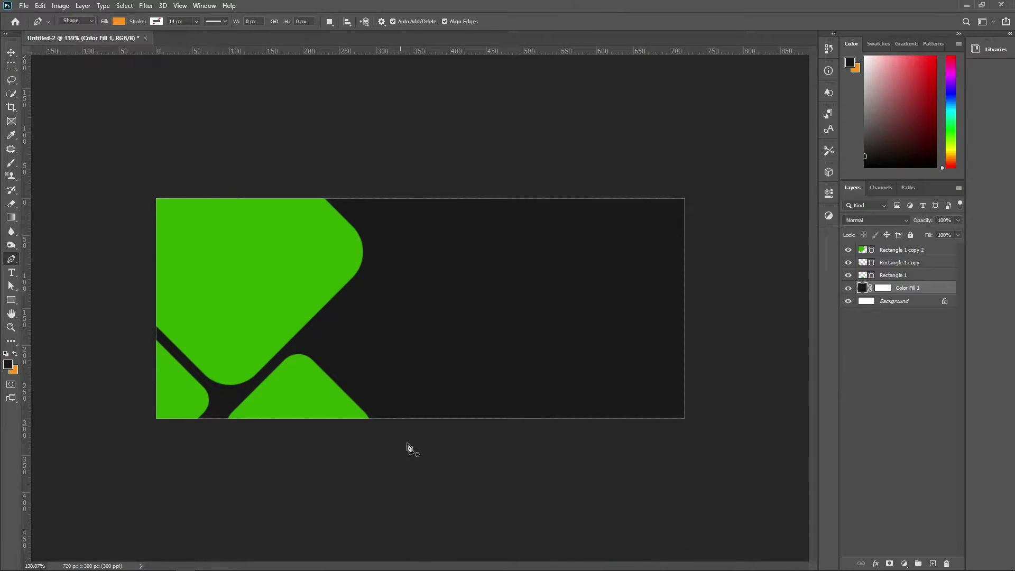
- Draw a closed orange pen shape behind the green diamonds, covering the canvas's lower-left corner with a 45° diagonal edge
left_click(405, 421)
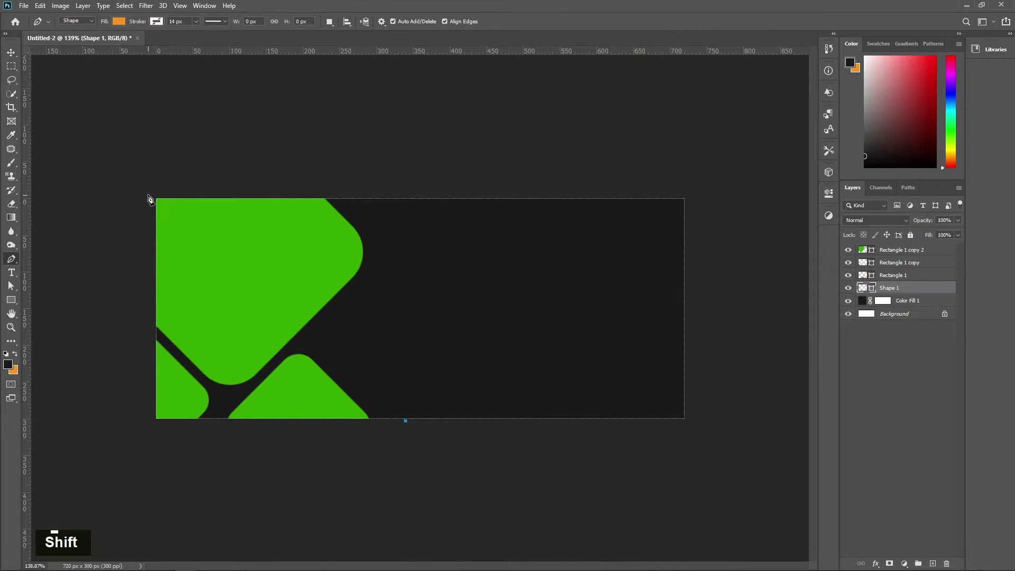
left_click(126, 194, "shift")
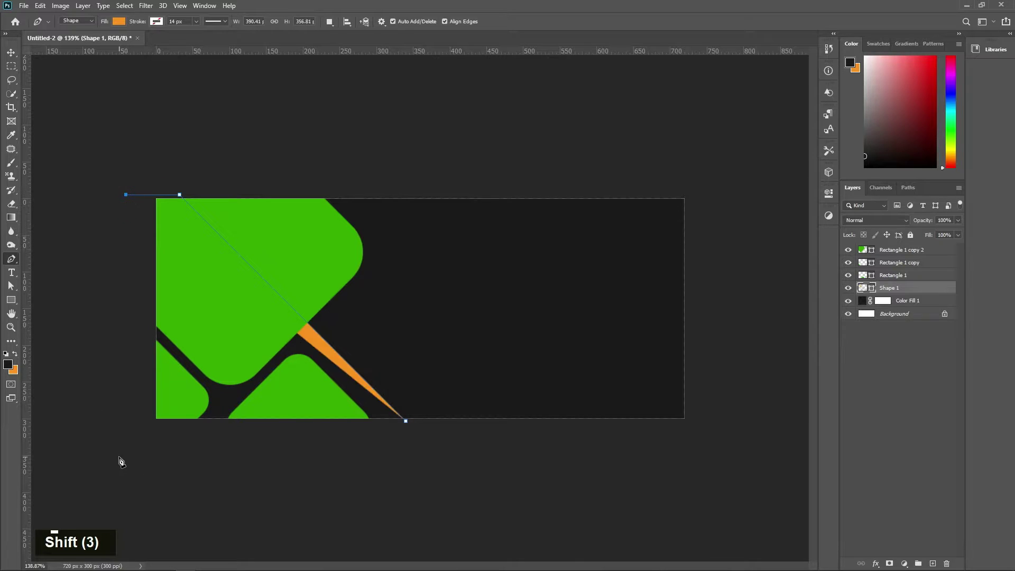
left_click(122, 459, "shift")
left_click(406, 435, "shift")
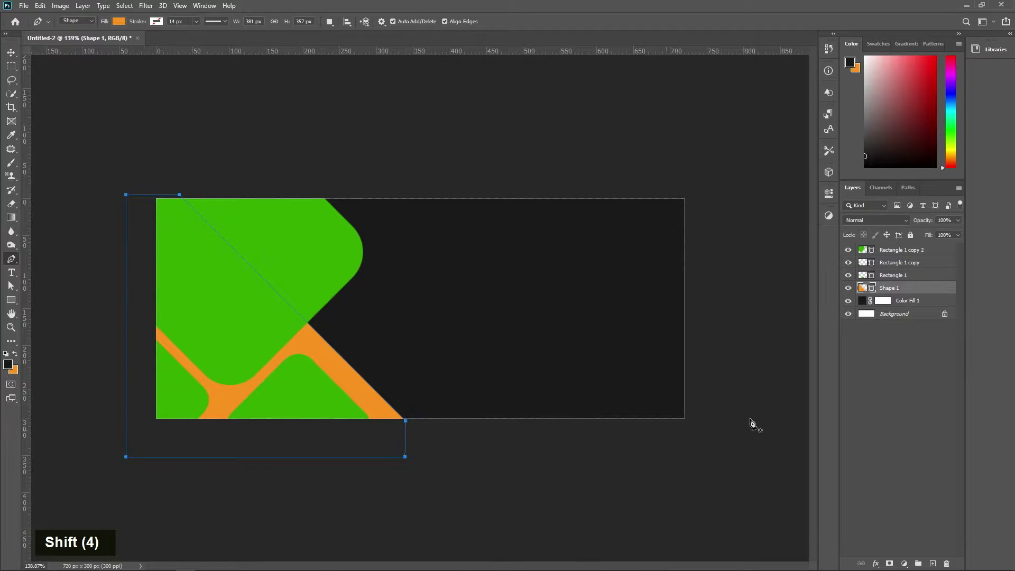
left_click(880, 288)
left_click(902, 409)
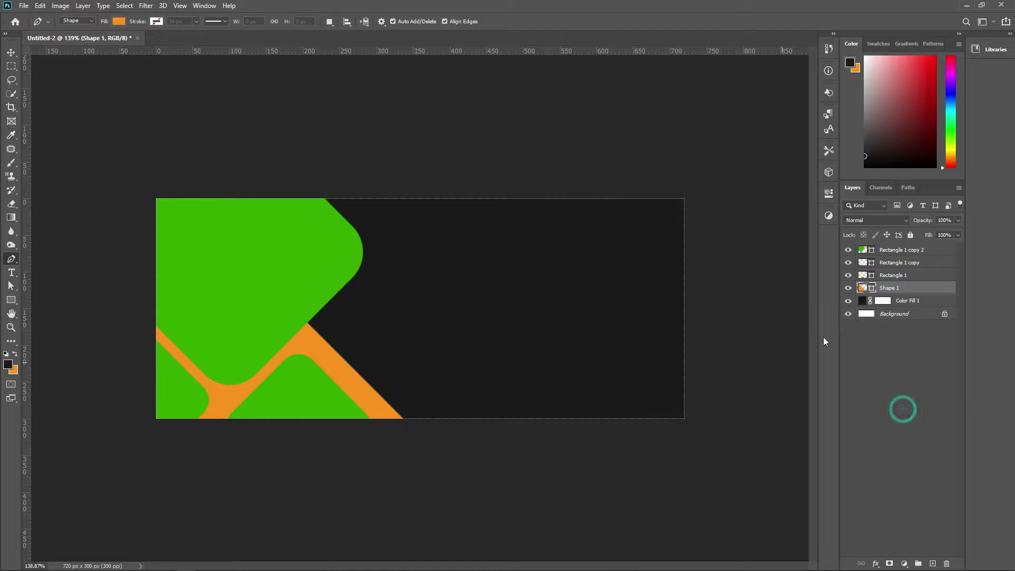
left_click_drag(292, 406, 387, 338)
key("super")
type("bas")
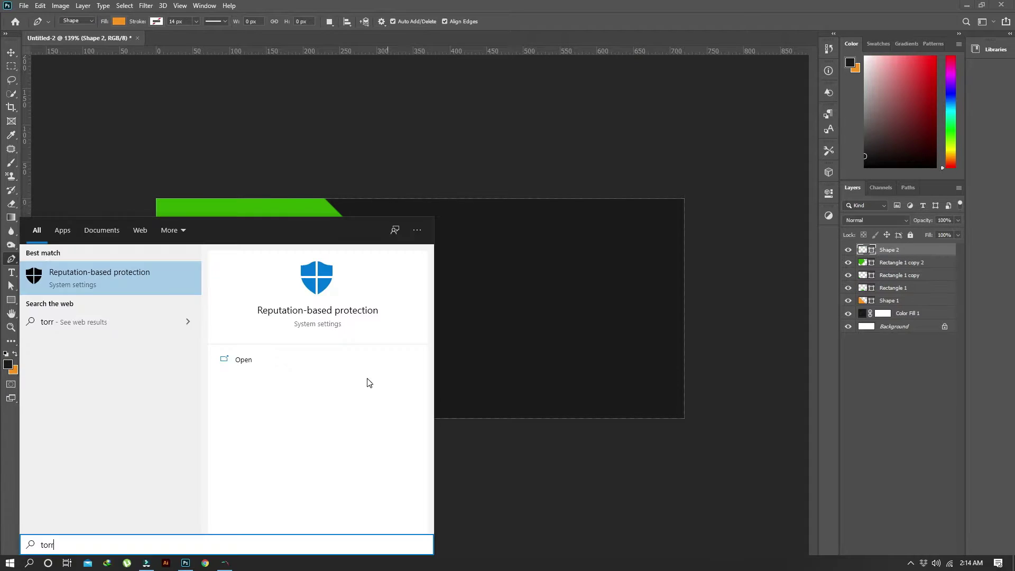
left_click(601, 111)
key("ctrl+z")
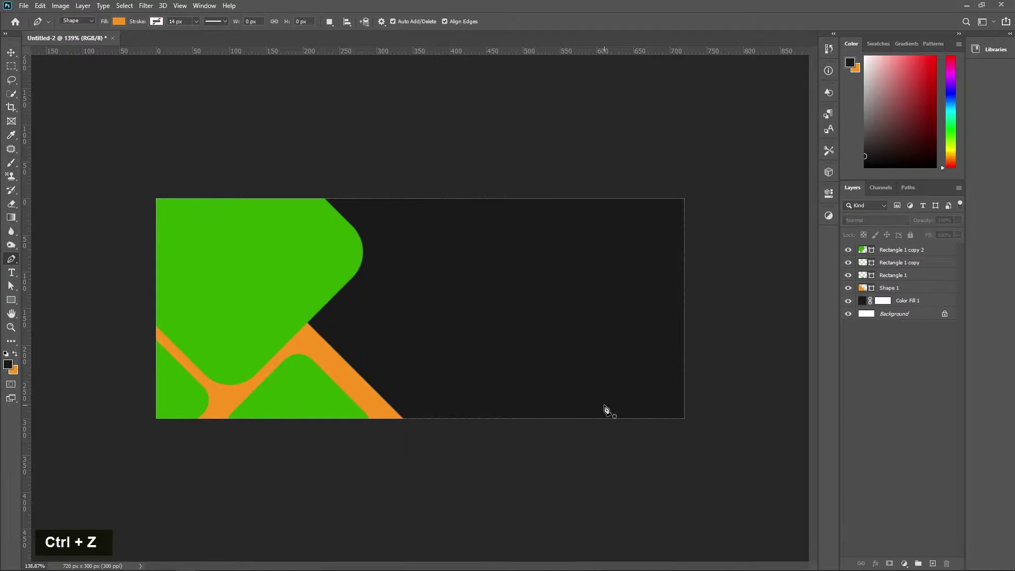
- Duplicate the bottom green diamond to the canvas's top edge beside the large diamond, and enlarge the copy slightly
key("v")
left_click_drag(304, 406, 438, 172)
key("v")
left_click_drag(438, 217, 424, 217)
key("ctrl+t")
left_click_drag(419, 117, 421, 94)
key("Return")
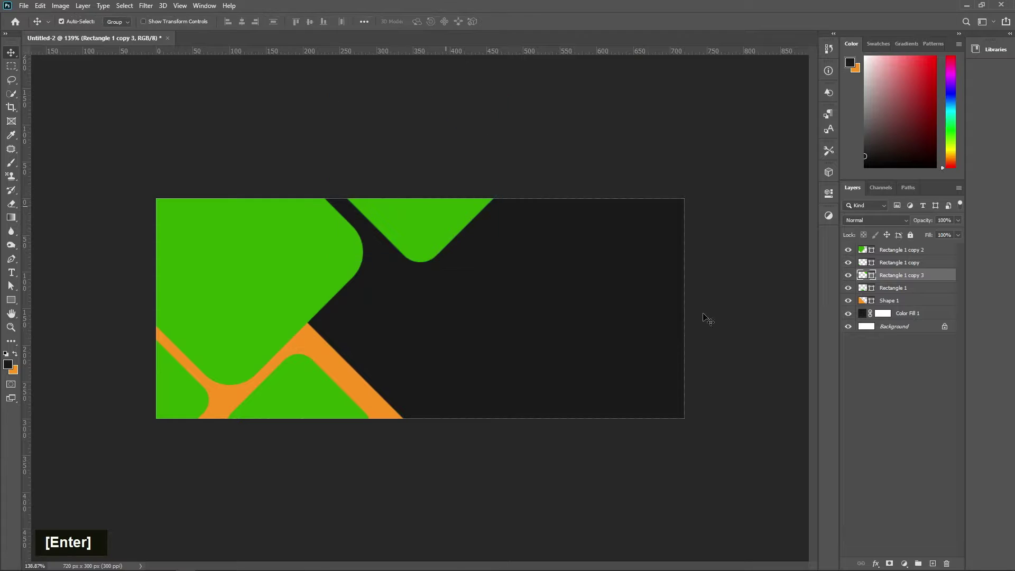
- Recolor the diamond at the top edge yellow, #ffc600
double_click(872, 275)
left_click(317, 346)
left_click_drag(554, 487, 554, 487)
left_click(541, 370)
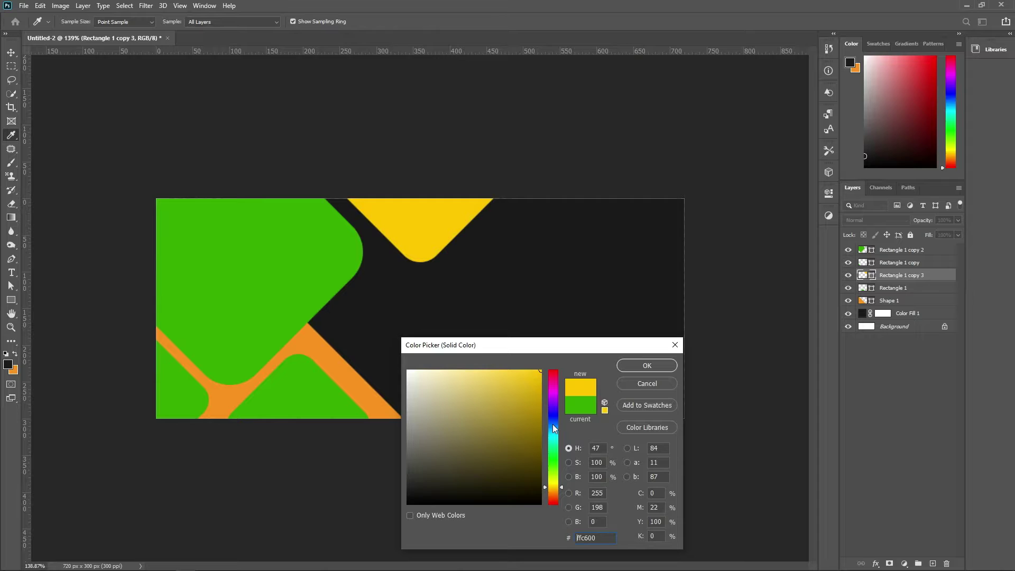
left_click(647, 366)
- Change the fill of the lower-left pen shape to the brighter orange #ff9600
double_click(862, 300)
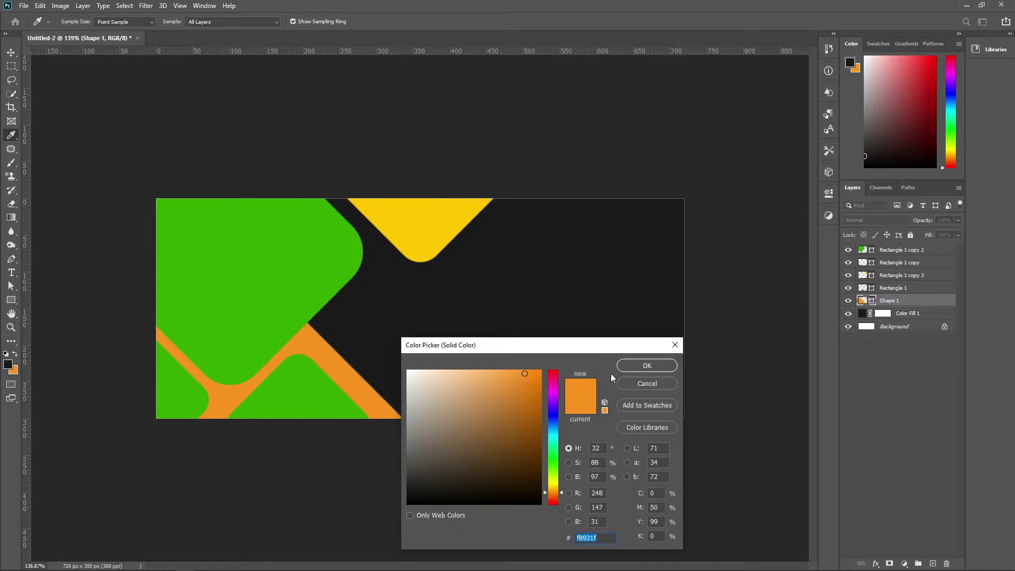
left_click(386, 199)
left_click_drag(555, 489, 554, 488)
left_click(16, 370)
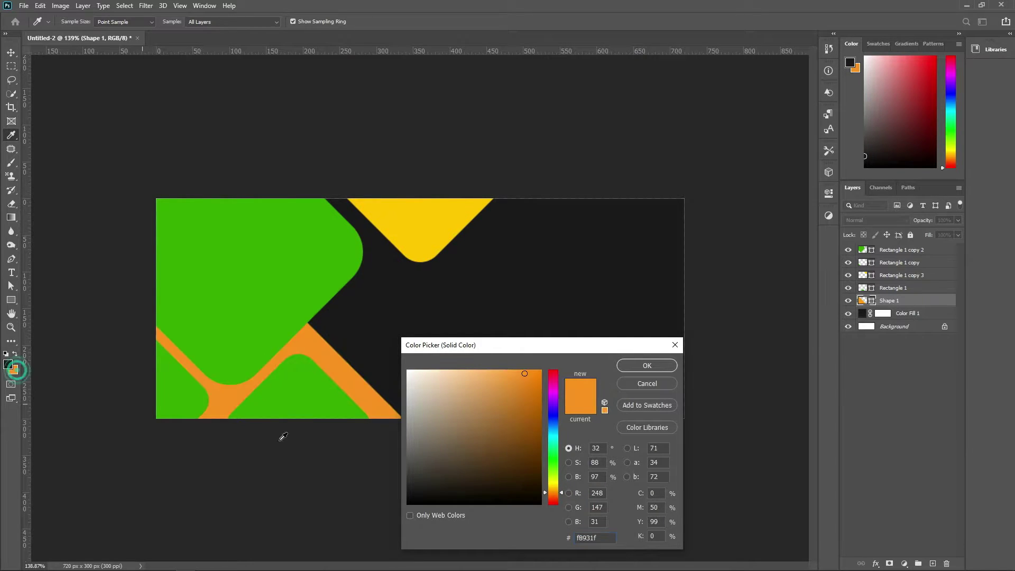
left_click(527, 379)
left_click(554, 490)
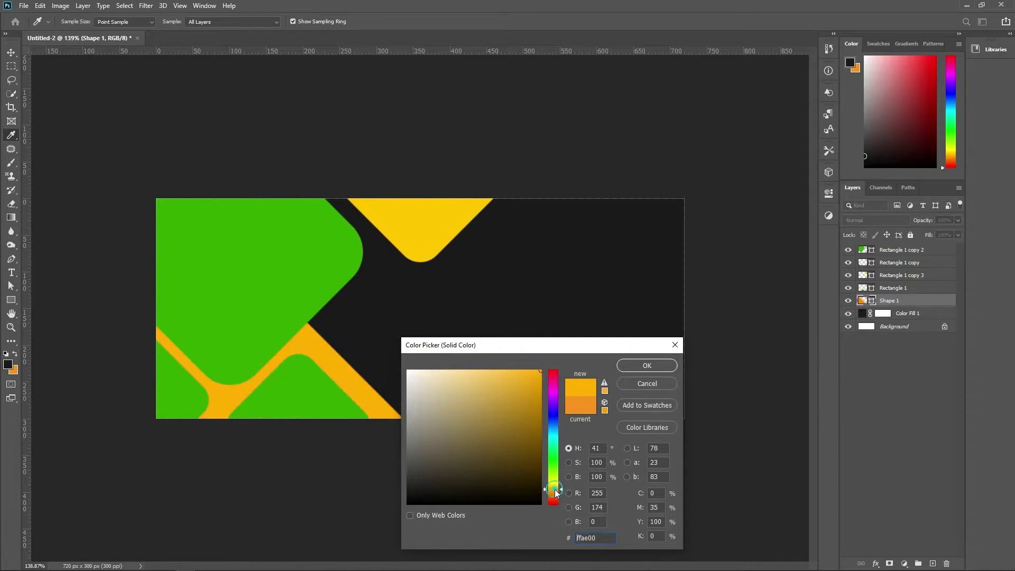
left_click(645, 366)
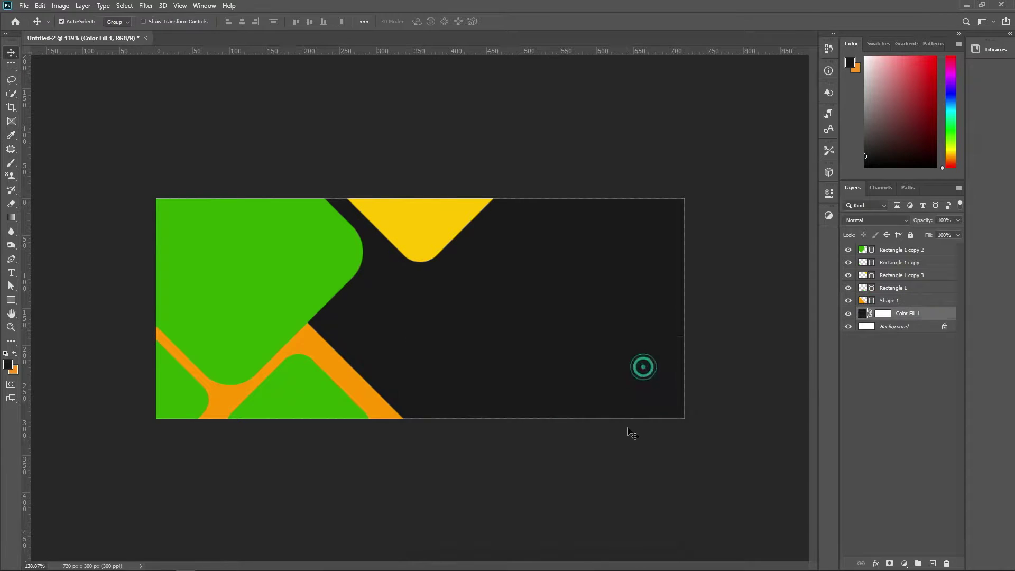
- Recolor the diamond at the top edge with the pen shape's orange, #ff9600
left_click(442, 212)
double_click(872, 280)
left_click(333, 356)
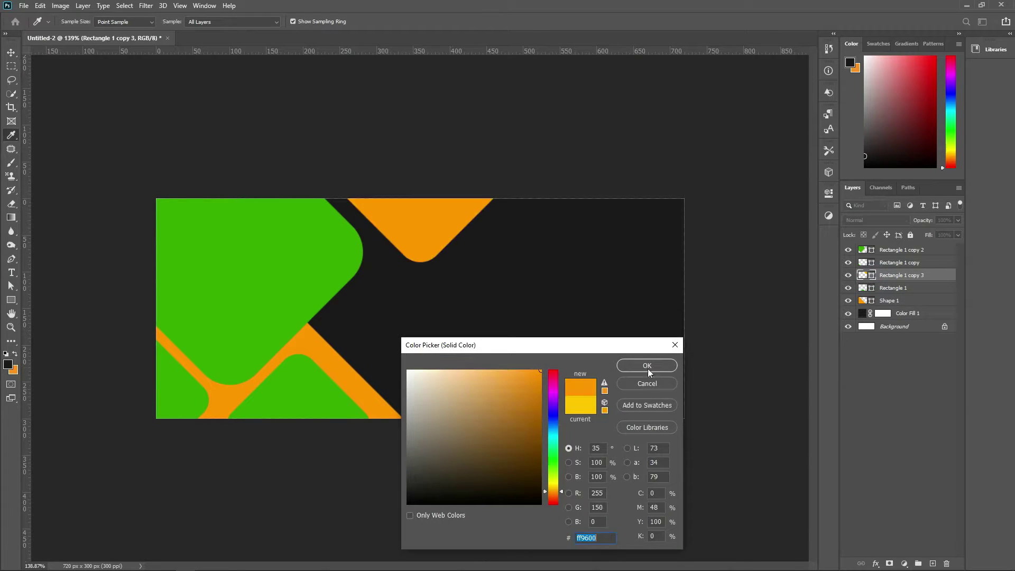
left_click(648, 362)
- Move the orange diamond's layer, Rectangle 1 copy 3, below Rectangle 1 in the layer stack
left_click(257, 310)
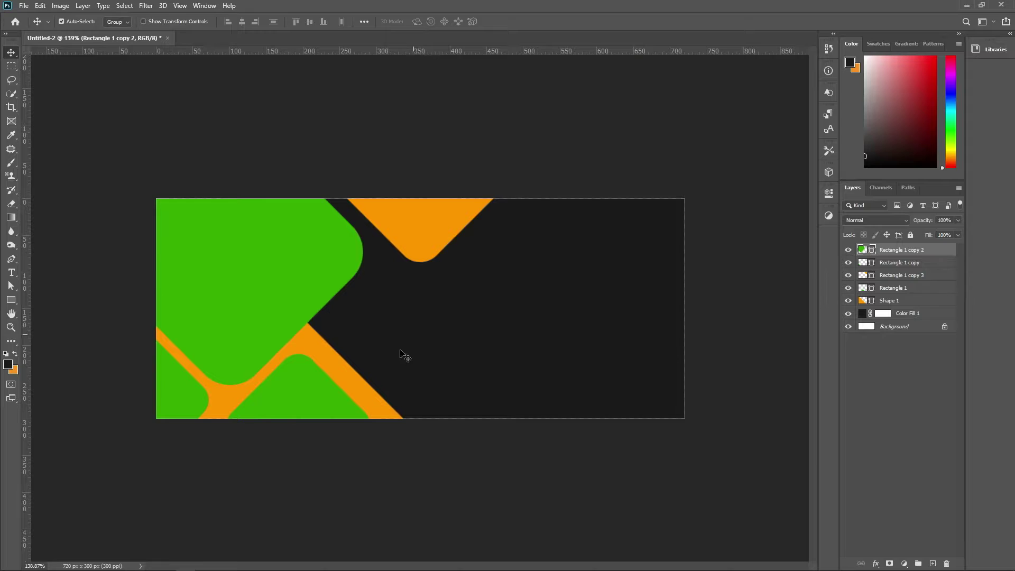
left_click(310, 406)
left_click(167, 391)
left_click_drag(928, 276, 917, 296)
left_click(885, 278)
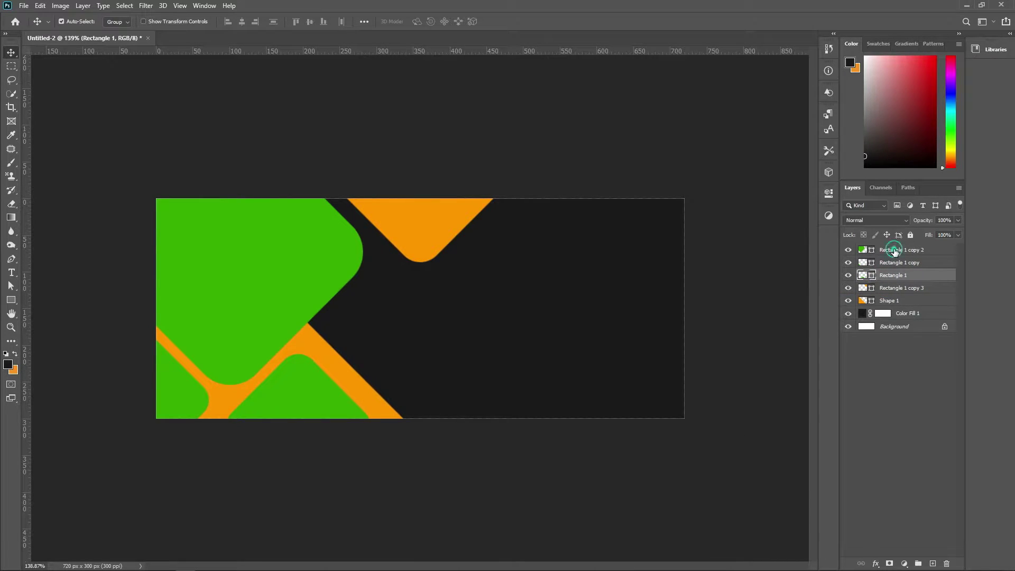
- Add a drop shadow to the large green diamond with 32% opacity, -148° angle, 42 px distance and 27 px size
left_click(894, 251)
left_click(947, 249)
left_click(632, 512)
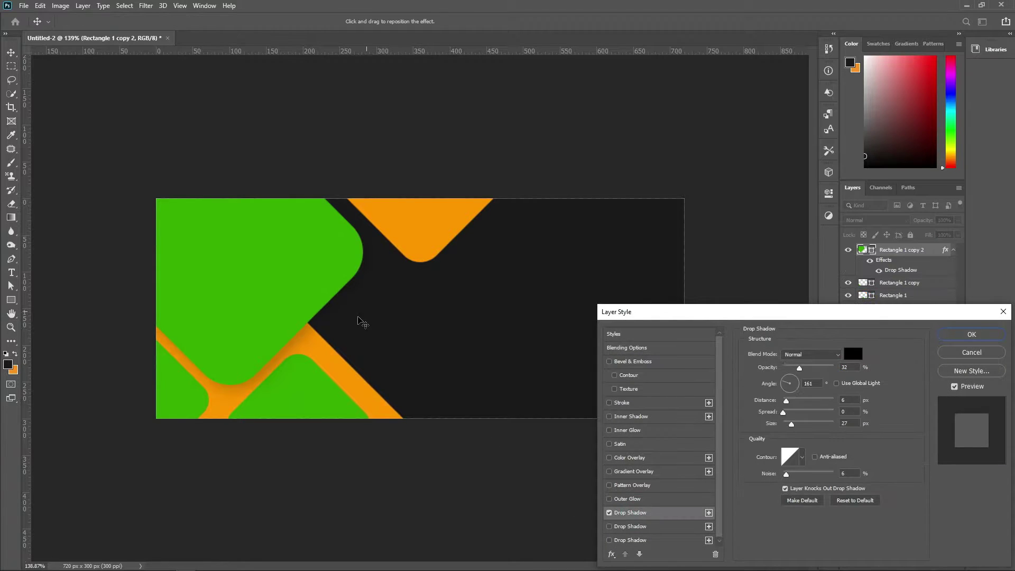
mouse_move(358, 320)
left_mouse_down()
mouse_move(376, 296)
mouse_move(370, 308)
left_mouse_up()
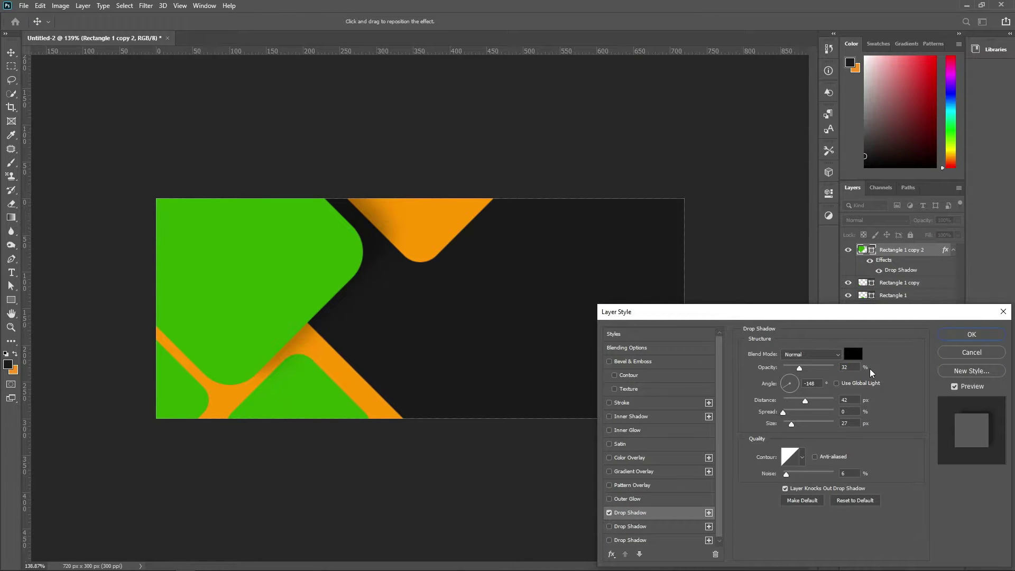
left_click(976, 335)
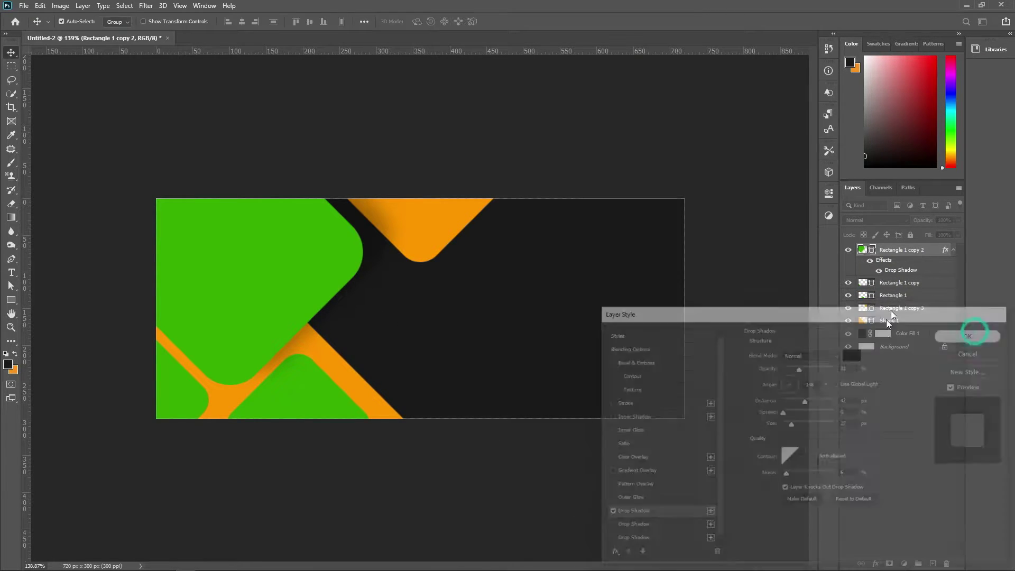
- Add a drop shadow to Rectangle 1 copy with 32% opacity, 158° angle, 5 px distance and 27 px size
left_click(947, 283)
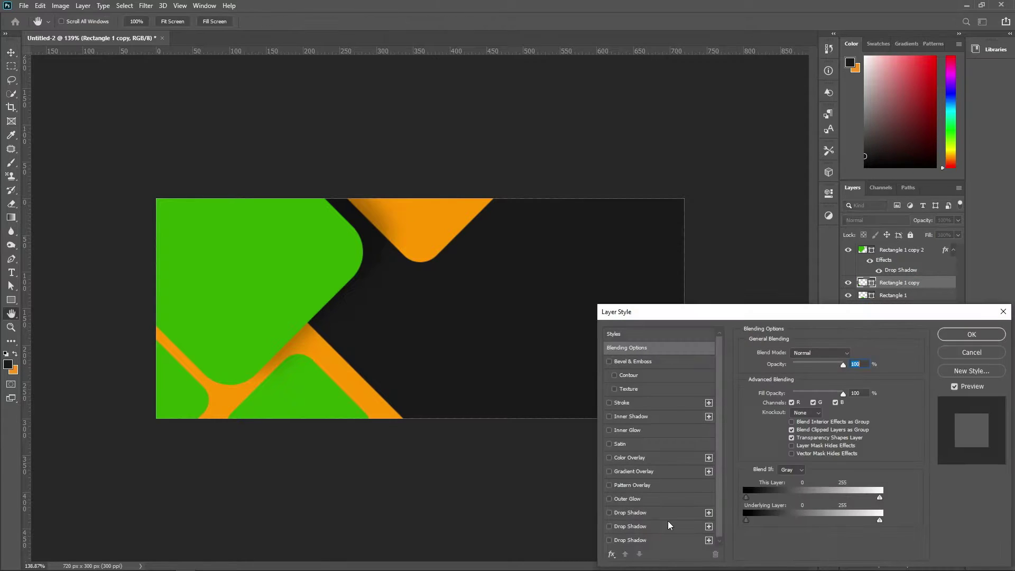
left_click(632, 512)
left_click_drag(396, 392, 376, 397)
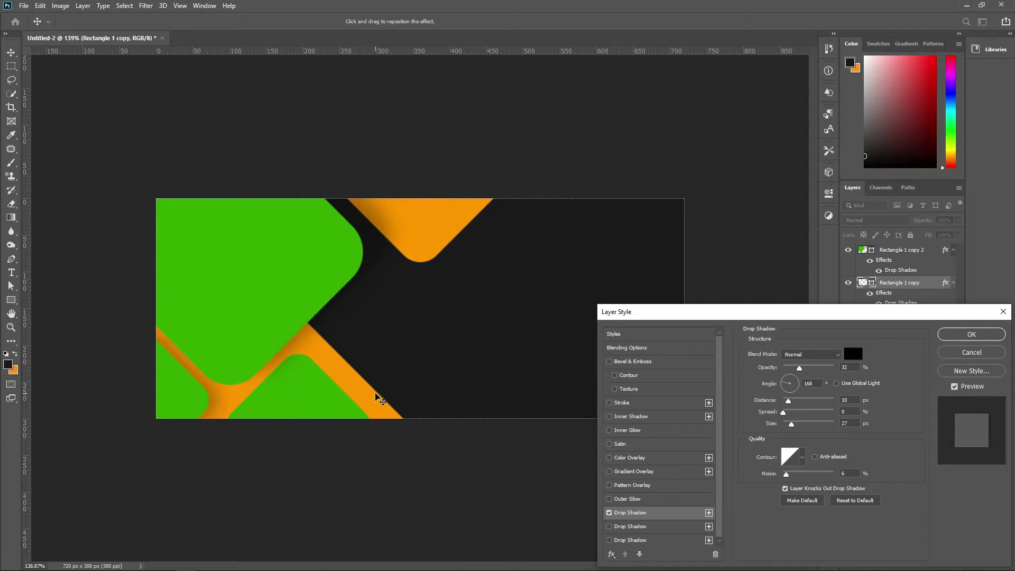
left_click(850, 367)
left_click(847, 401)
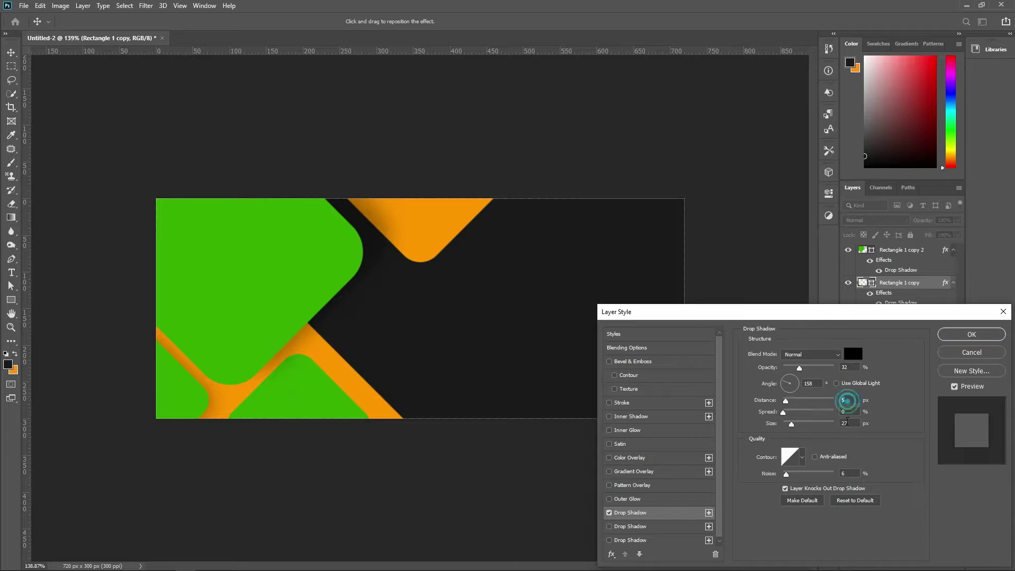
left_click(957, 335)
- Add a drop shadow to Rectangle 1 with 32% opacity, 158° angle, 5 px distance and 27 px size
left_click(947, 316)
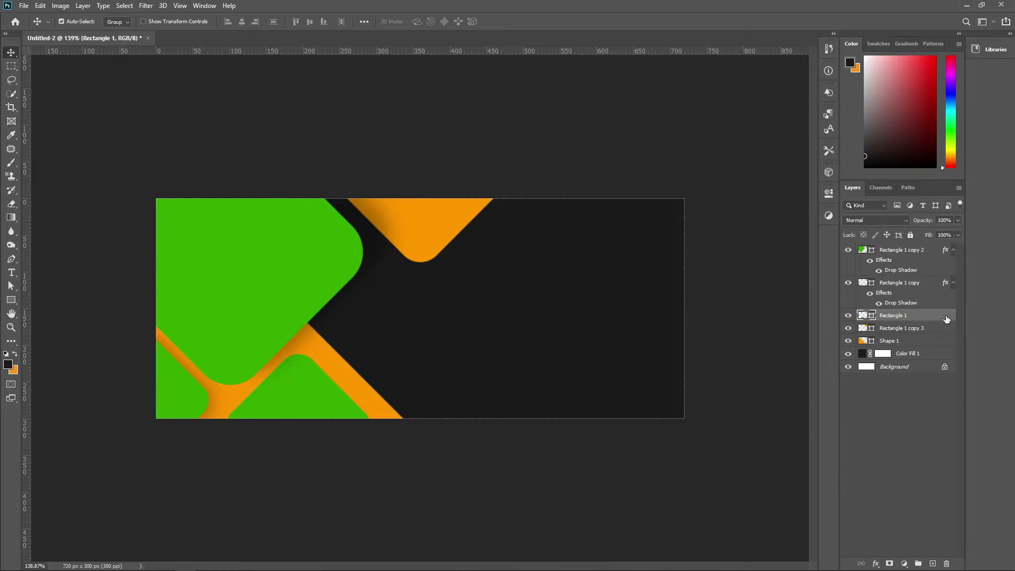
left_click(633, 513)
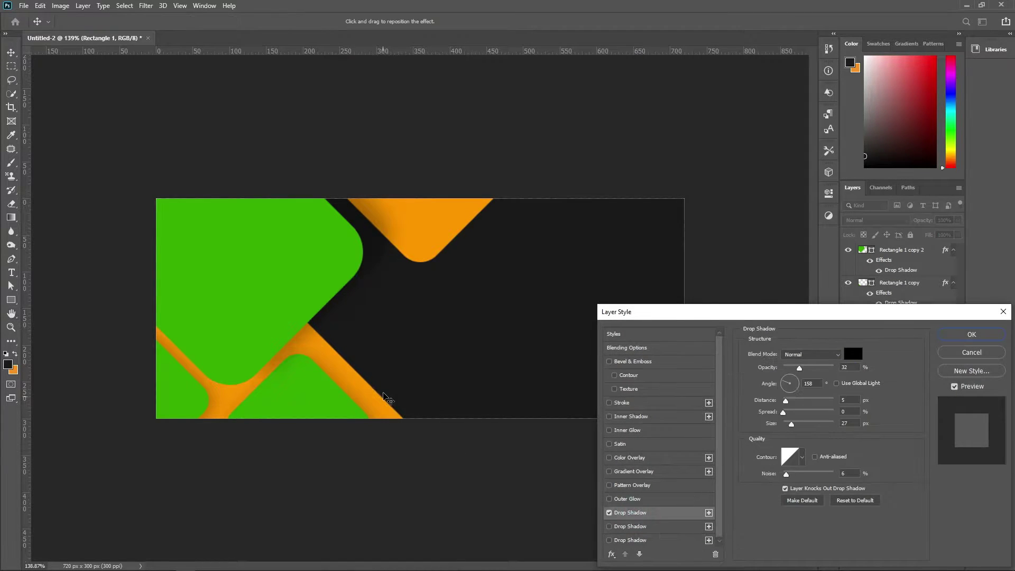
left_click(971, 334)
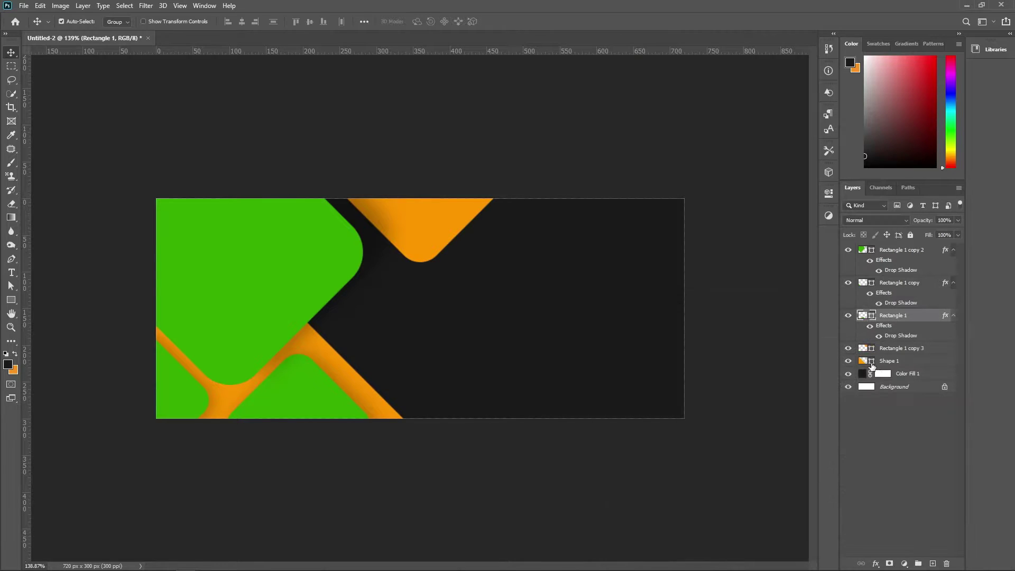
- Merge the three green shapes, Rectangle 1 copy 2, Rectangle 1 copy and Rectangle 1, into a single shape layer
left_click(916, 252, "ctrl")
right_click(901, 249)
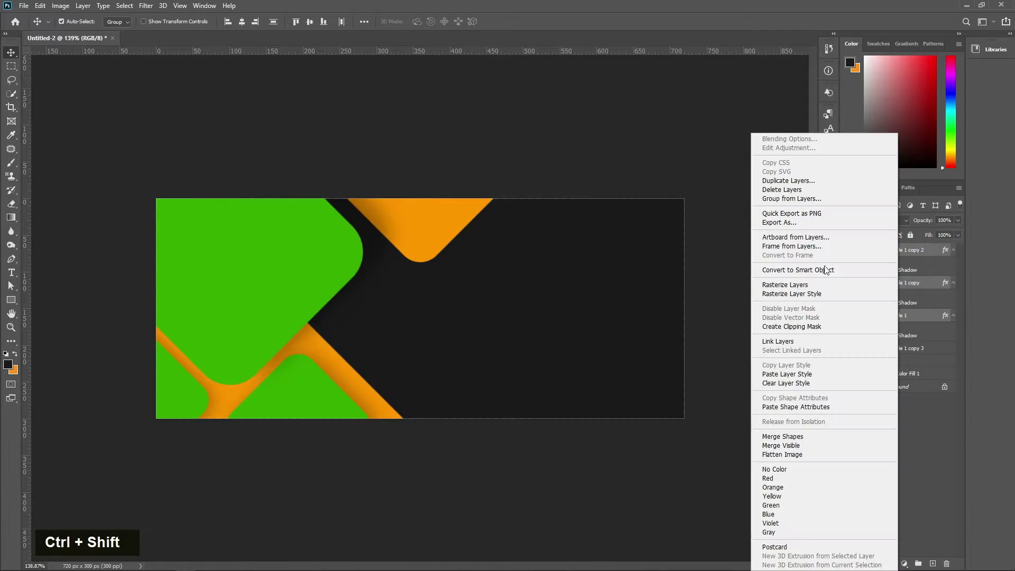
left_click(782, 436)
left_click(889, 385)
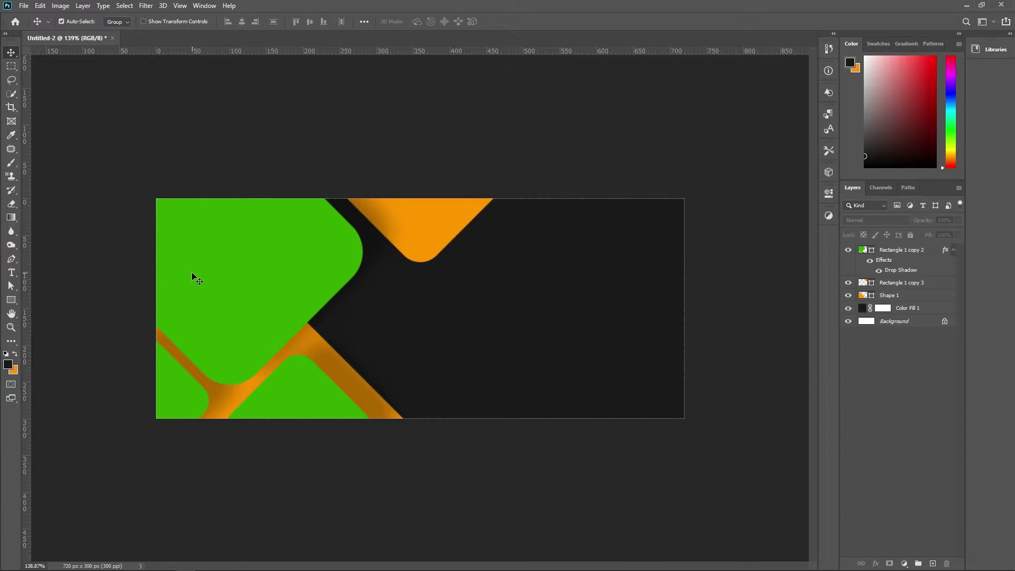
- Place the food photo named 1 in the banner, aligned with the banner's left edge
left_click(25, 5)
left_click(64, 212)
double_click(131, 102)
left_click_drag(426, 259, 326, 259)
key("Return")
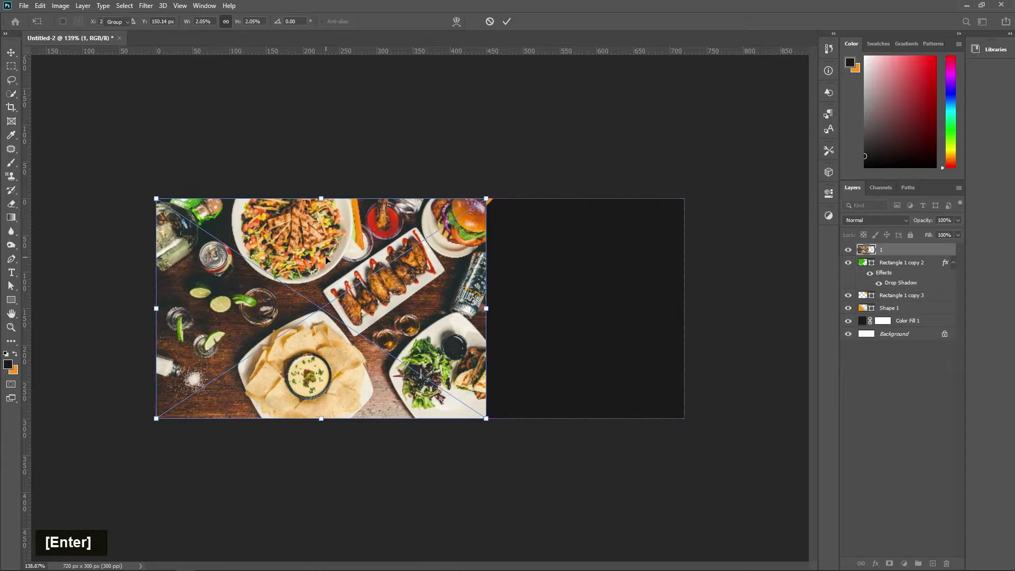
- Clip the food photo to the merged green shape and shift the photo to the left within it
right_click(893, 252)
left_click(773, 350)
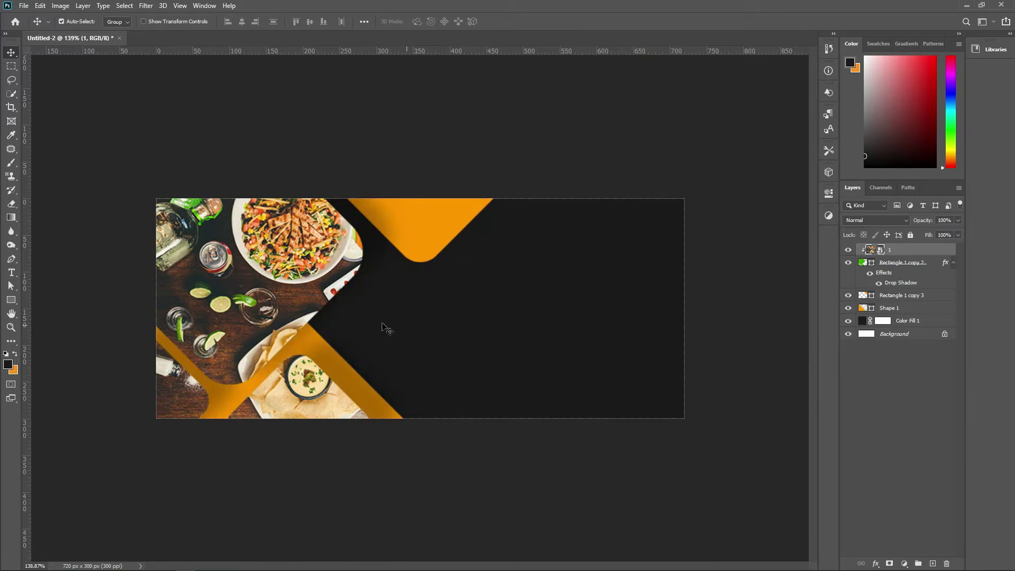
left_click_drag(297, 294, 214, 292)
left_click(908, 408)
- Draw a 30 x 30 px Yin Yang custom shape in the middle of the orange diamond at the top edge
scroll(518, 328, "up", 1)
right_click(12, 304)
left_click(44, 349)
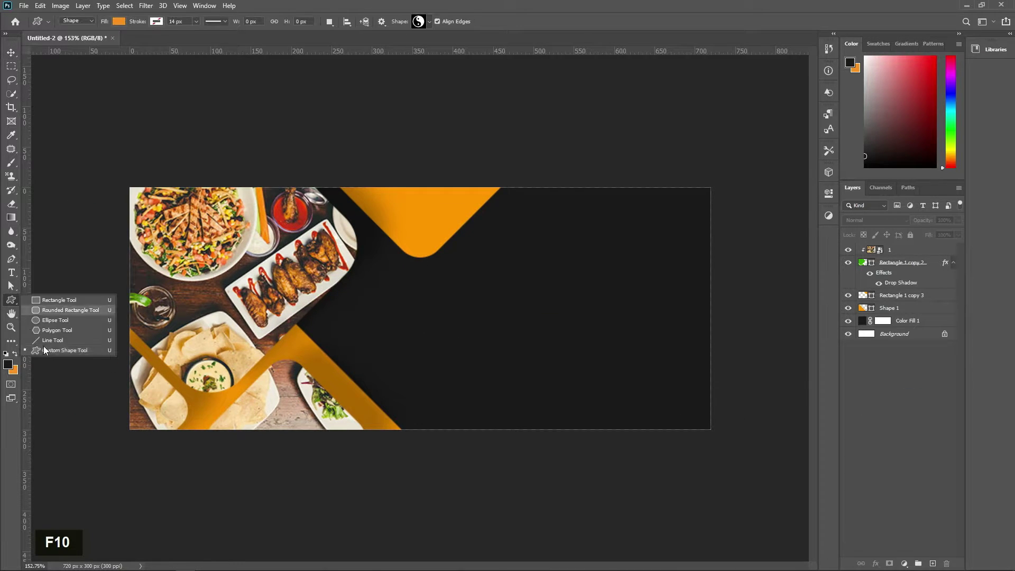
left_click(429, 22)
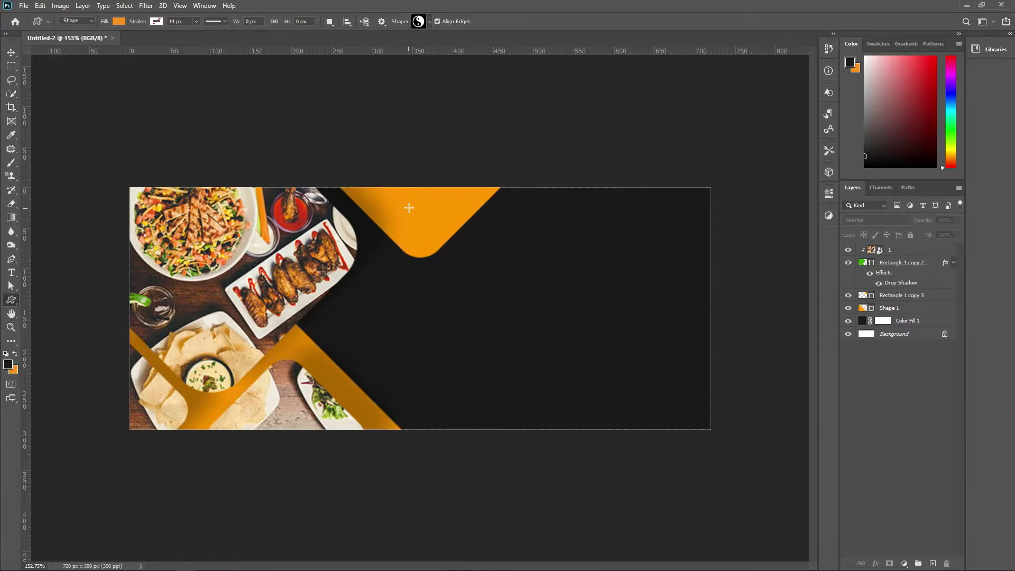
left_click_drag(458, 208, 432, 231)
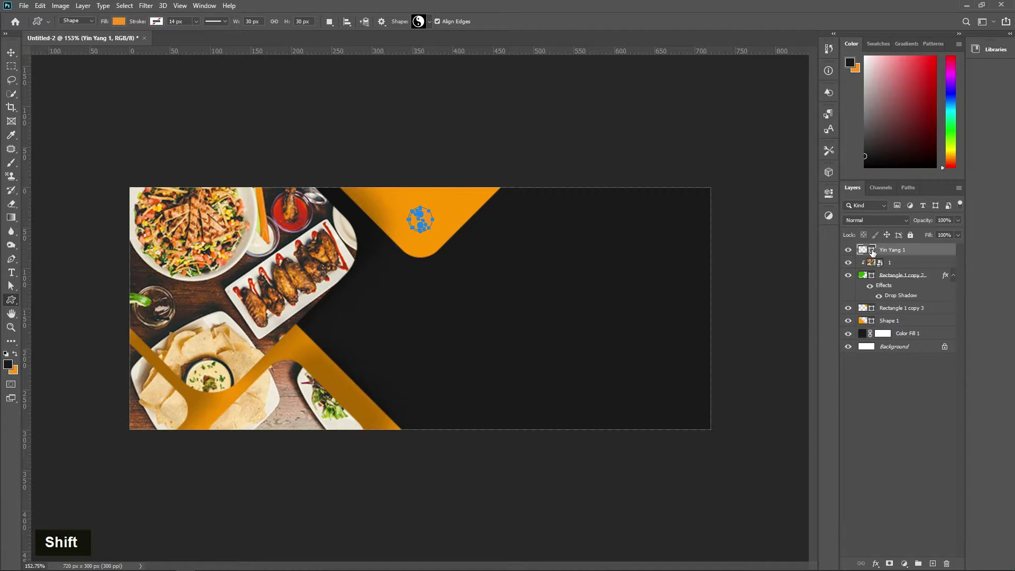
- Change the fill of the Yin Yang icon to white
double_click(872, 252)
left_click_drag(517, 396, 407, 369)
left_click(634, 364)
left_click(11, 54)
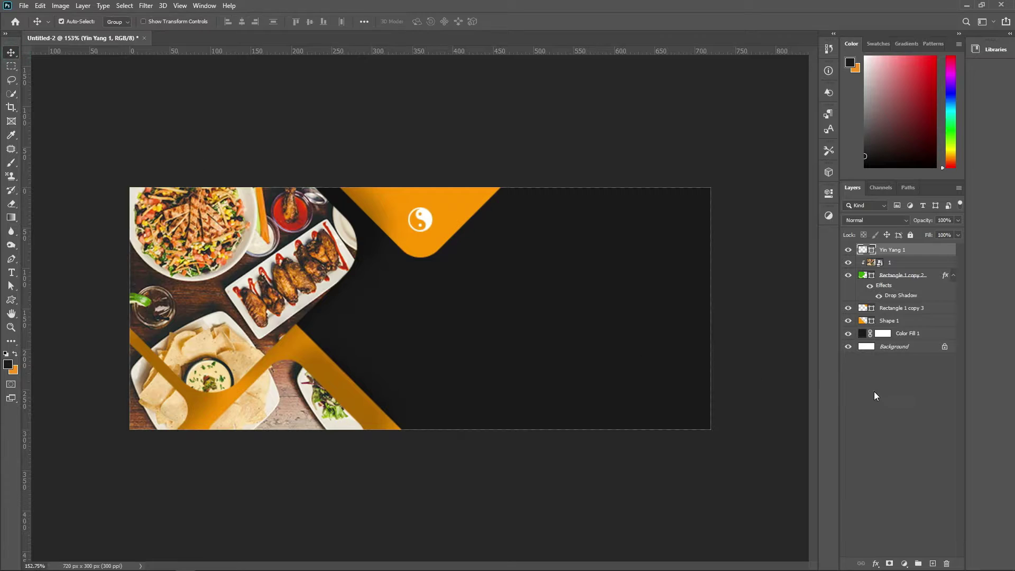
- Move the Yin Yang icon up towards the banner's top edge and scale it down to about 22 x 22 px
left_click(875, 395)
scroll(463, 325, "up", 5)
left_click_drag(421, 260, 419, 336)
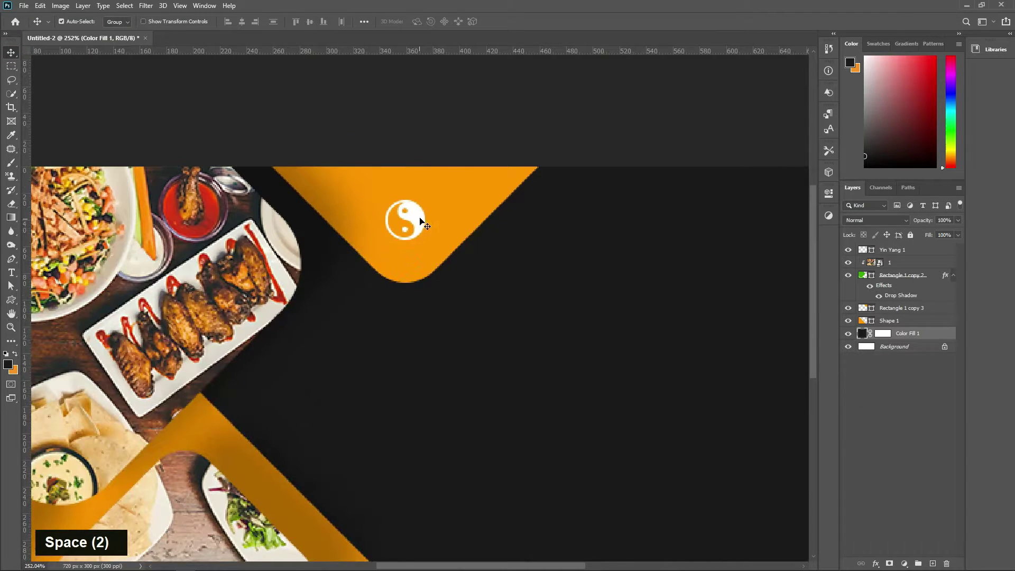
left_click_drag(421, 222, 421, 194, "ctrl")
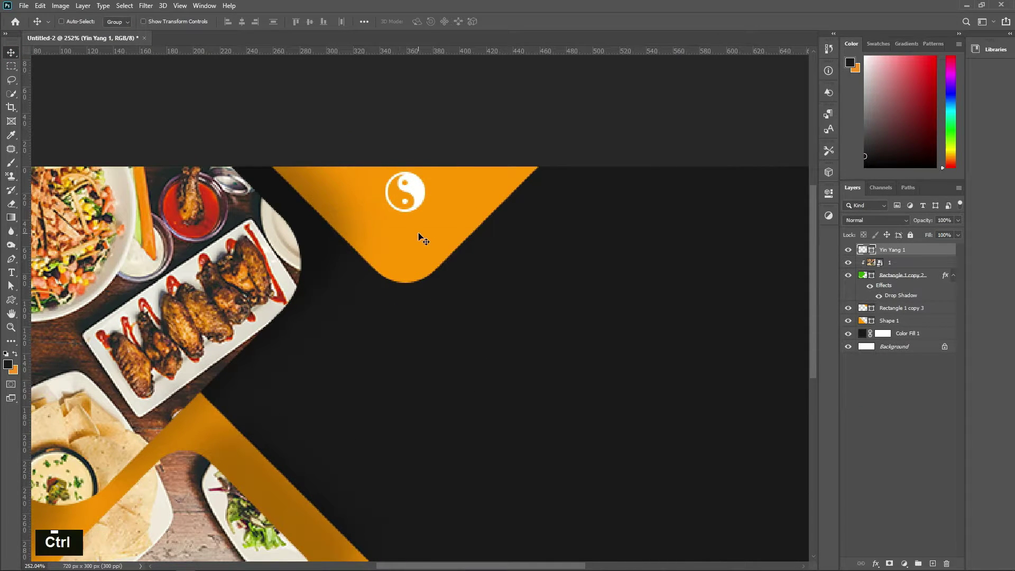
key("ctrl+t")
left_click_drag(405, 211, 405, 202)
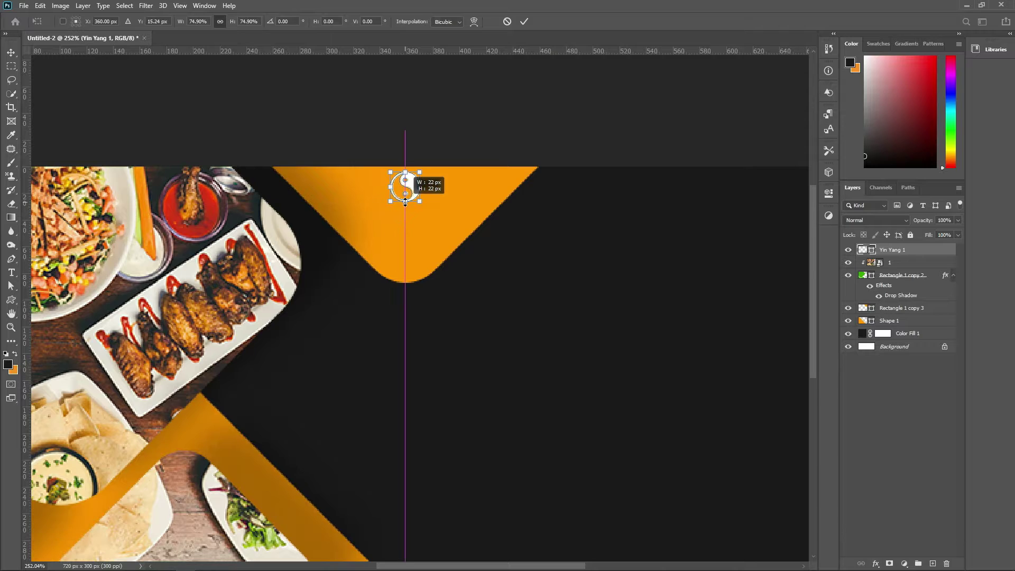
key("Return")
- Add the text "RESTAURENT NAME" over the orange diamond
key("t")
left_click(371, 222)
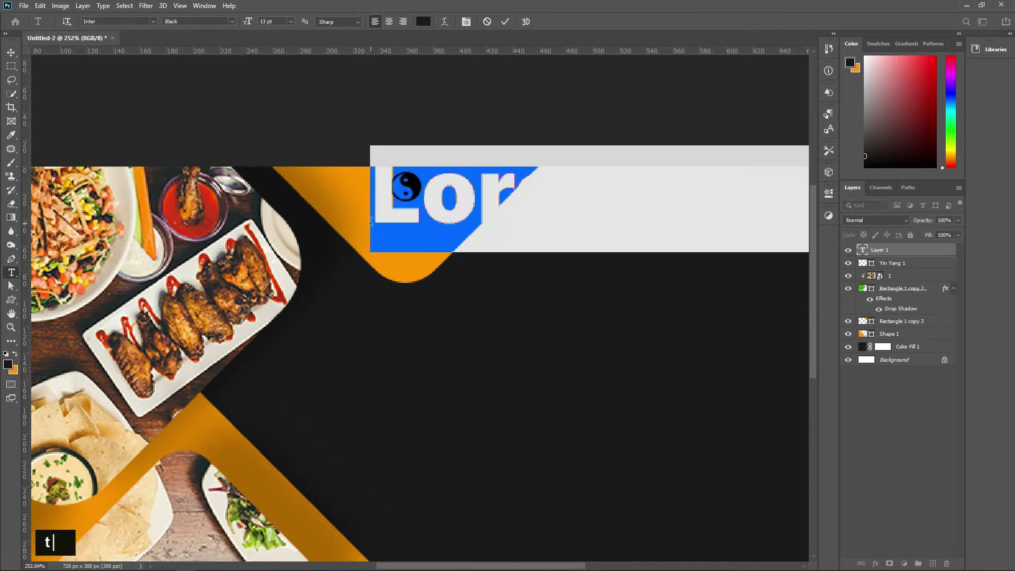
type("RESTAURENT NAME")
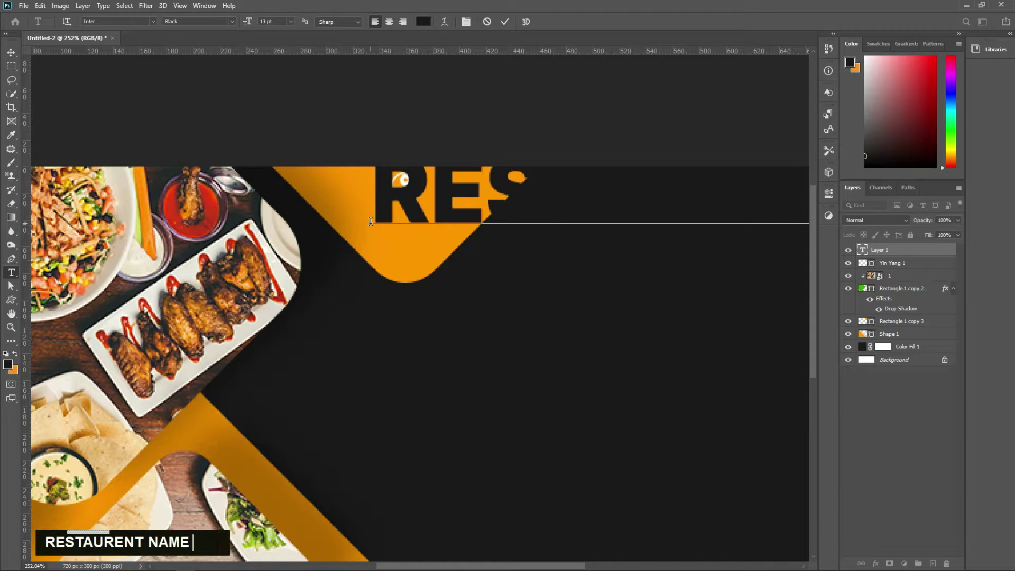
left_click(506, 23)
- Set the restaurant name text to white with a font size of 2 pt
double_click(862, 254)
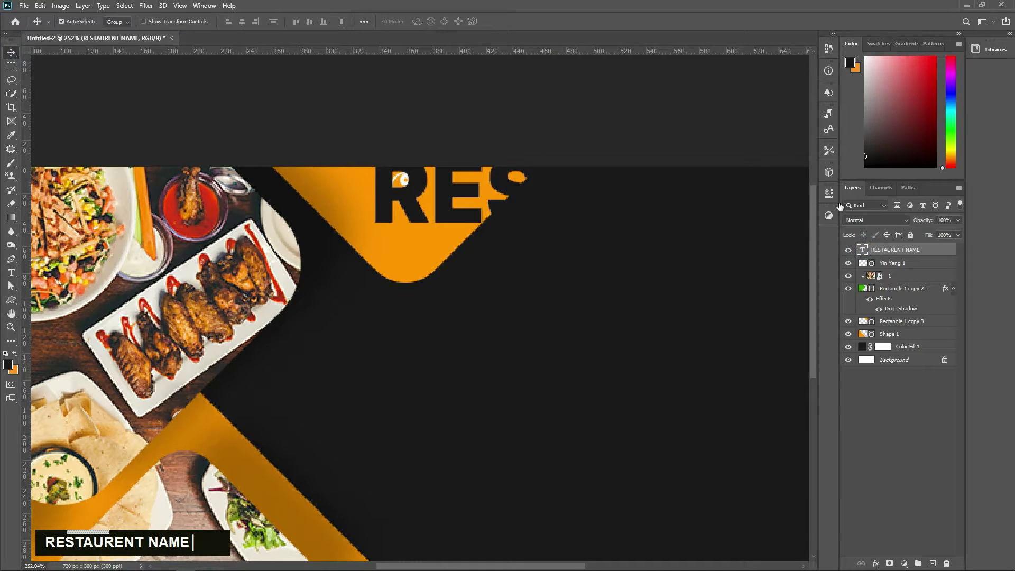
left_click(828, 194)
left_click(758, 351)
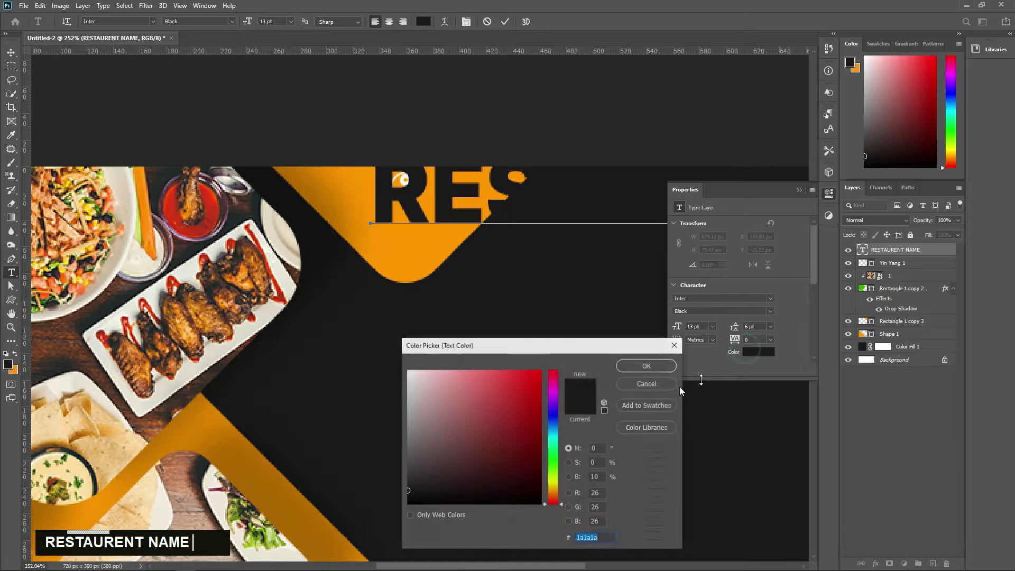
left_click(647, 365)
left_click(713, 326)
left_click(702, 343)
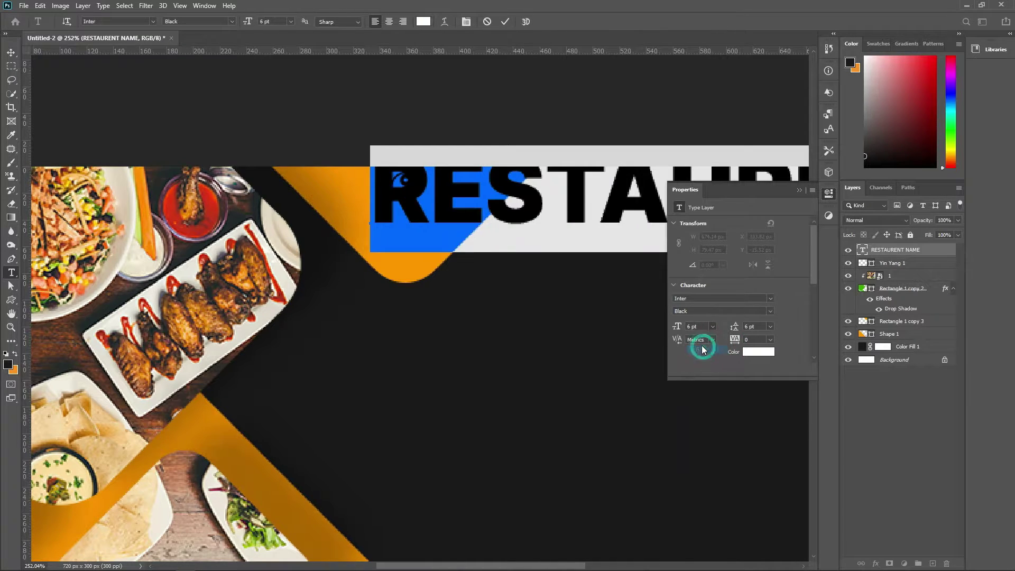
left_click_drag(673, 326, 671, 326)
left_click(505, 22)
- Move the restaurant name text so it is centered beneath the Yin Yang icon
left_click(11, 54)
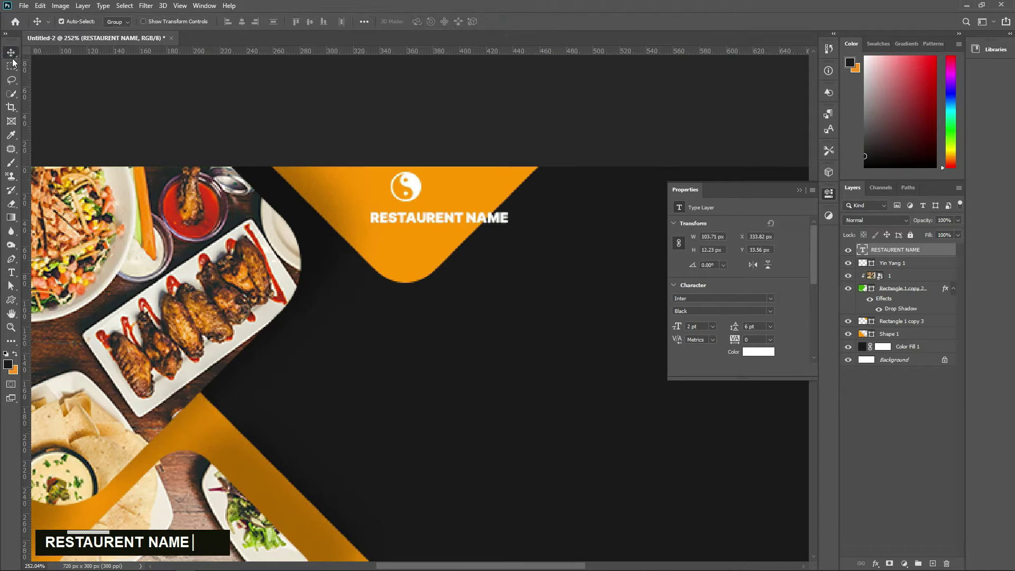
left_click_drag(420, 221, 388, 218)
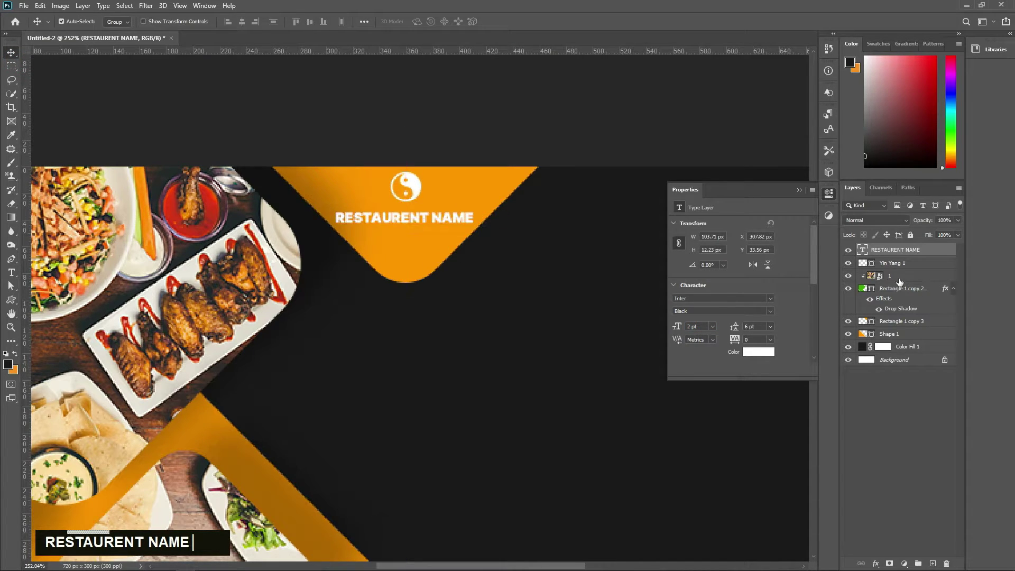
left_click(864, 263, "ctrl")
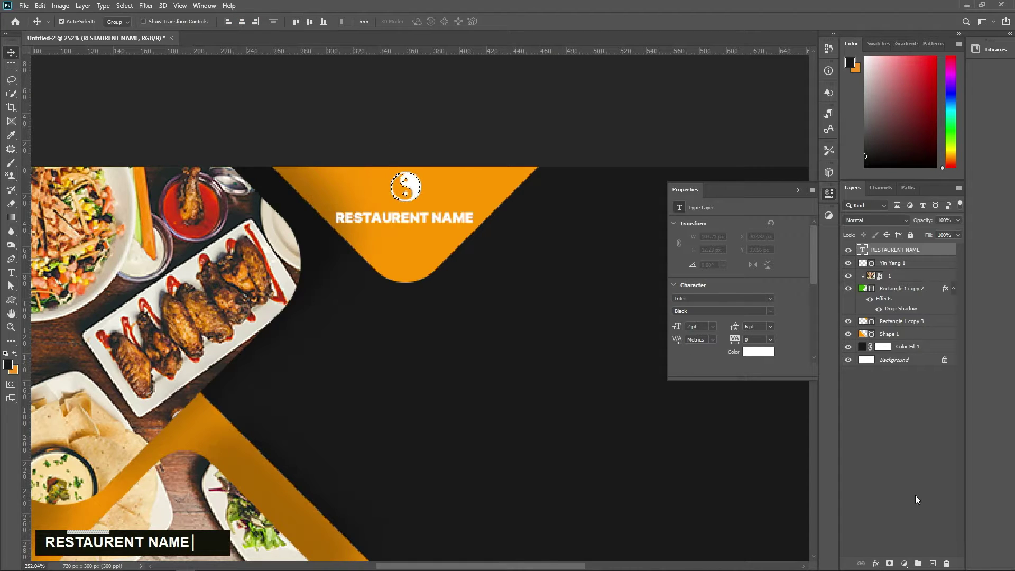
key("ctrl+d")
left_click(799, 189)
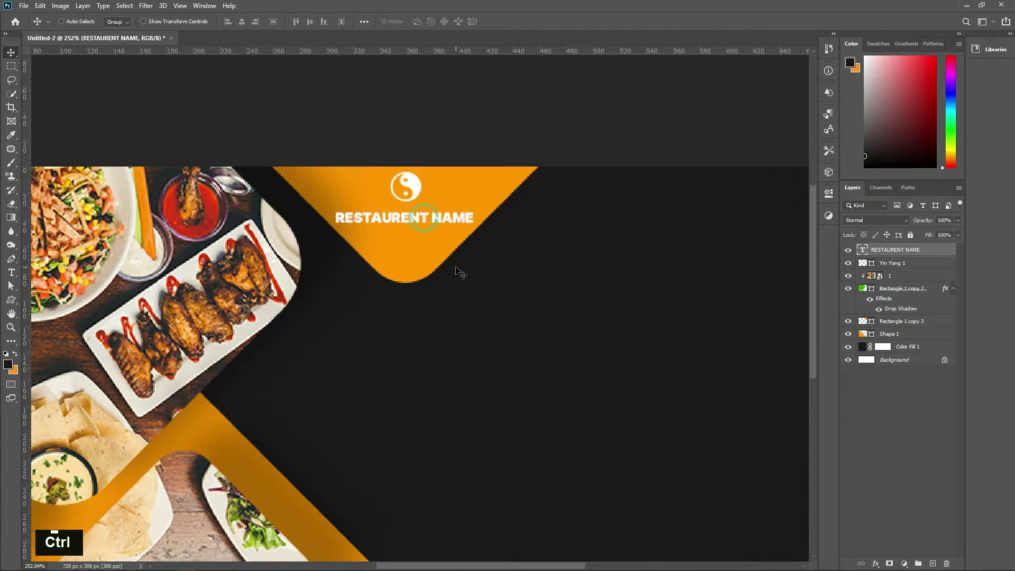
- Scale the restaurant name text down to about 80 px wide so it fits inside the orange diamond
key("ctrl+t")
left_click_drag(403, 229, 405, 225)
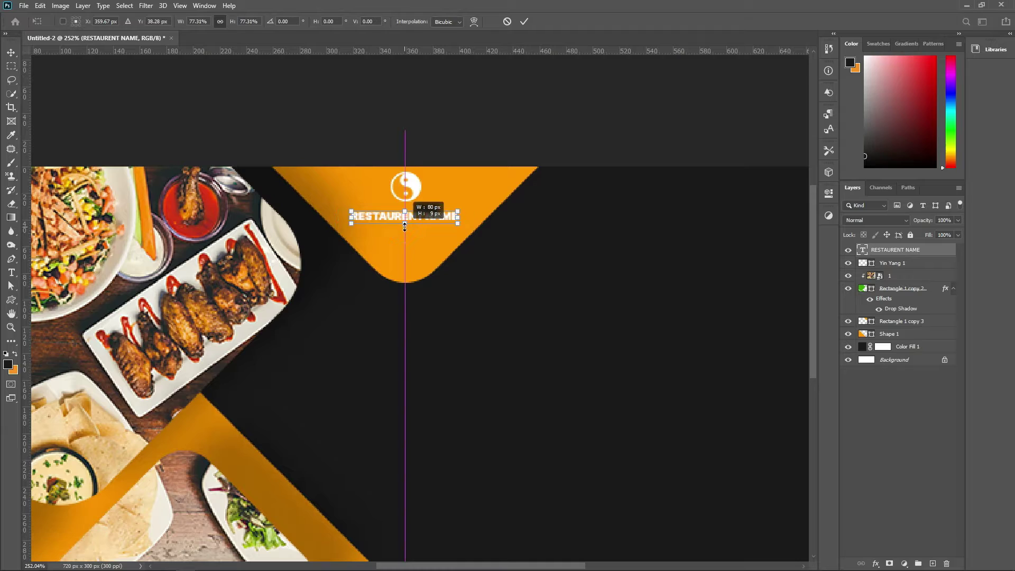
key("Return")
- Draw a square of about 103 x 103 px on the dark area in the right half of the banner
scroll(654, 398, "down", 3)
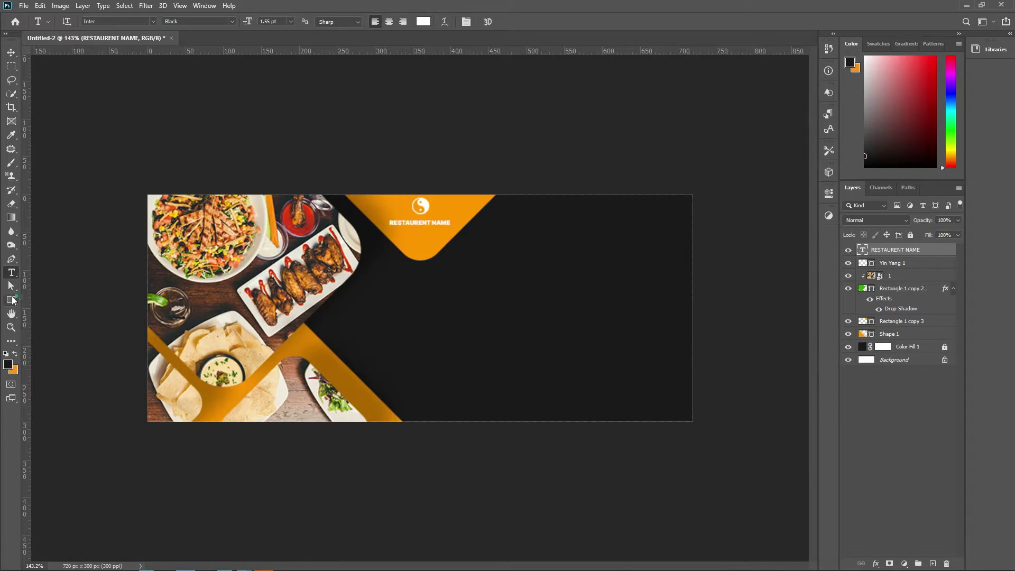
key("u")
left_click_drag(513, 286, 607, 355)
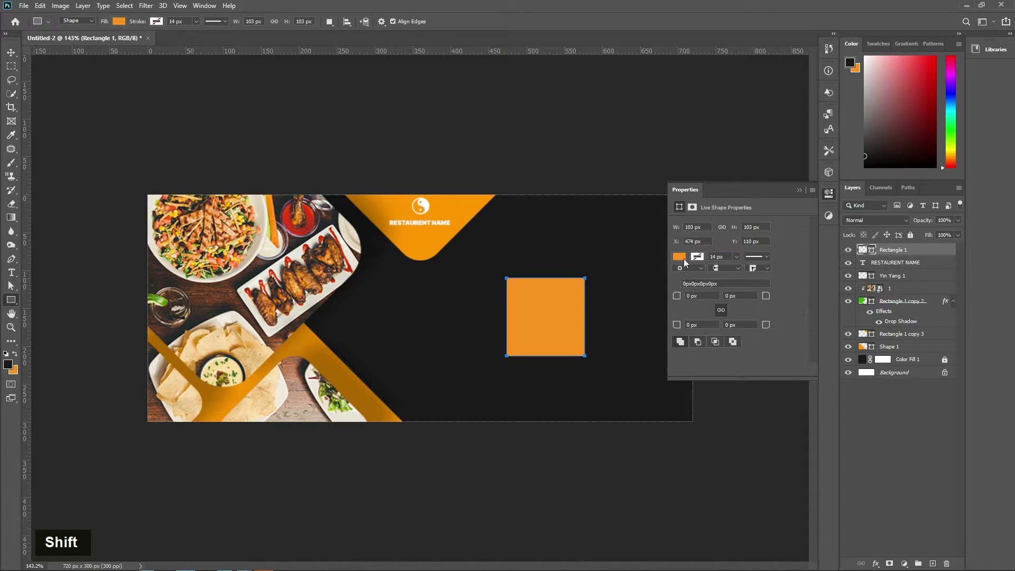
- Remove the square's fill and give it a white 1.5 px stroke
left_click(680, 256)
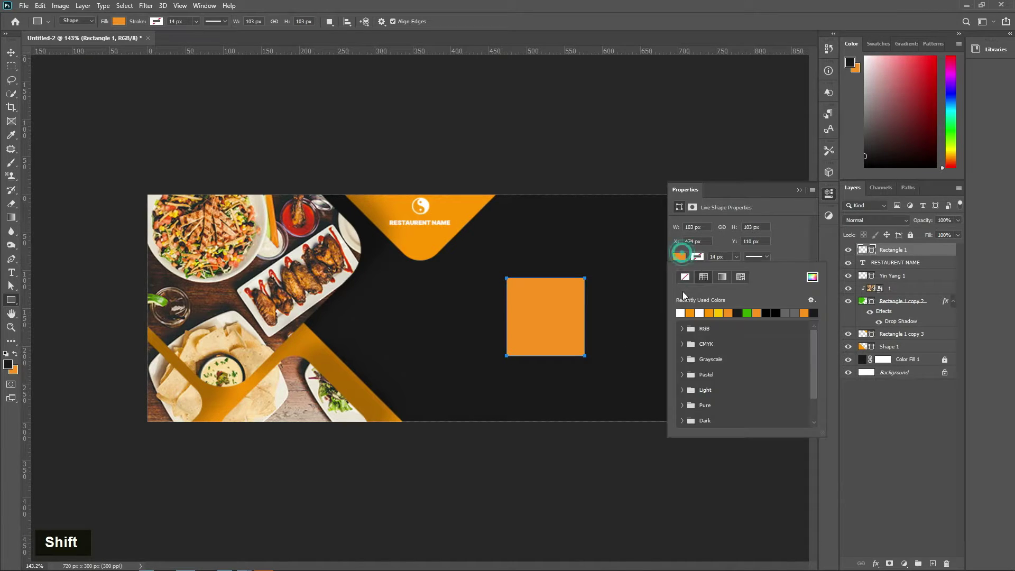
left_click(683, 258)
left_click(698, 257)
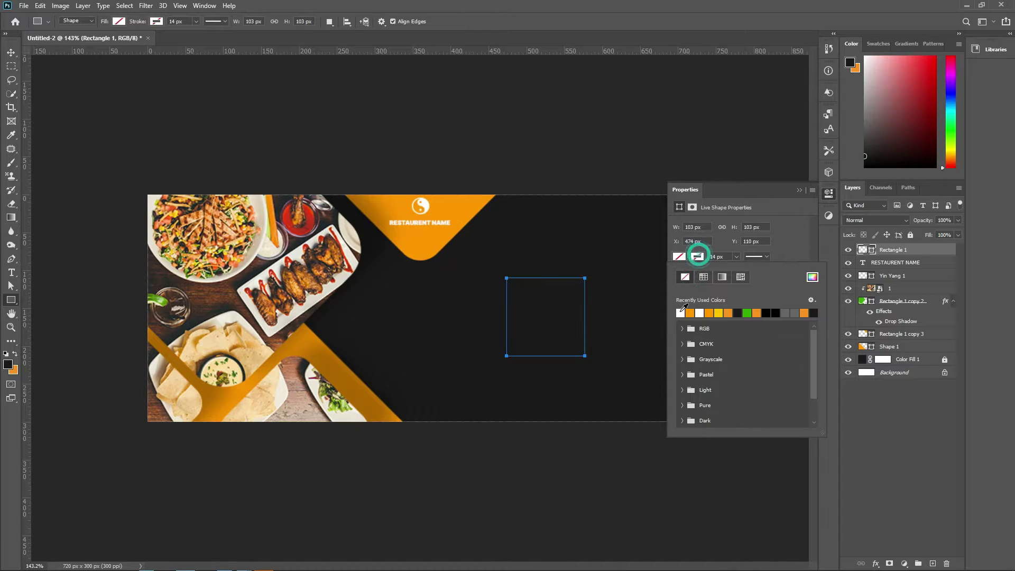
left_click(681, 312)
left_click(729, 257)
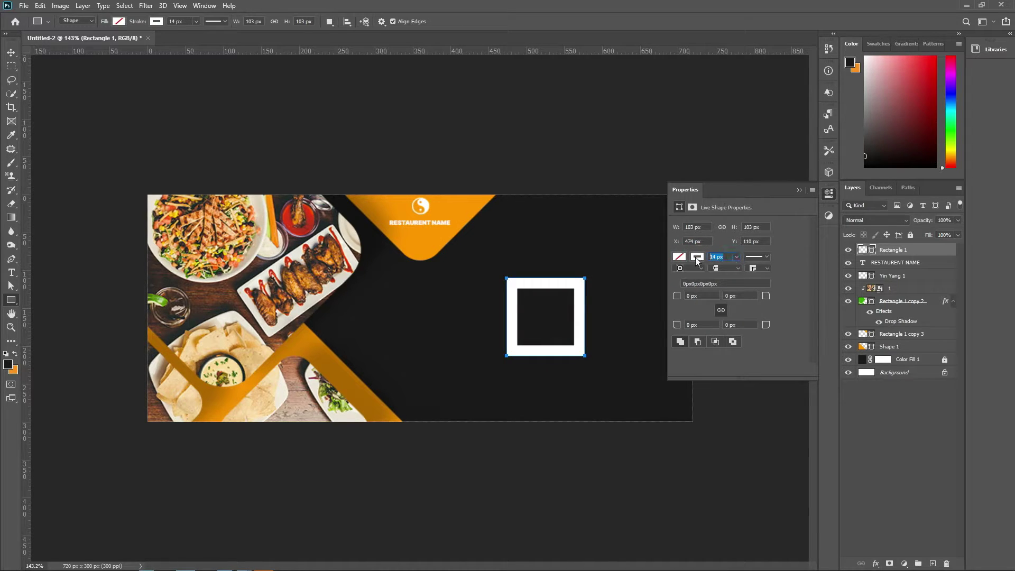
type("1.5")
key("Return")
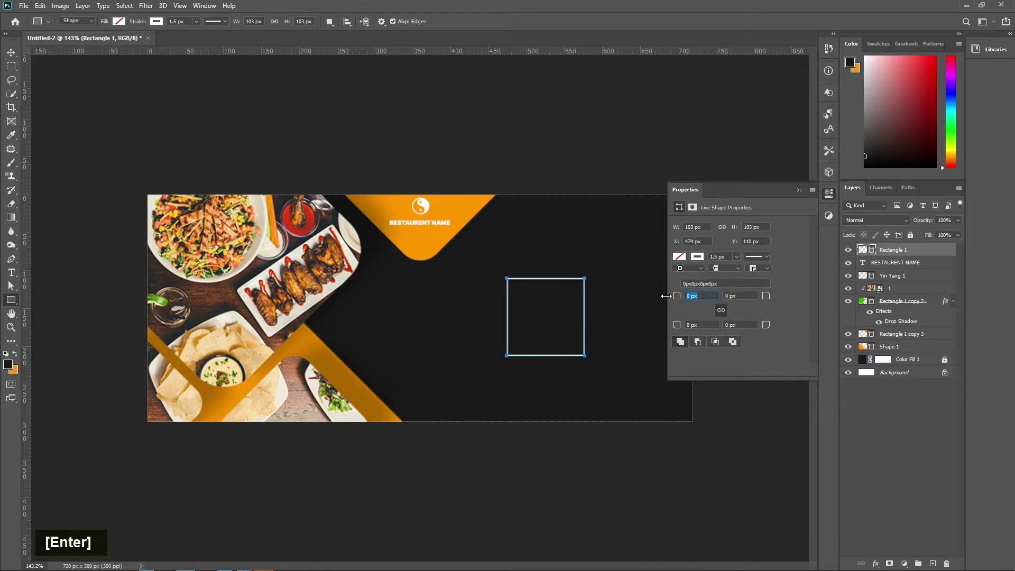
- Round all four corners of the outlined square to a 17 px radius
type("17")
key("Return")
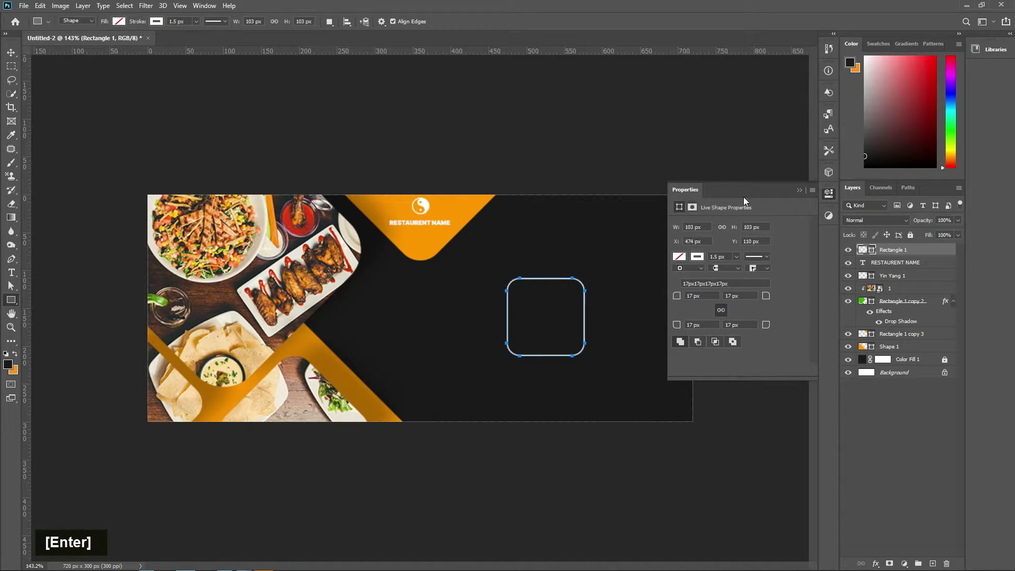
left_click(798, 190)
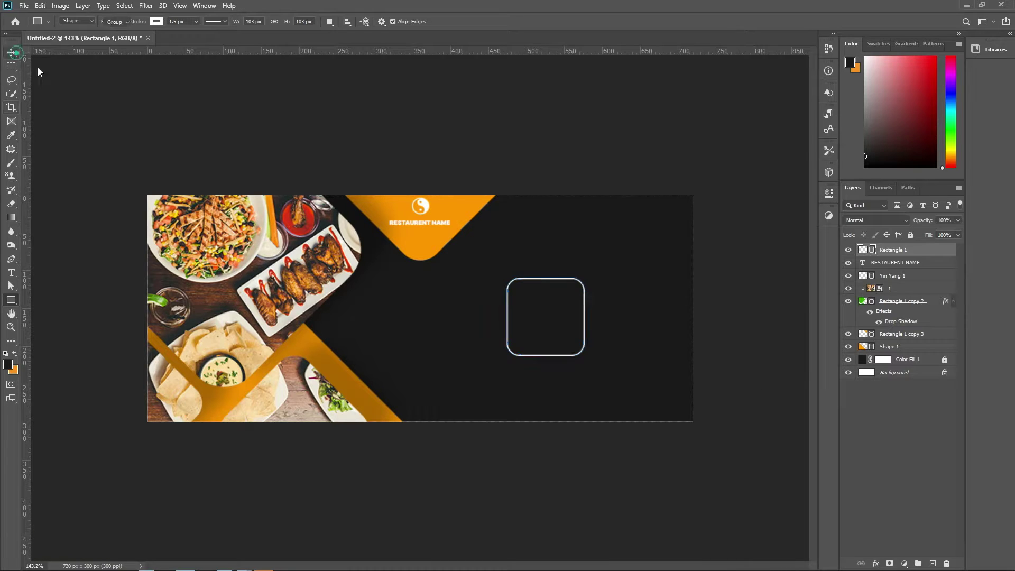
- Rotate the outlined square 45 degrees into a diamond, scale it to about 115% and place it beside the food photo, below the orange diamond
key("ctrl+t")
left_click_drag(609, 342, 634, 276)
left_click_drag(552, 321, 415, 356)
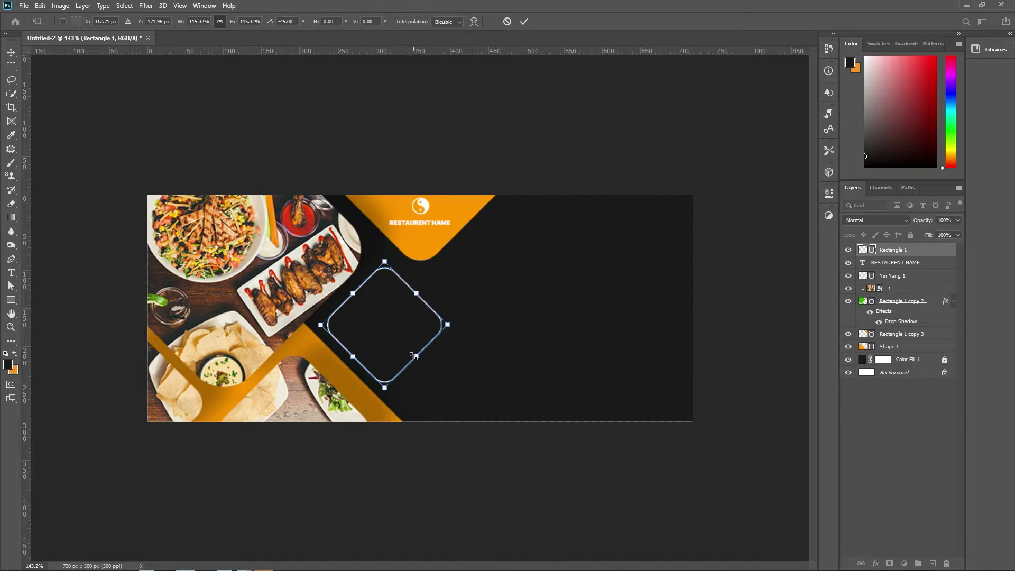
key("Return")
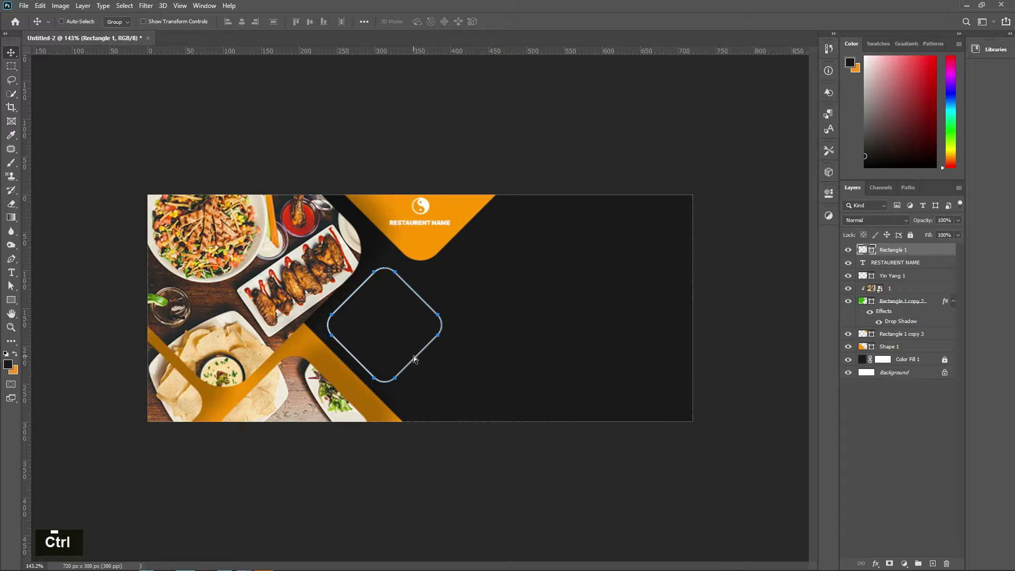
- Scale the outlined diamond down to about 90% and shift it slightly to sit evenly beside the food photo's edge
key("ctrl+t")
left_click_drag(441, 382, 429, 370)
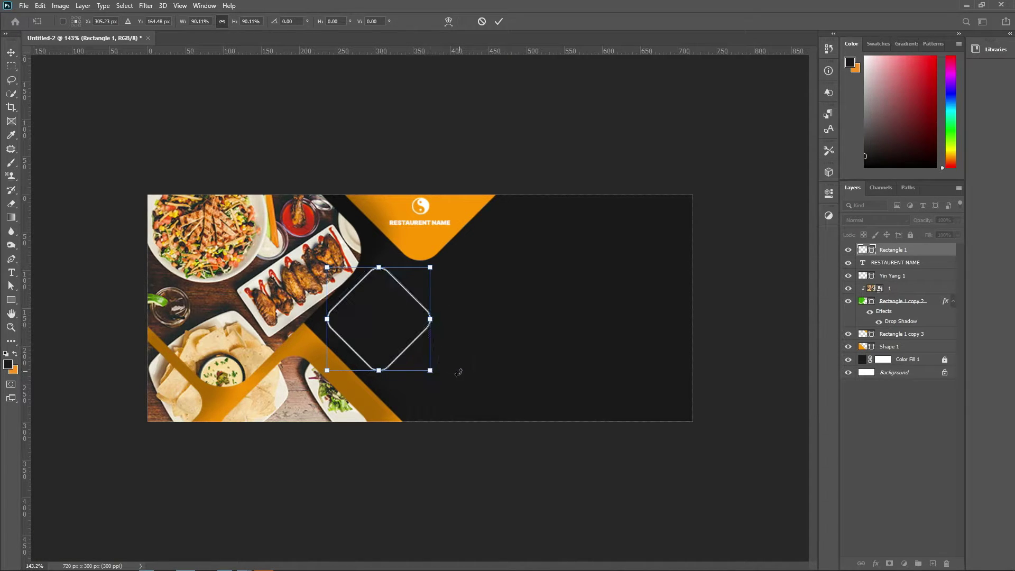
left_click_drag(375, 320, 382, 327)
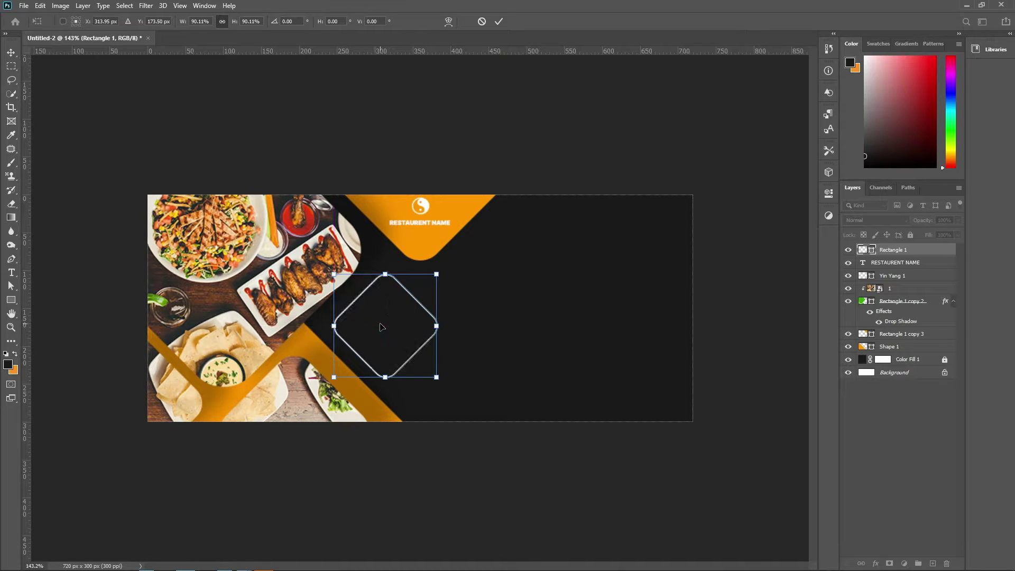
key("Return")
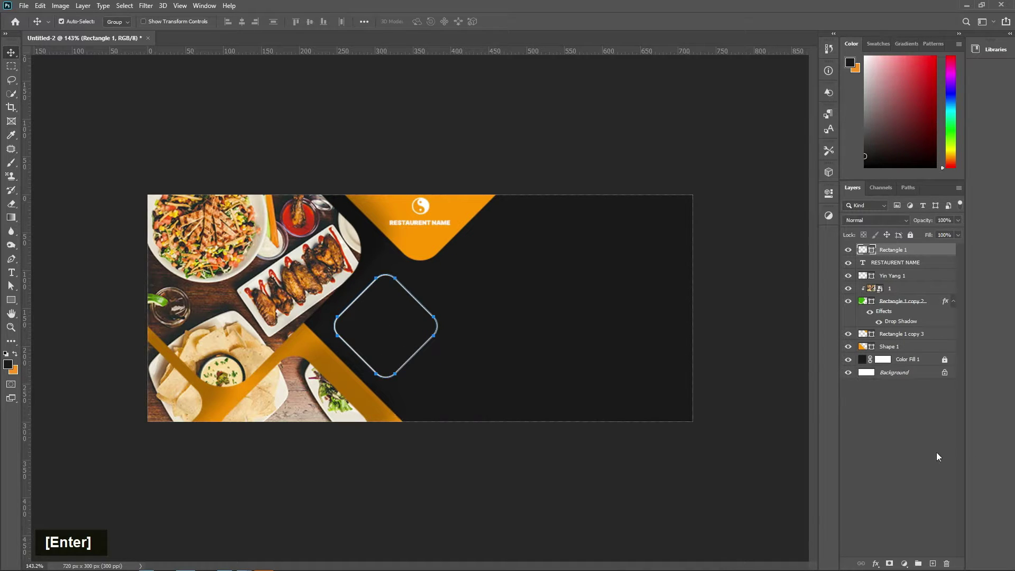
- Add a separate text line reading "50 %" on the dark area in the right half of the banner
left_click(904, 446)
key("t")
left_click(541, 295)
key("BackSpace")
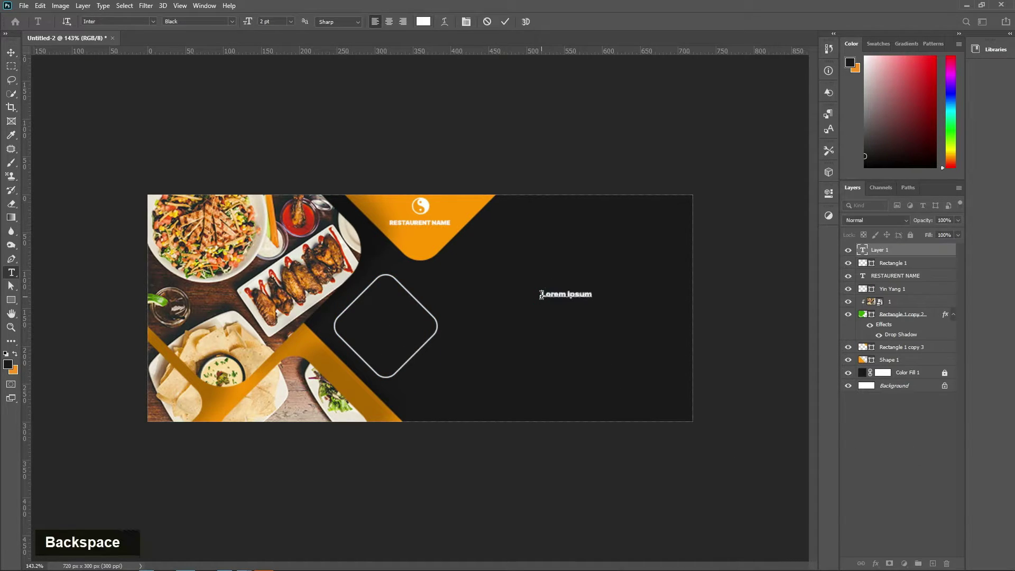
type("50")
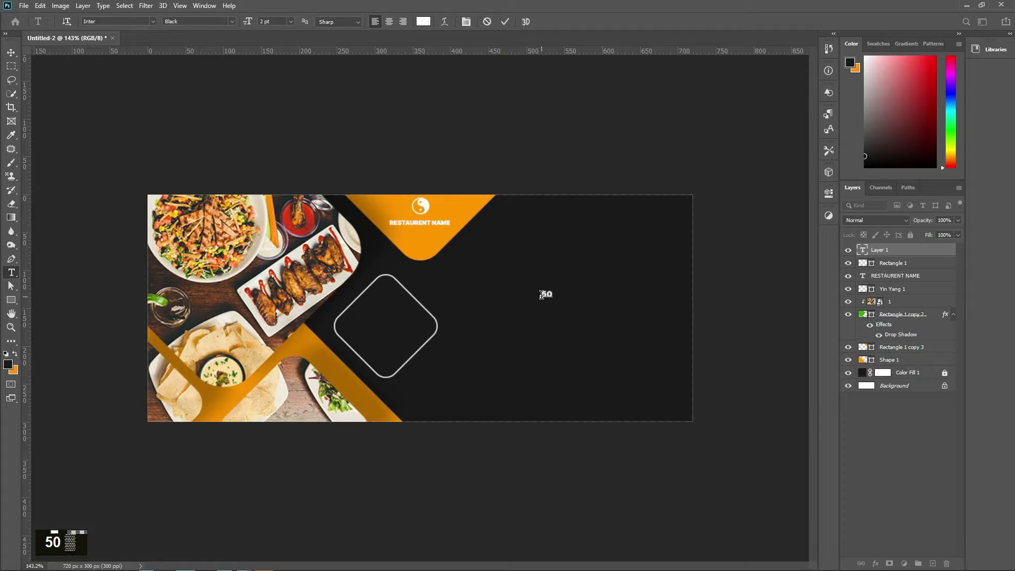
type(" %")
key("Return")
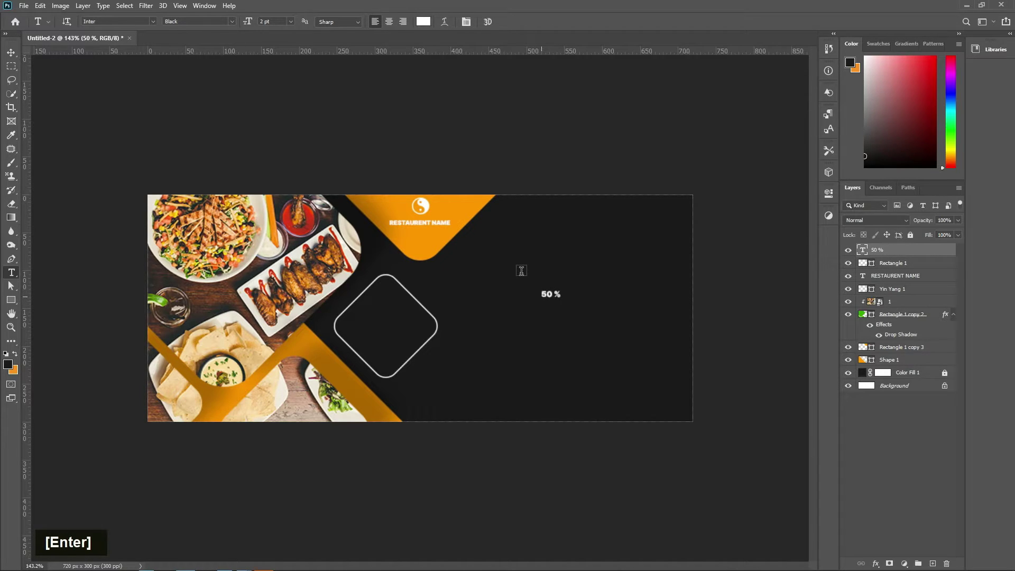
- Format the "50 %" text in Inter Black at 5 pt
left_click(11, 52)
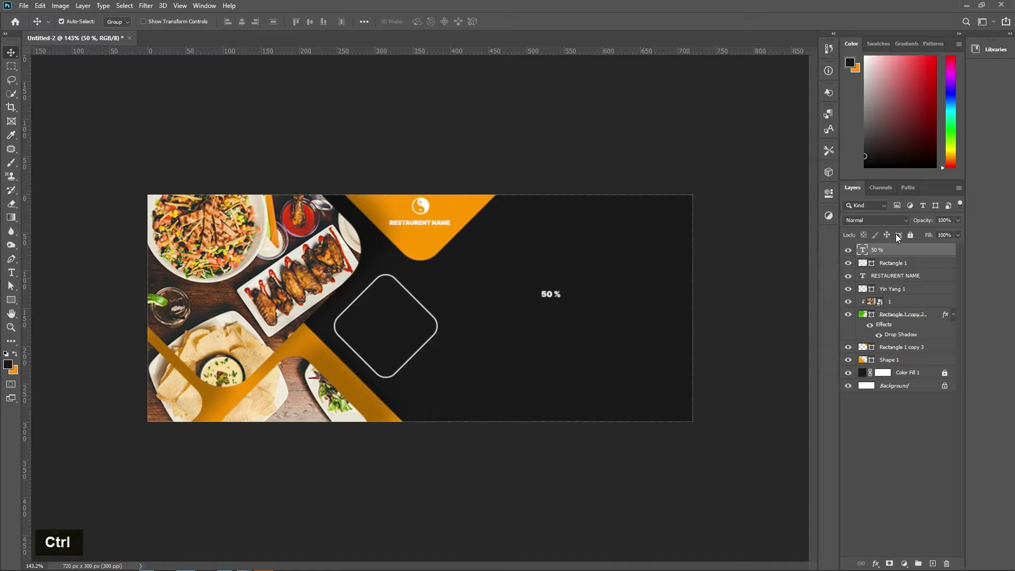
double_click(863, 251)
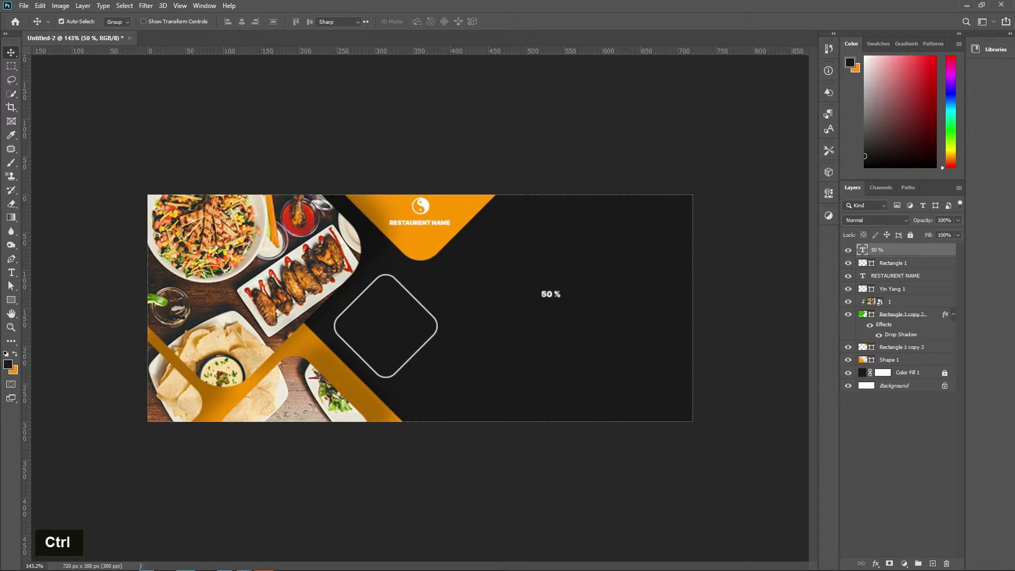
left_click(828, 193)
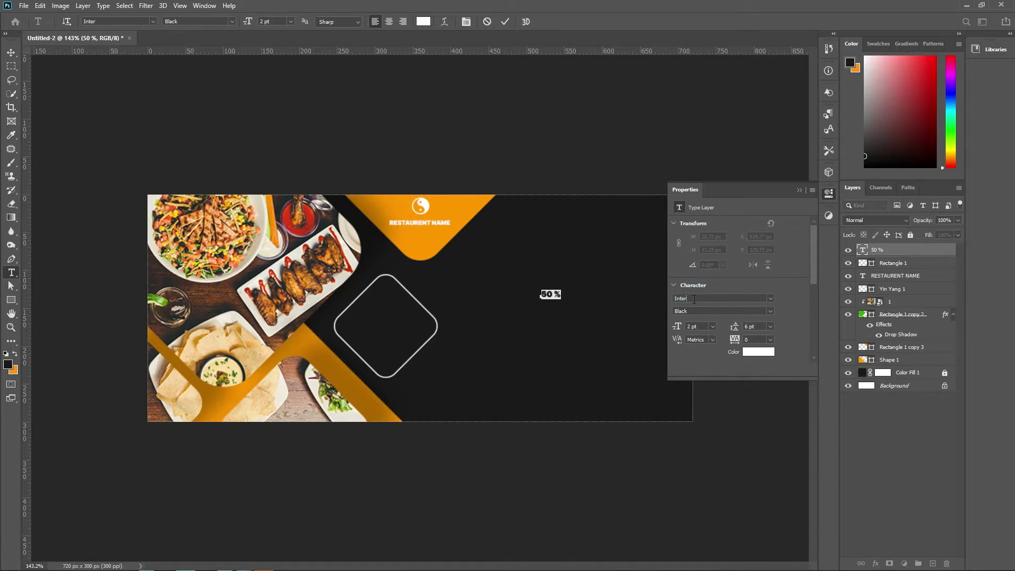
left_click_drag(694, 298, 662, 301)
left_click(771, 311)
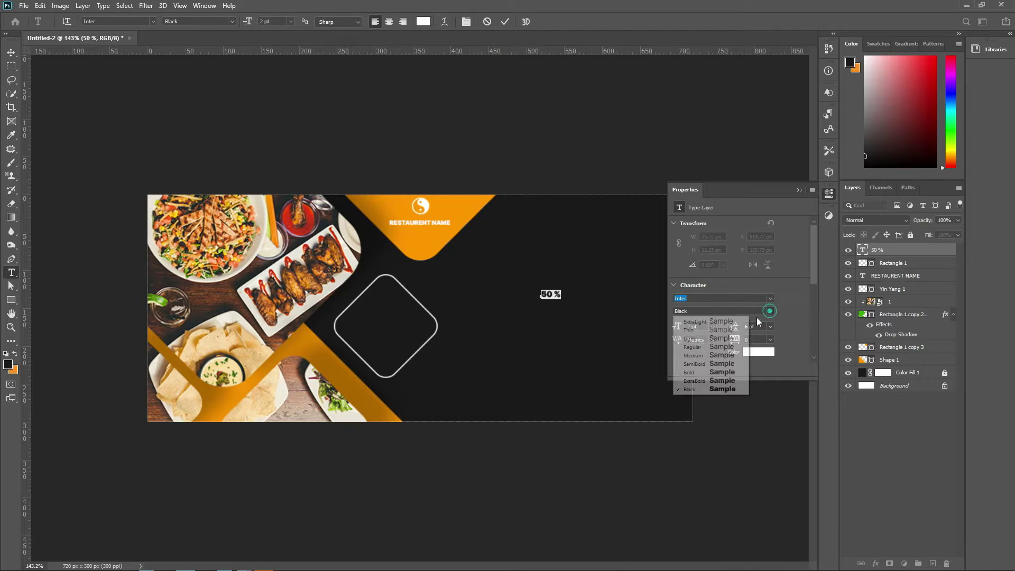
left_click(701, 389)
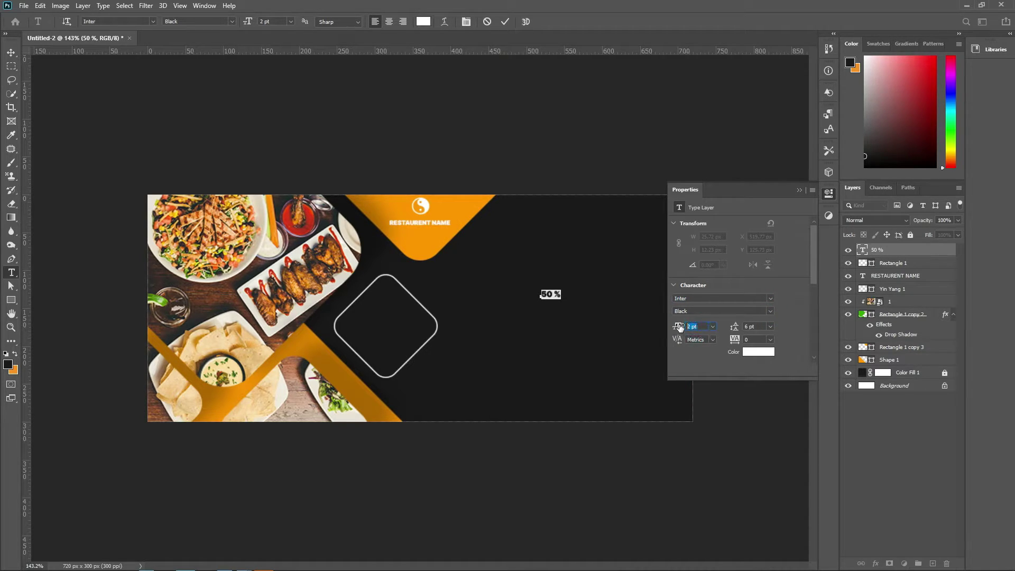
key("Up")
key("Up")
key("Up")
key("Return")
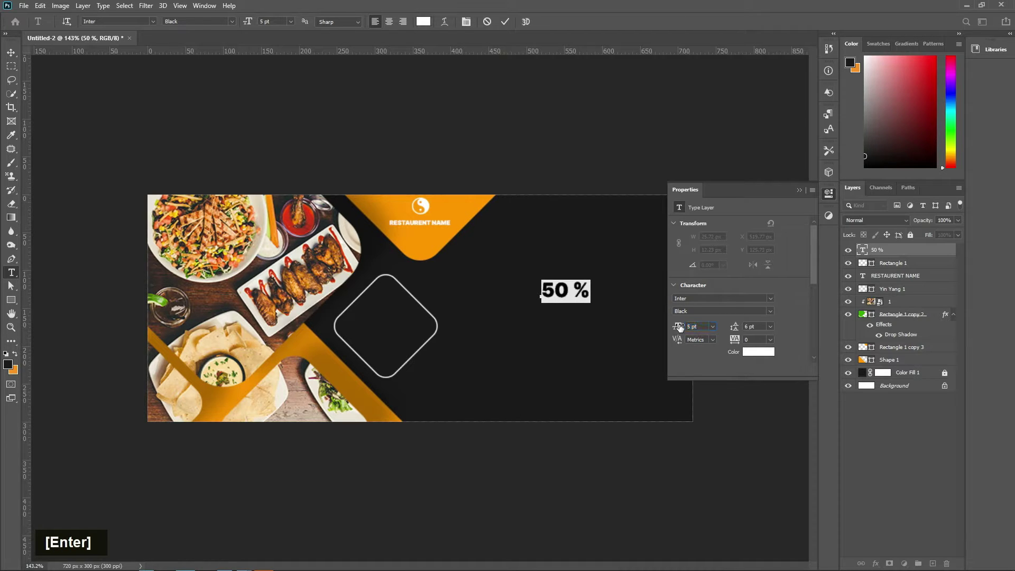
left_click(505, 22)
key("v")
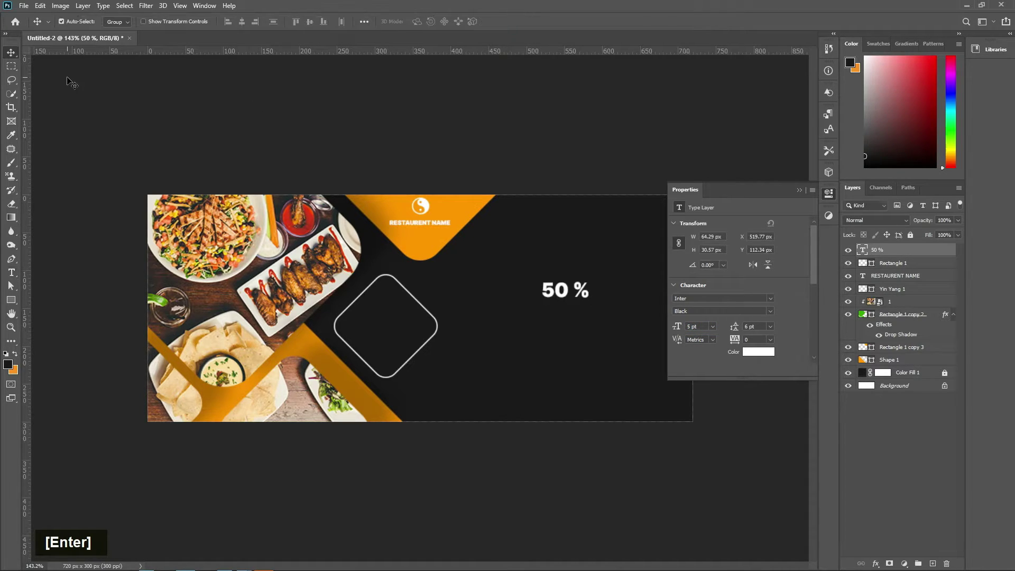
- Move the "50 %" text into the upper part of the outlined diamond and set its size to 6 pt
left_click_drag(559, 294, 390, 315)
double_click(862, 251)
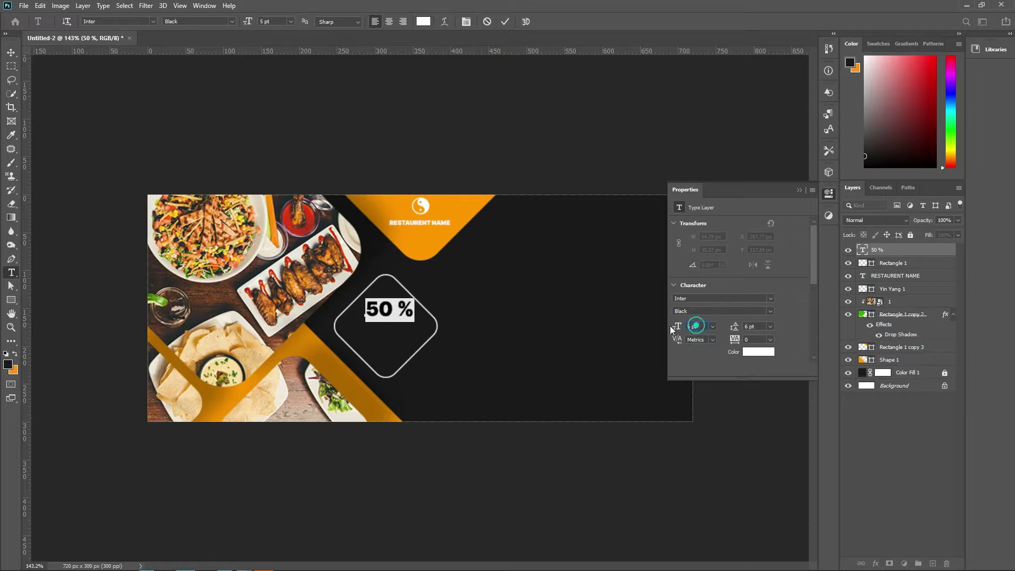
key("Up")
key("Return")
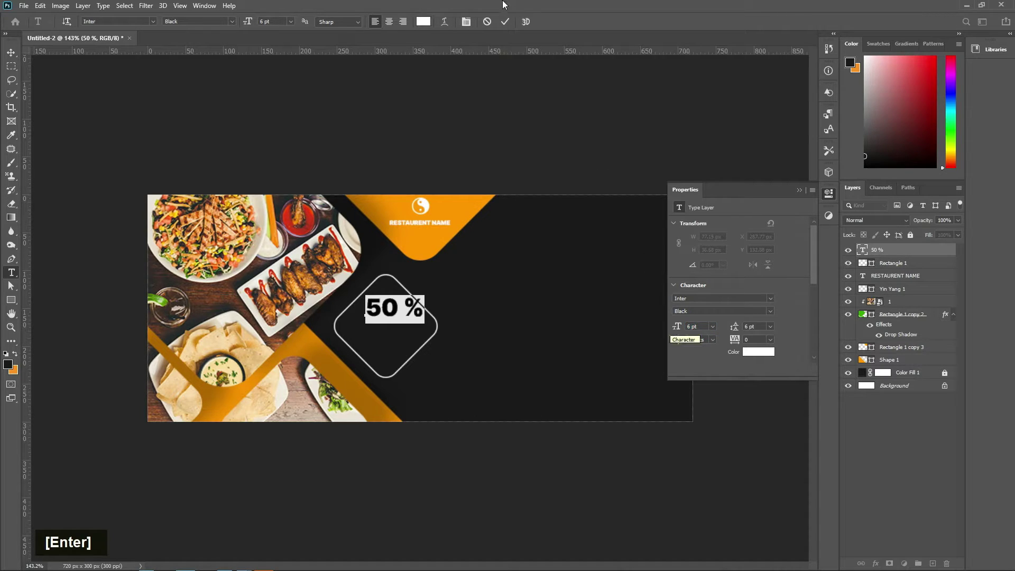
left_click(503, 22)
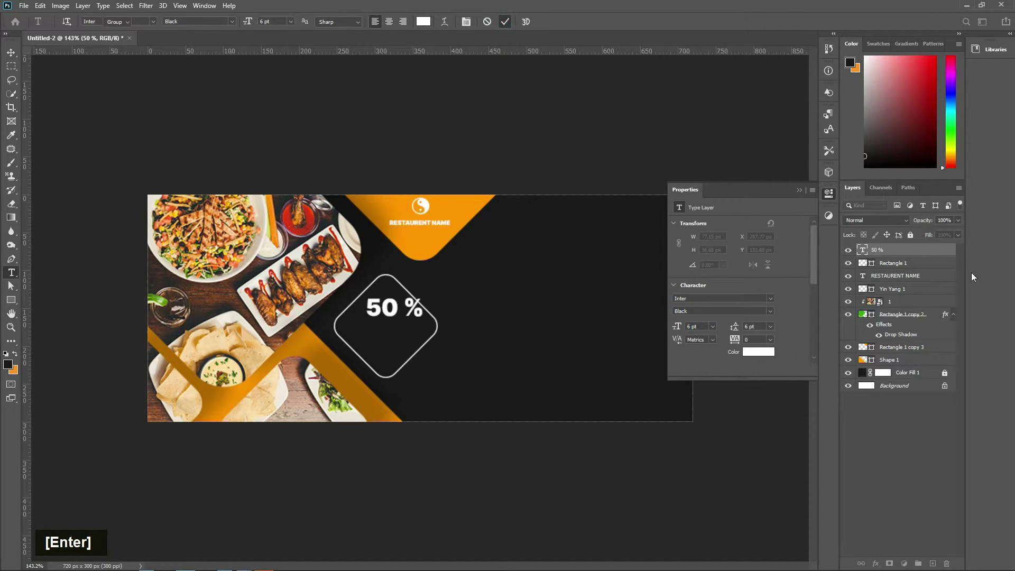
- Load the outlined diamond as a selection and centre the "50 %" text horizontally on it, keeping the text layer active
left_click(862, 262, "ctrl")
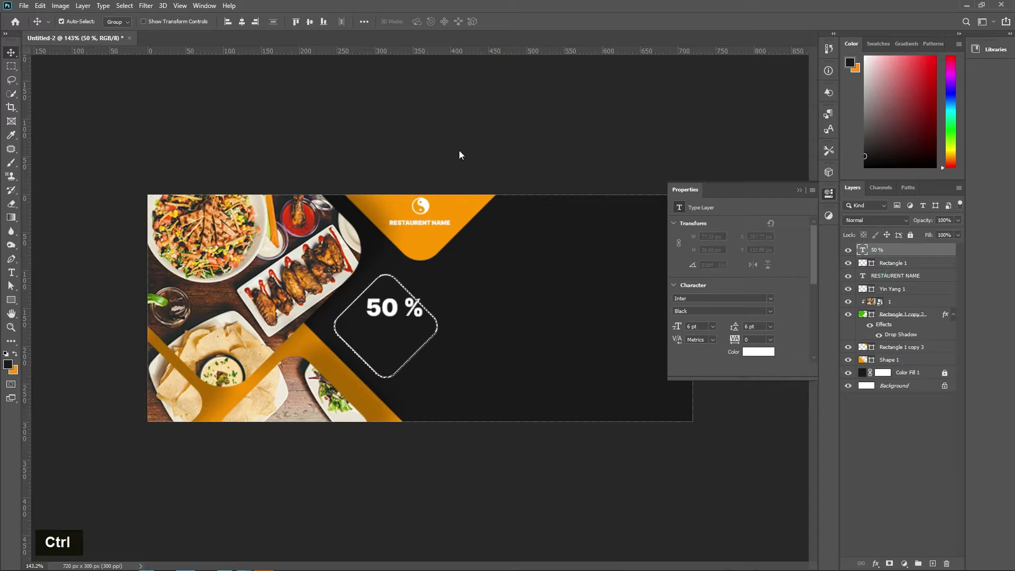
left_click(243, 23)
left_click(895, 454)
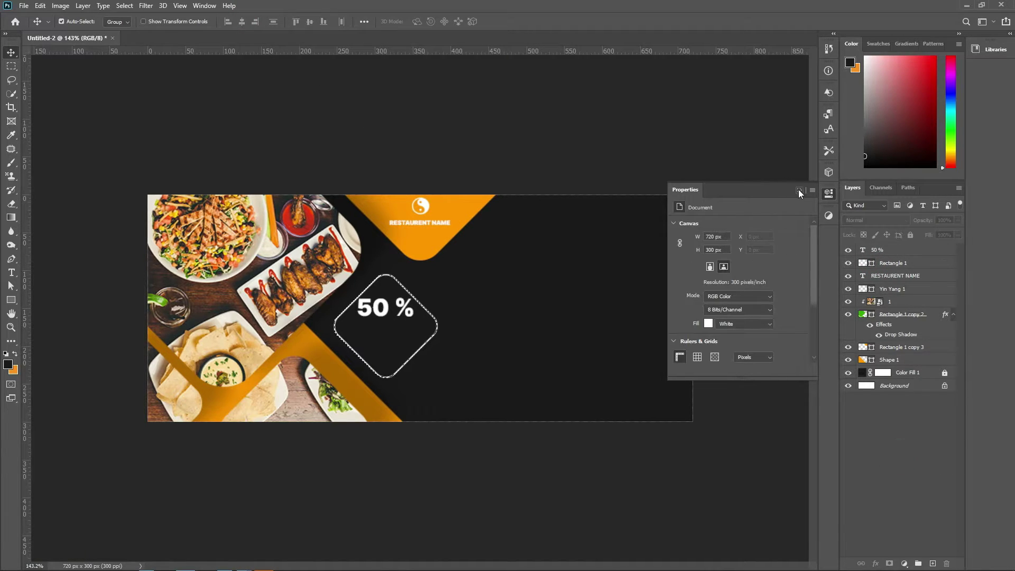
left_click(797, 190)
left_click(862, 254)
- Try to shift the "50 %" text down inside the diamond while the diamond selection is still active
key("Down")
key("Down")
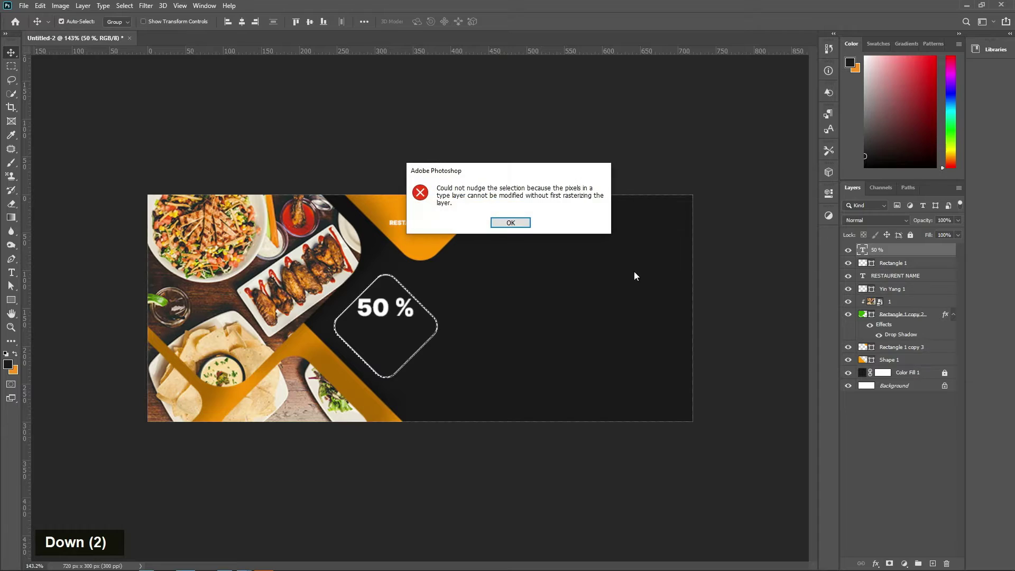
left_click(528, 223)
key("Down")
key("Down")
left_click(517, 223)
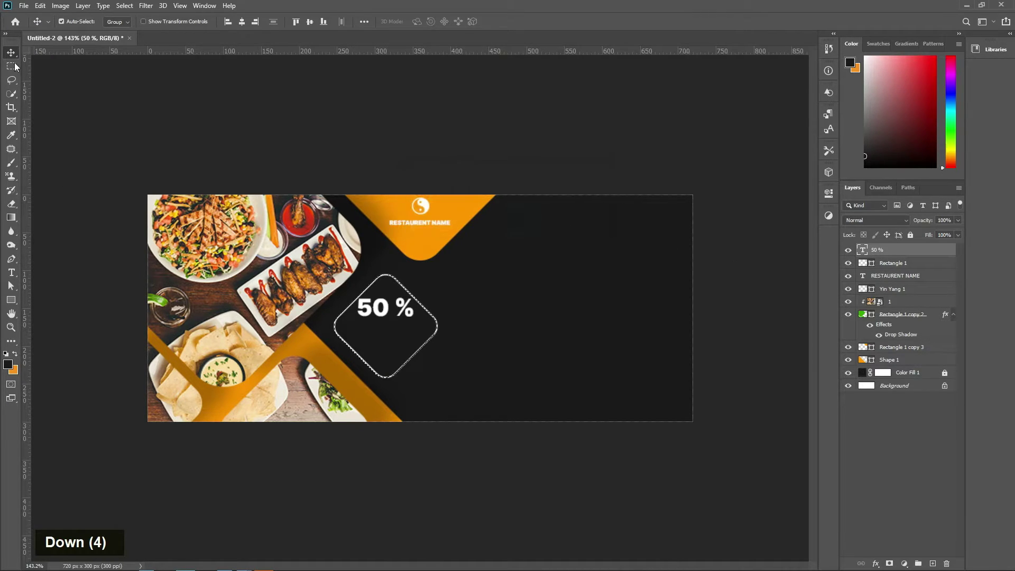
key("Down")
left_click(503, 226)
scroll(386, 317, "up", 3)
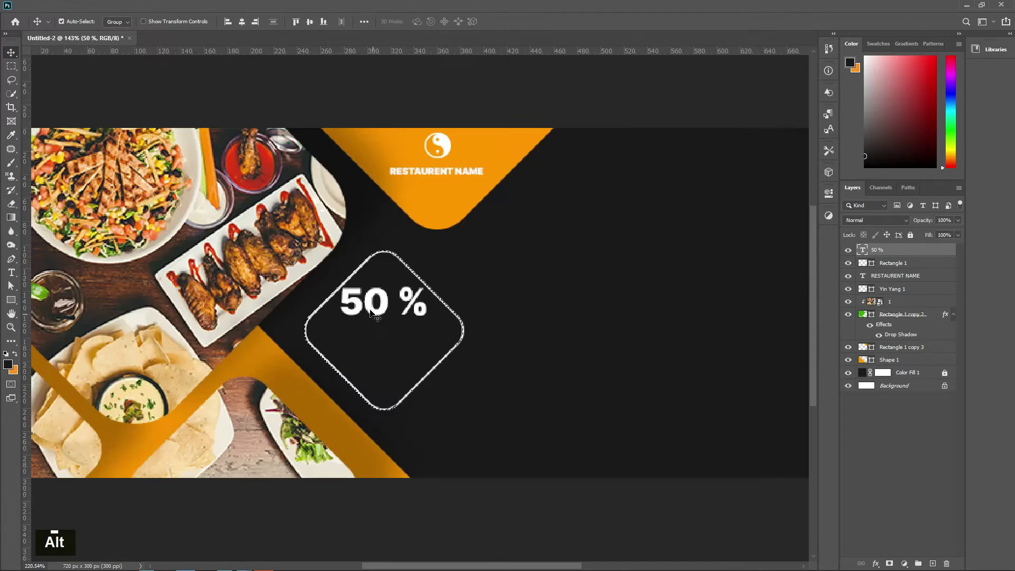
left_click_drag(378, 314, 383, 320)
key("ctrl+z")
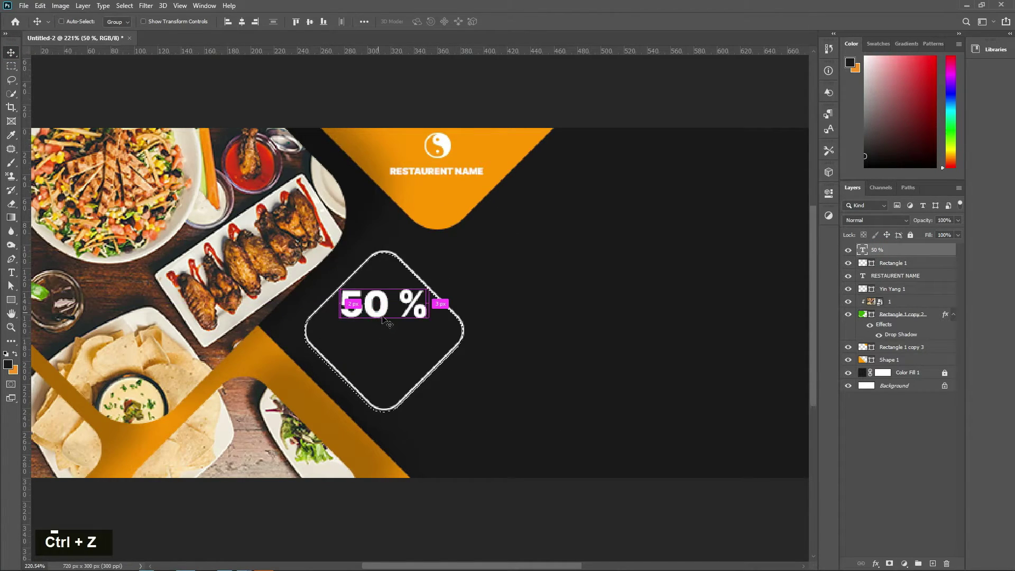
- Clear the diamond selection and nudge the "50 %" text 4 px down and 1 px to the right
key("ctrl+d")
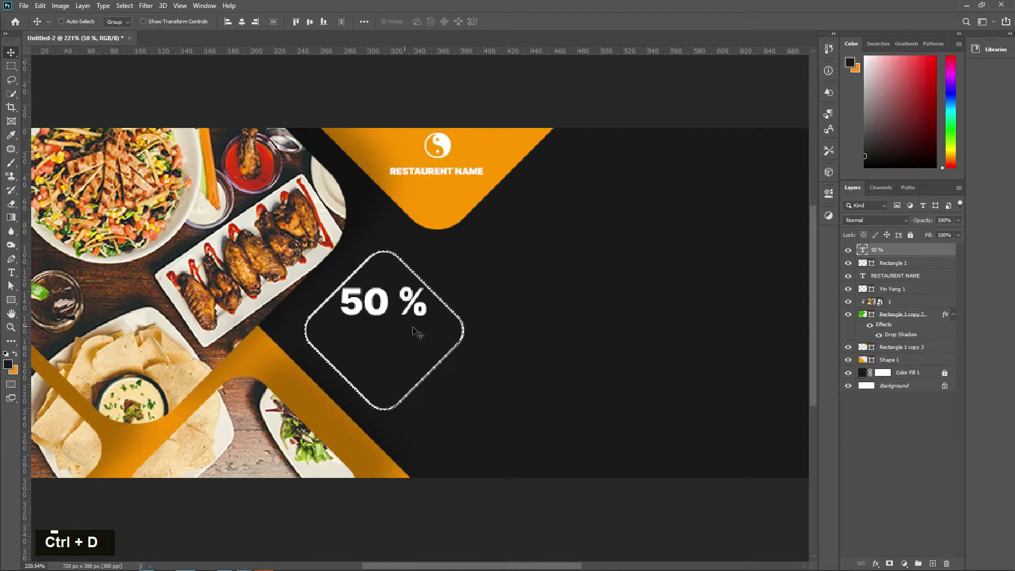
key("Down")
key("Down")
key("Down")
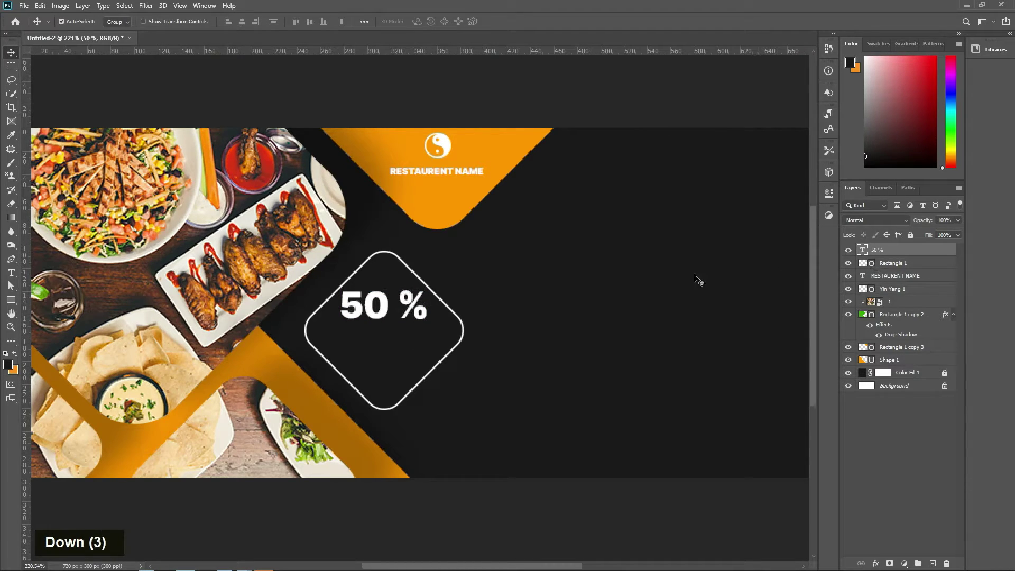
key("Up")
key("Right")
key("Down")
key("Down")
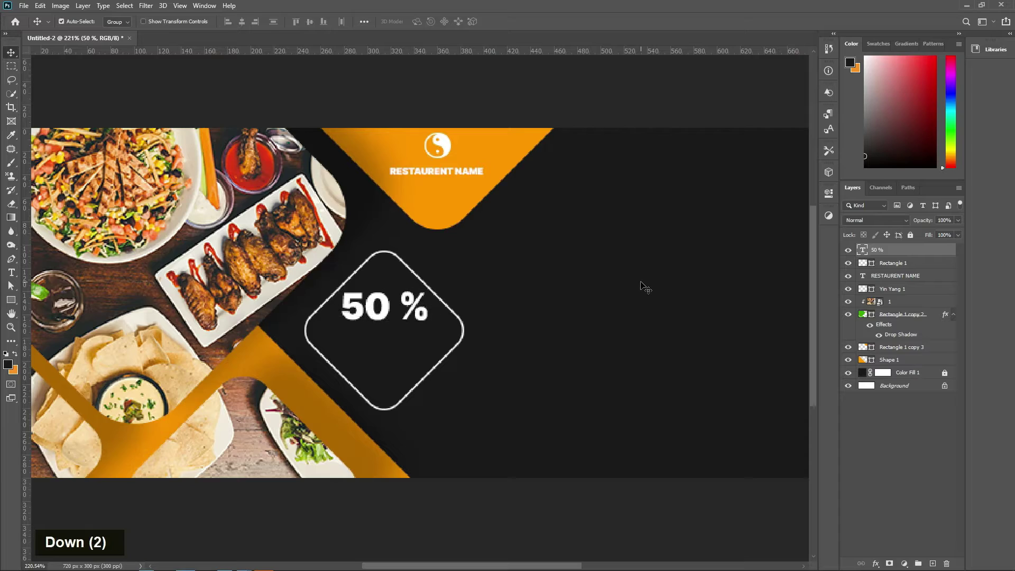
- Duplicate the "50 %" text directly below itself and change the copy's wording to "DISCOUNT"
left_click_drag(377, 319, 382, 356)
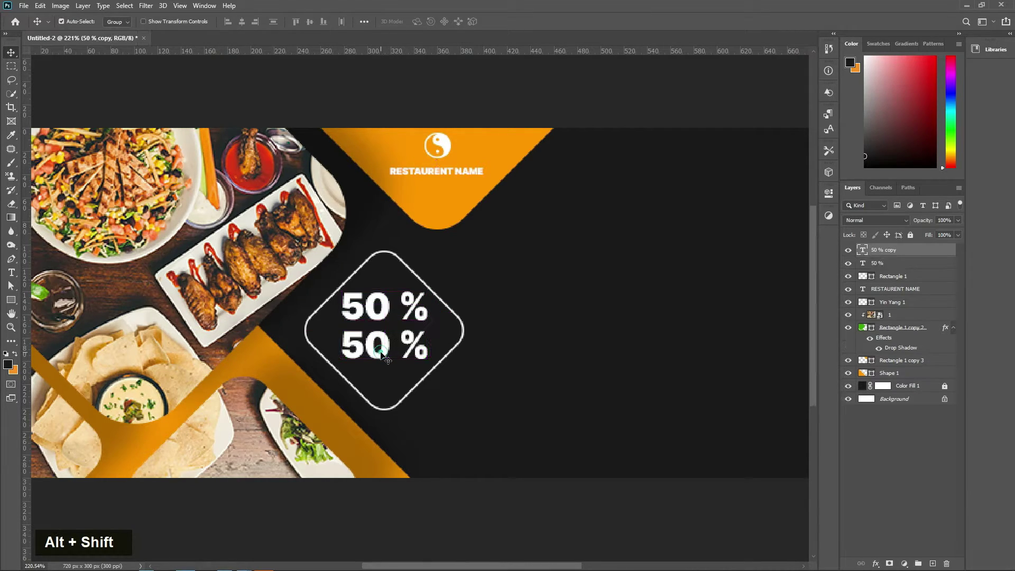
double_click(381, 349)
type("DISCO")
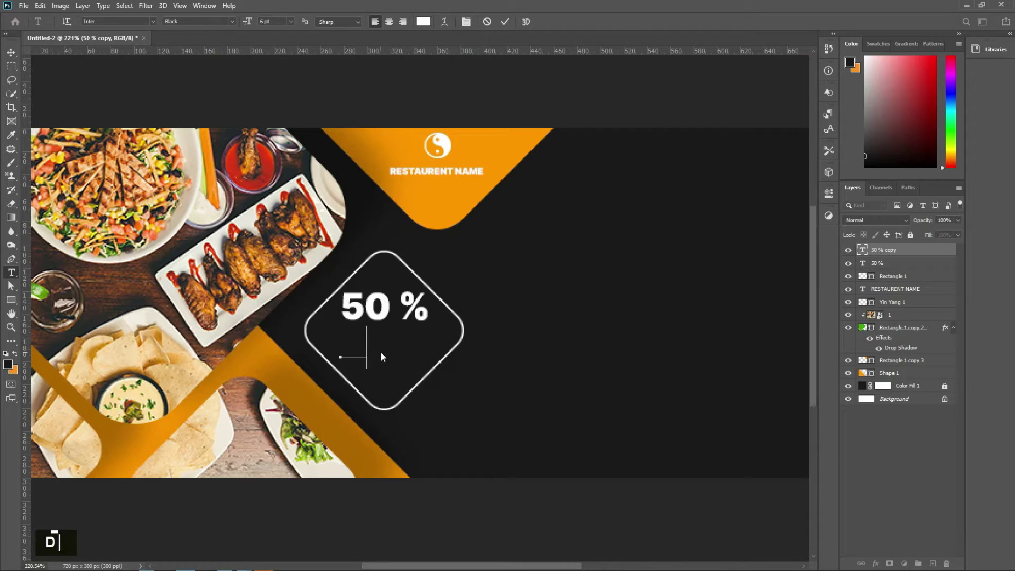
type("UNT")
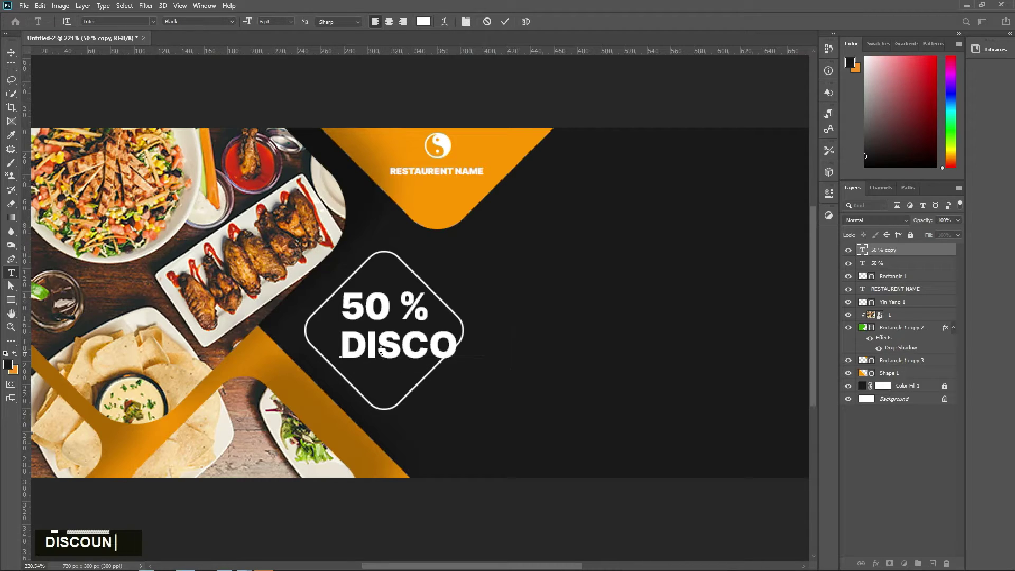
key("KP_Enter")
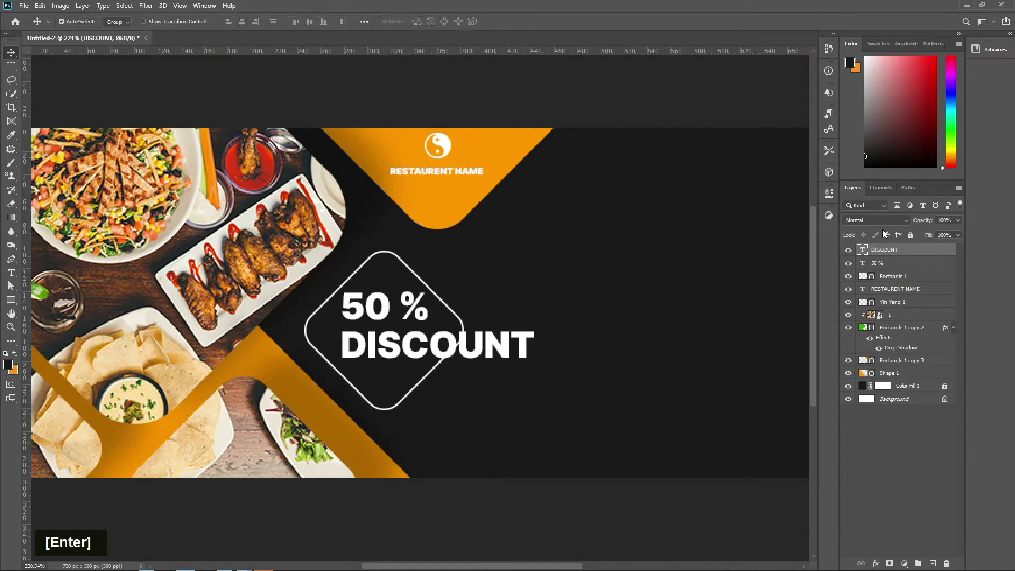
- Colour the "DISCOUNT" text orange (ff9600) by sampling the orange diamond above it
double_click(863, 251)
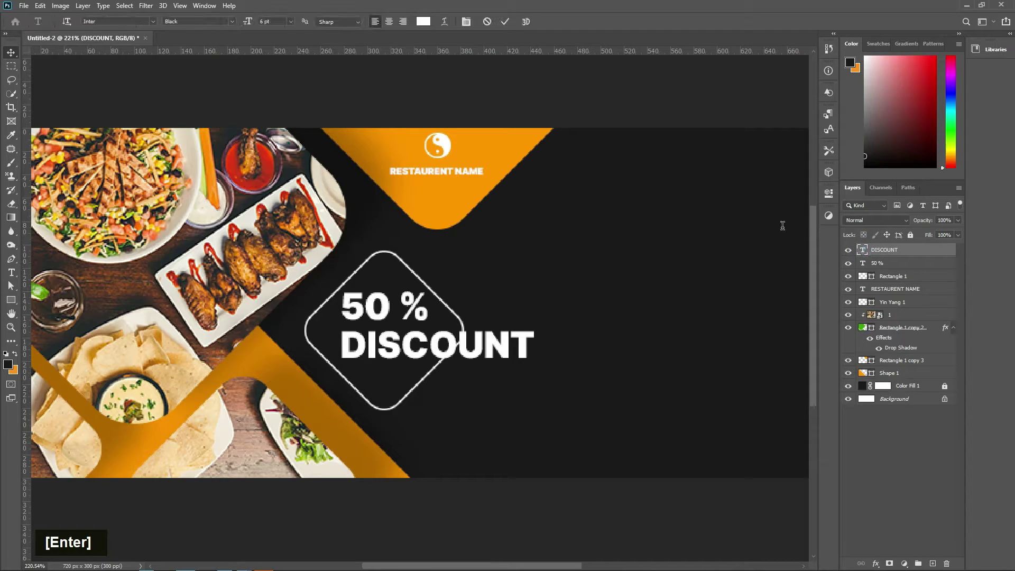
left_click(828, 194)
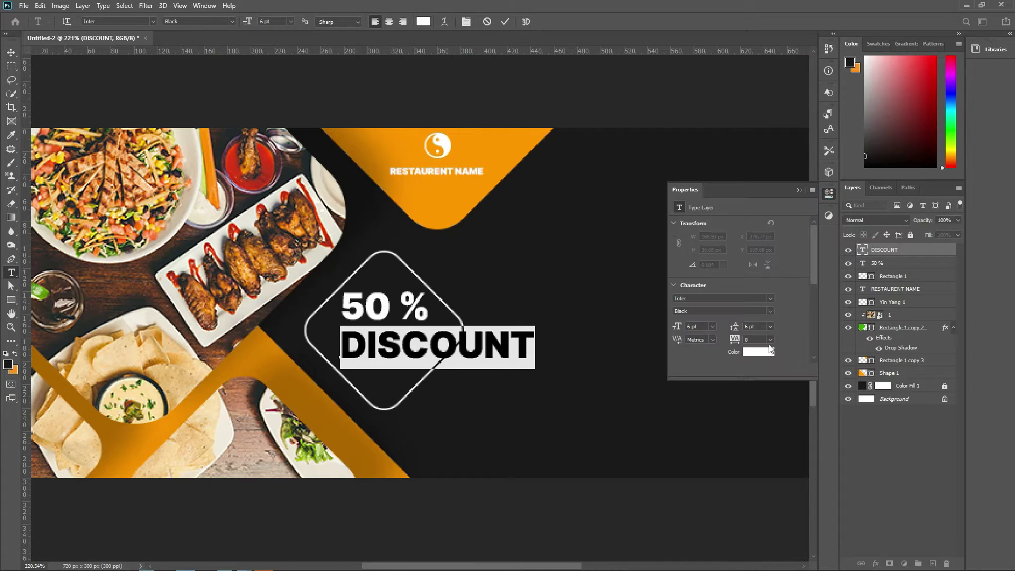
left_click(758, 352)
left_click(444, 204)
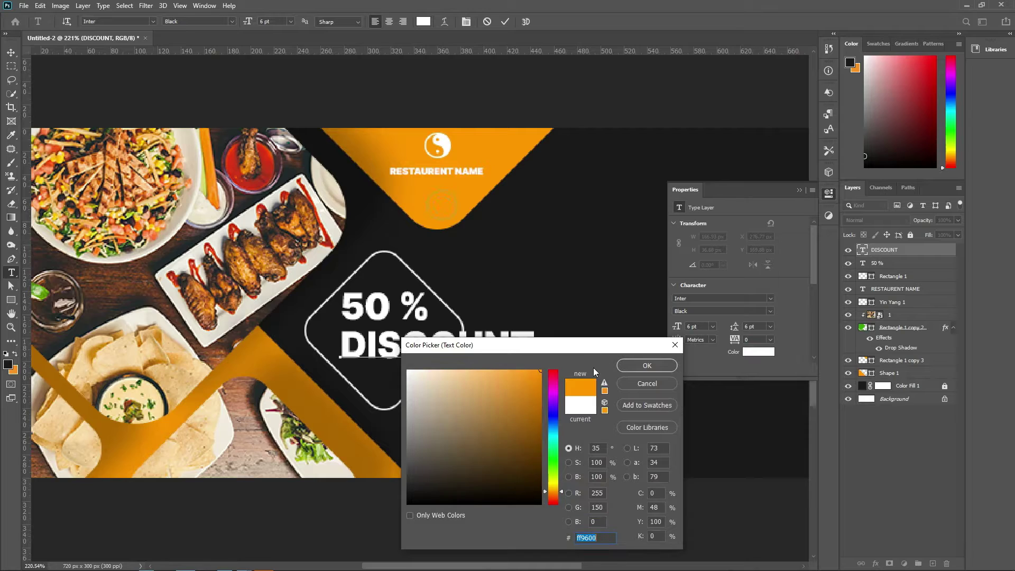
left_click(647, 365)
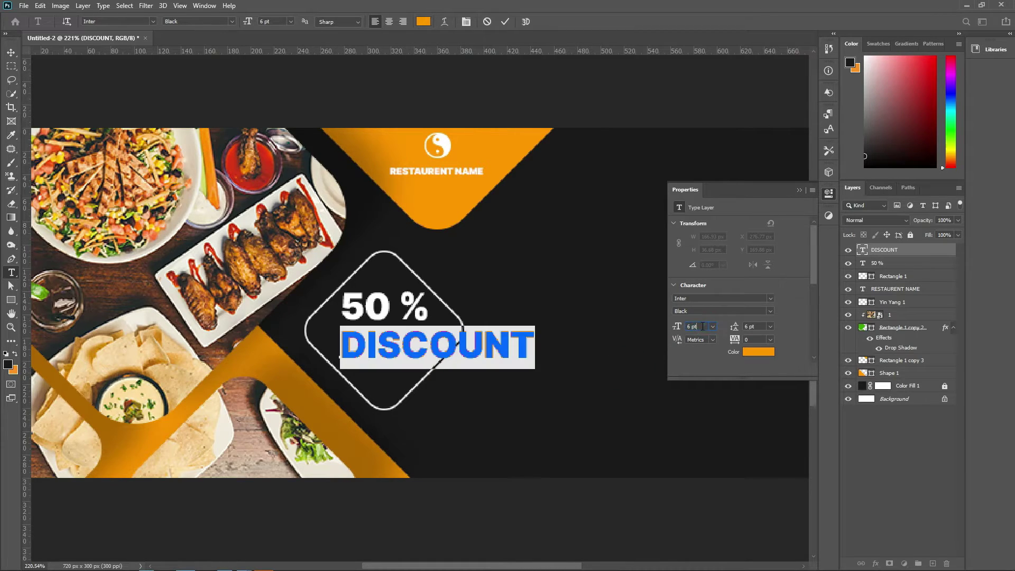
- Reduce the "DISCOUNT" text size to 3 pt and commit the text edit
key("Down")
key("Down")
key("Down")
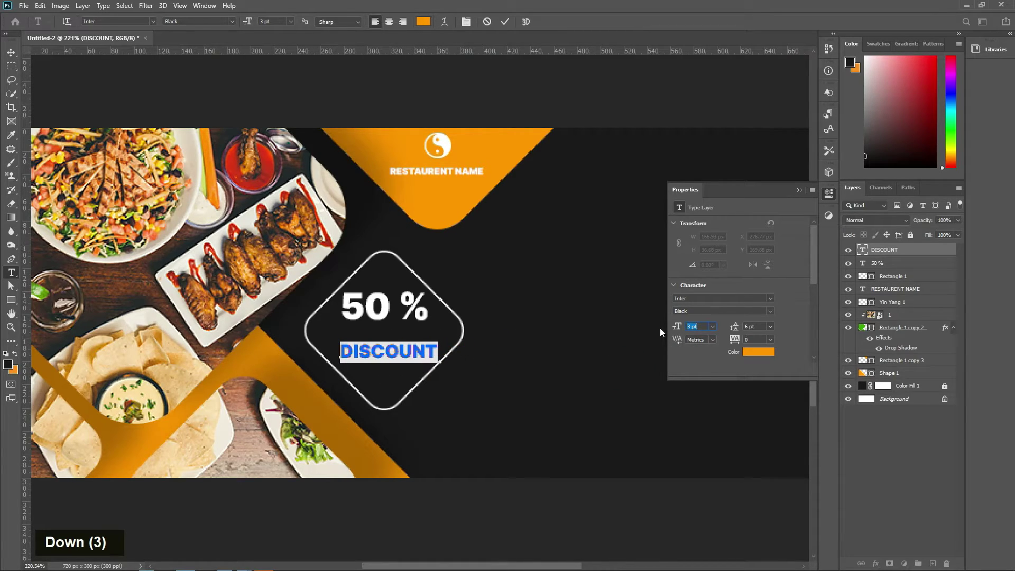
key("Return")
left_click(502, 23)
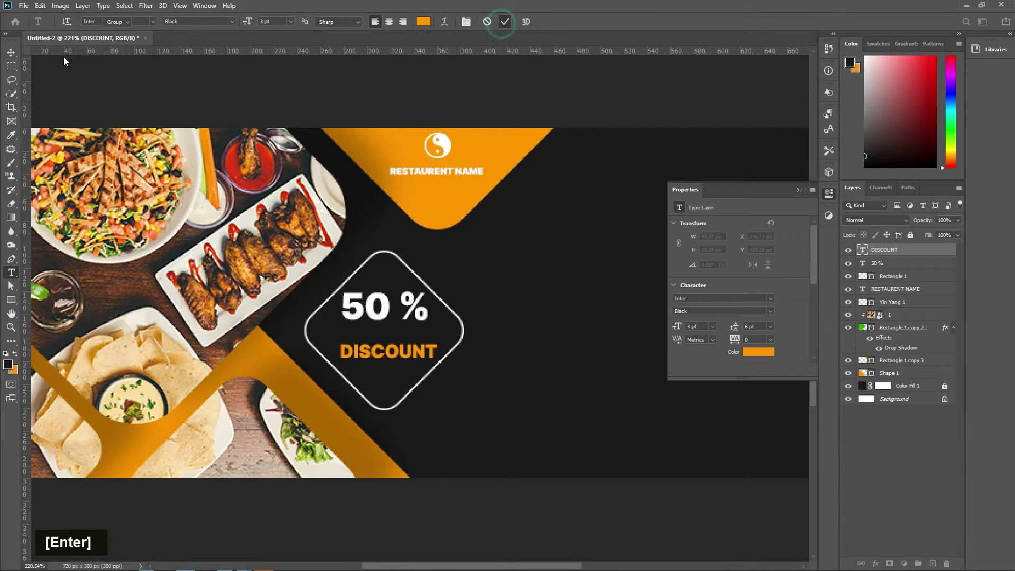
- Move "DISCOUNT" centred beneath "50 %" inside the diamond and scale it to about 121 %
left_click(9, 53)
scroll(373, 341, "up", 3)
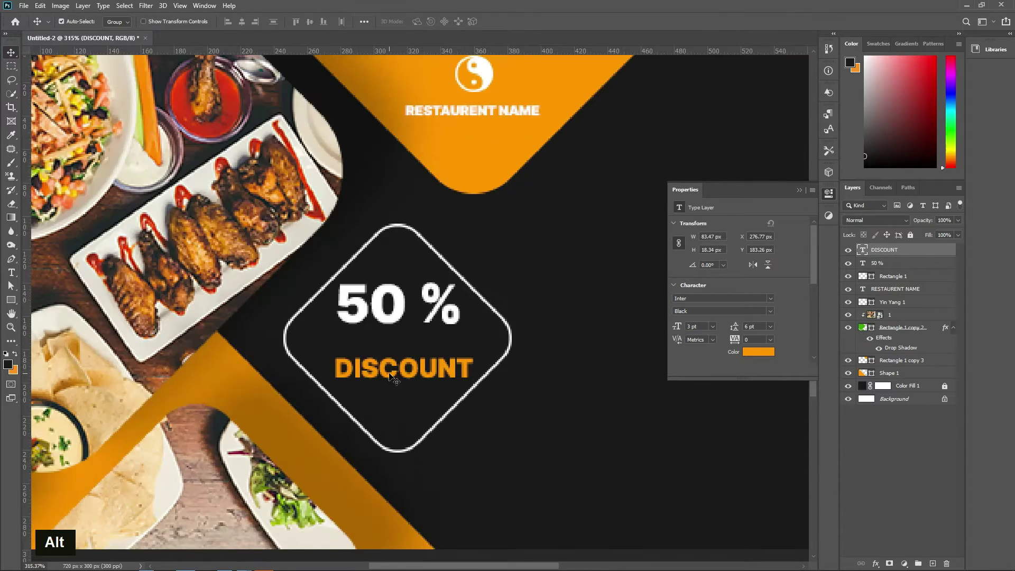
key("Left")
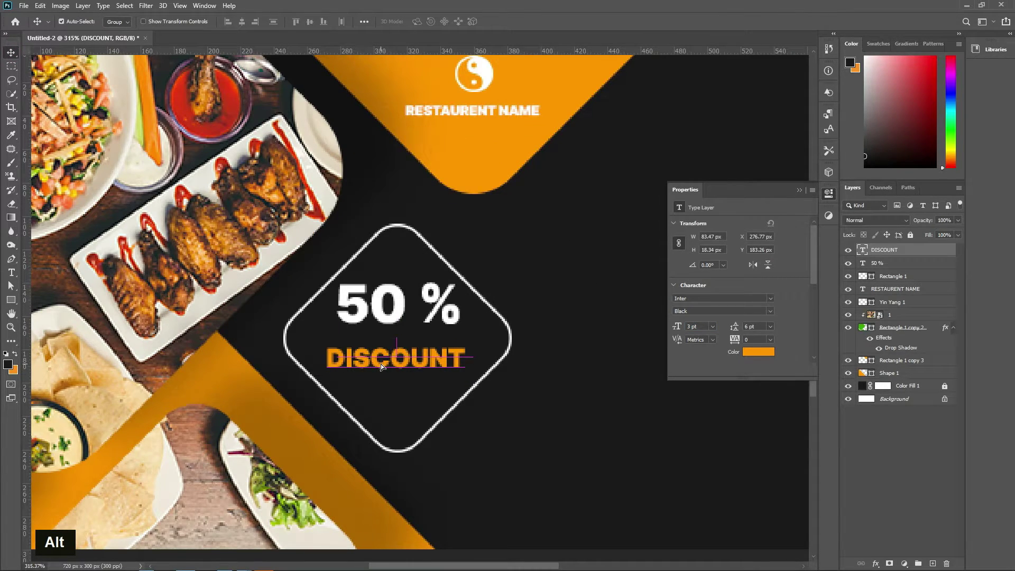
key("ctrl+t")
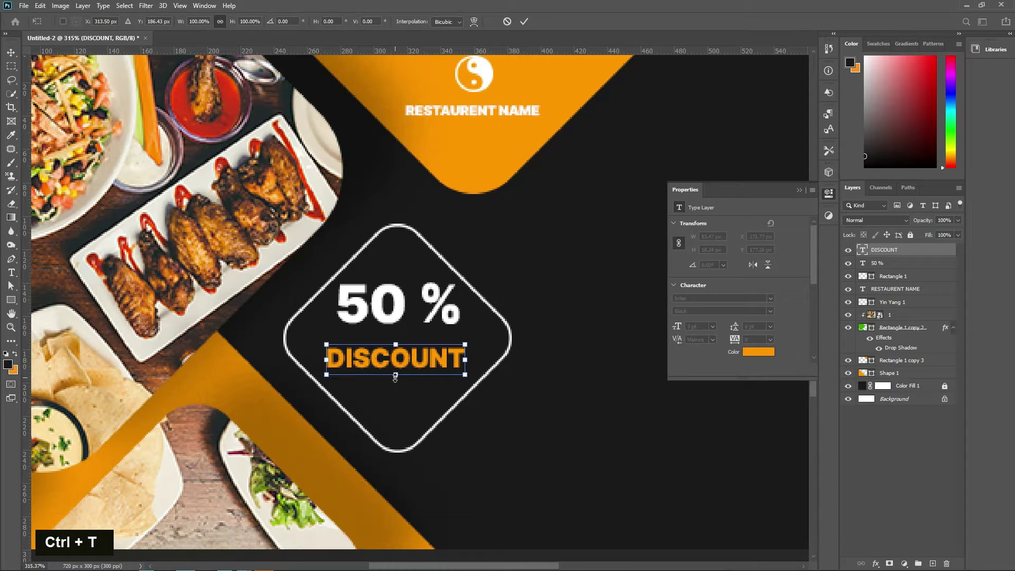
left_click_drag(396, 377, 395, 385)
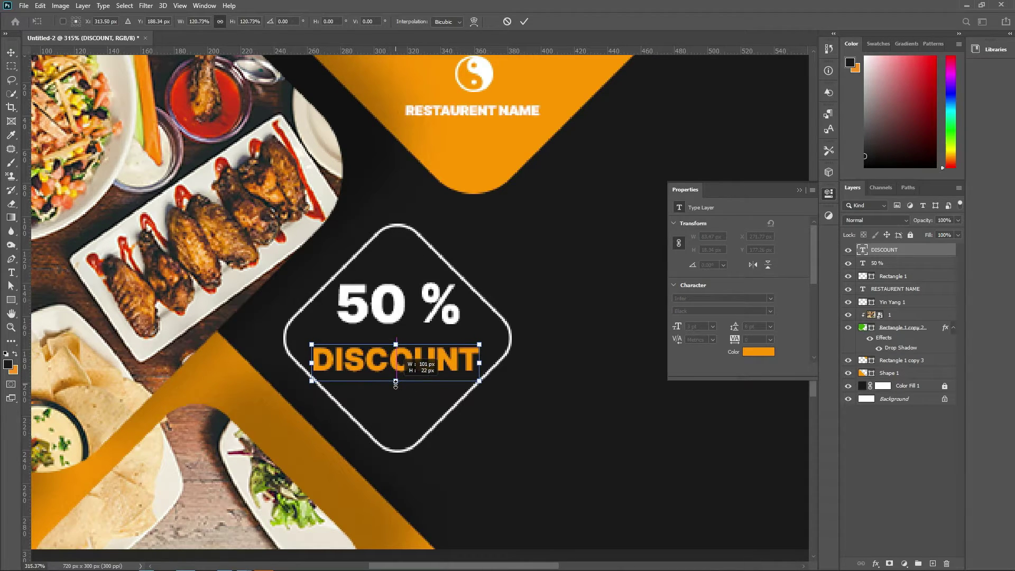
key("Return")
left_click(797, 191)
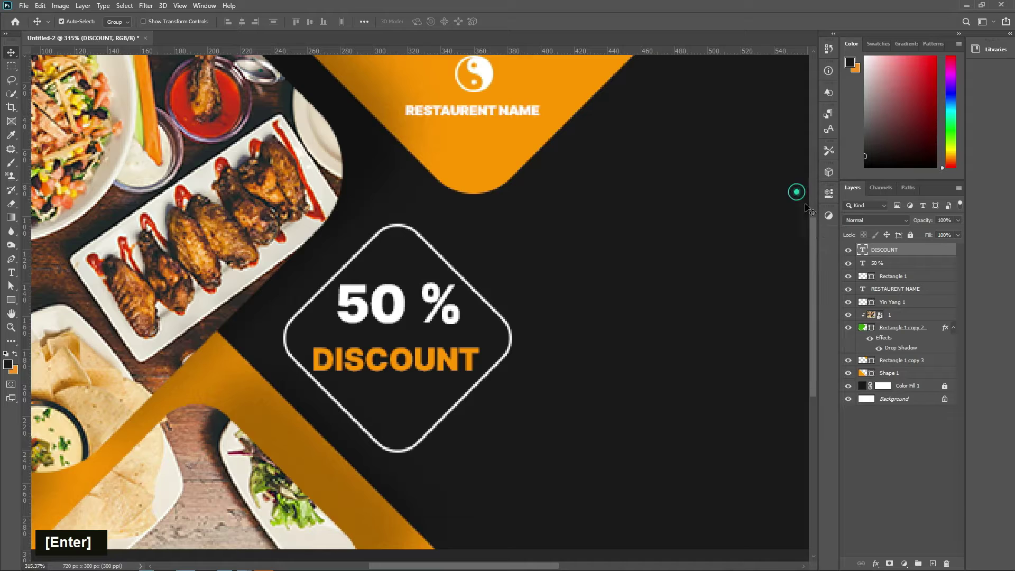
- Place a vertical guide at about 472 px and add the text "FOOD" just to its right near the banner's upper edge
scroll(589, 367, "down", 2)
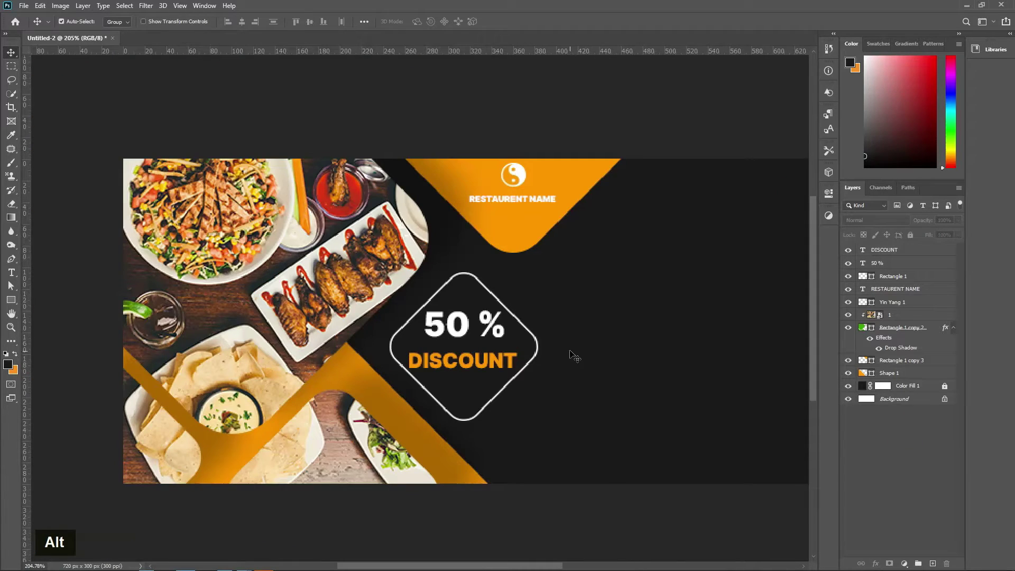
scroll(575, 356, "down", 1)
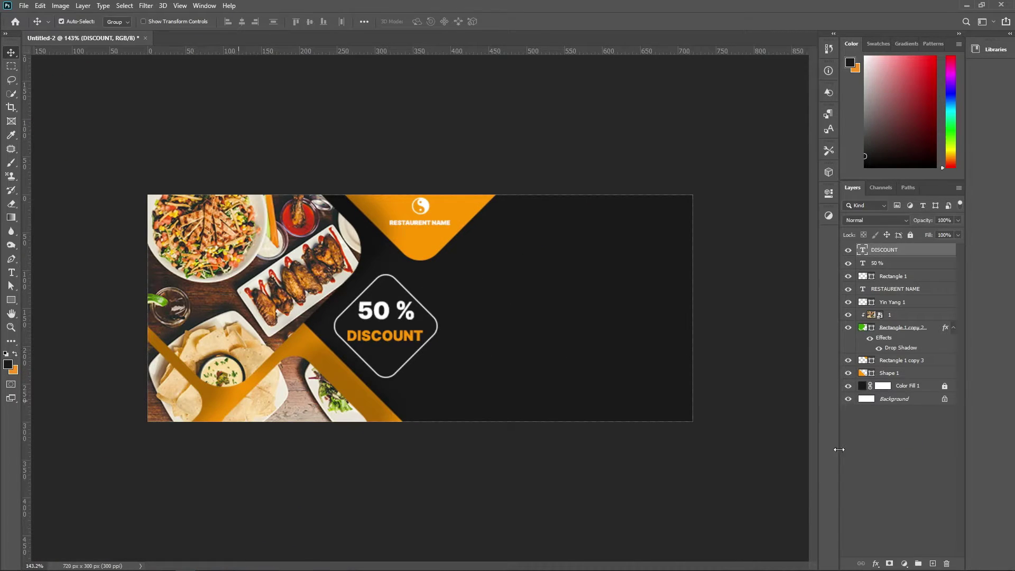
left_click_drag(27, 329, 506, 315)
key("t")
left_click(526, 246)
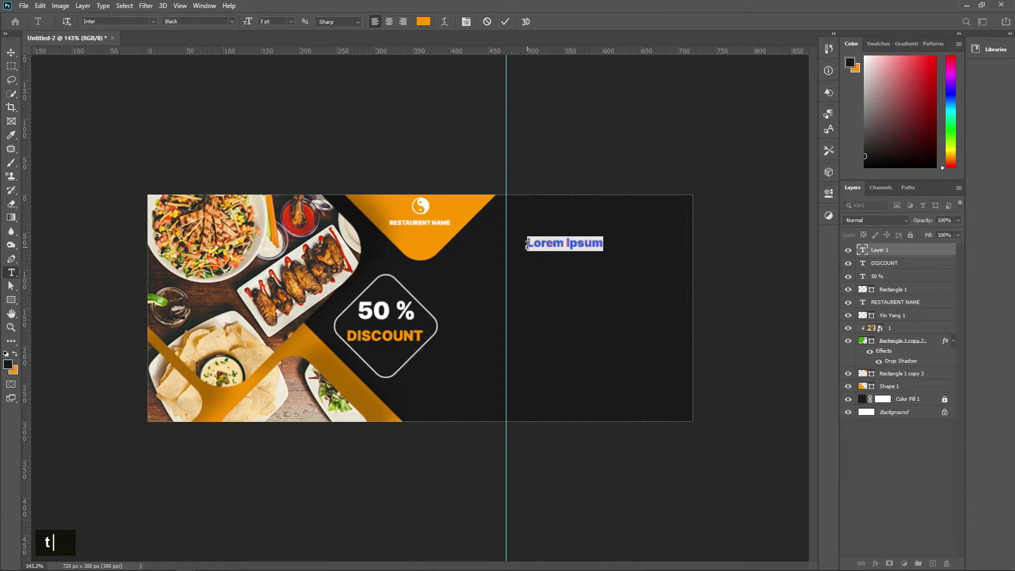
type("FOOD")
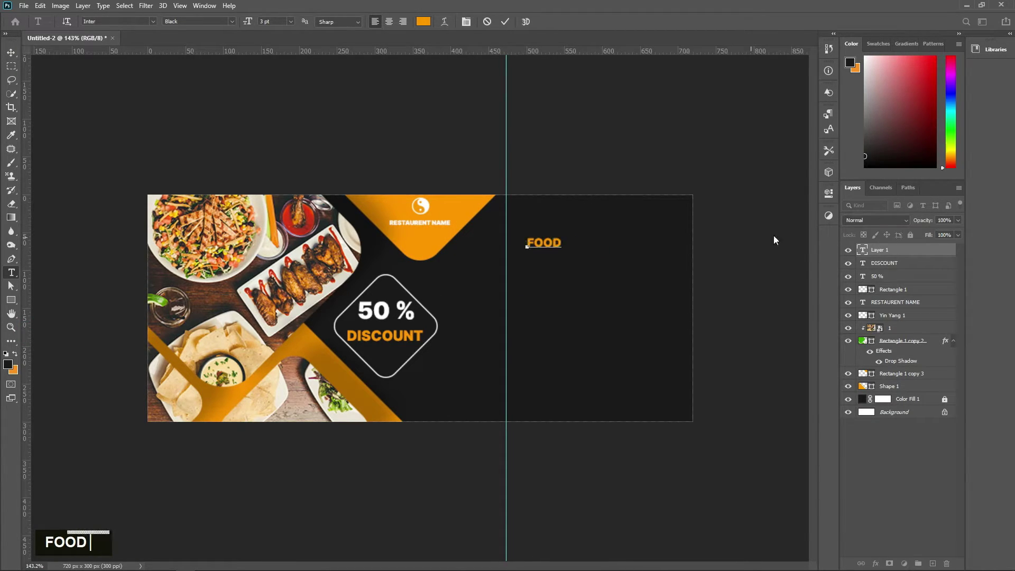
- Colour the "FOOD" text white
double_click(859, 251)
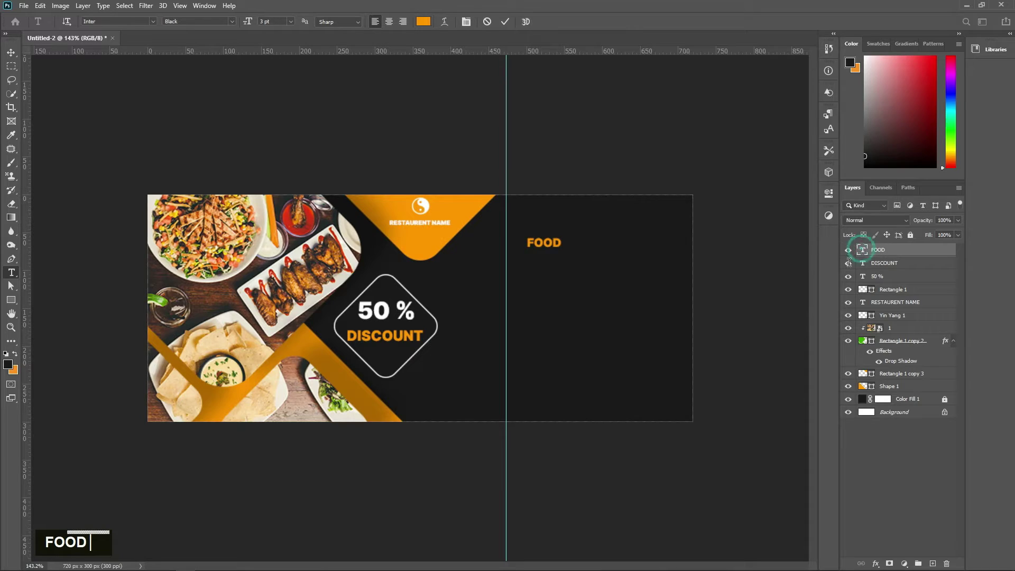
left_click(828, 194)
left_click(758, 351)
left_click(410, 365)
left_click(647, 369)
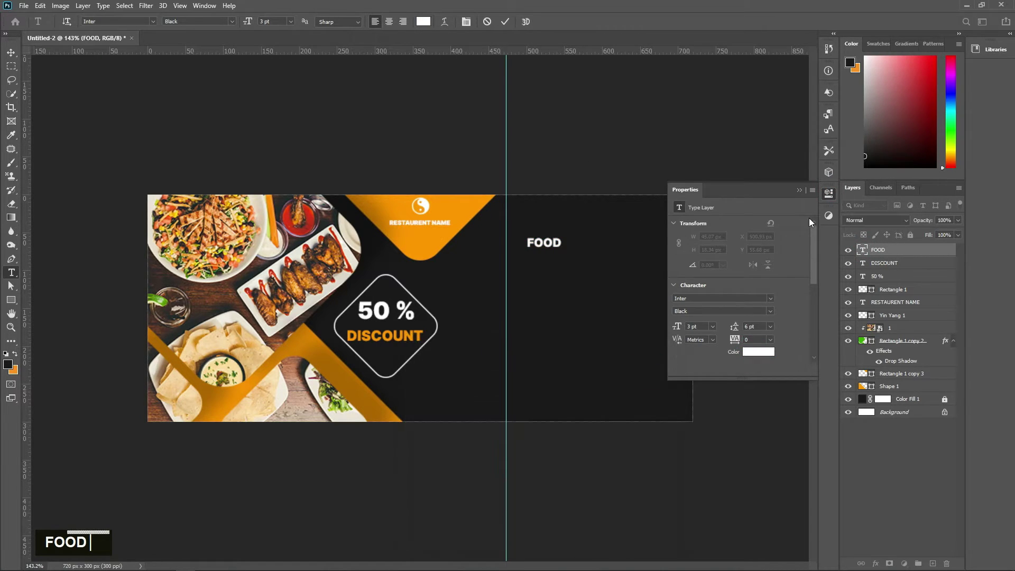
- Enlarge the "FOOD" text to 8 pt and commit the text edit
key("Up")
key("Up")
key("Up")
key("Up")
key("Up")
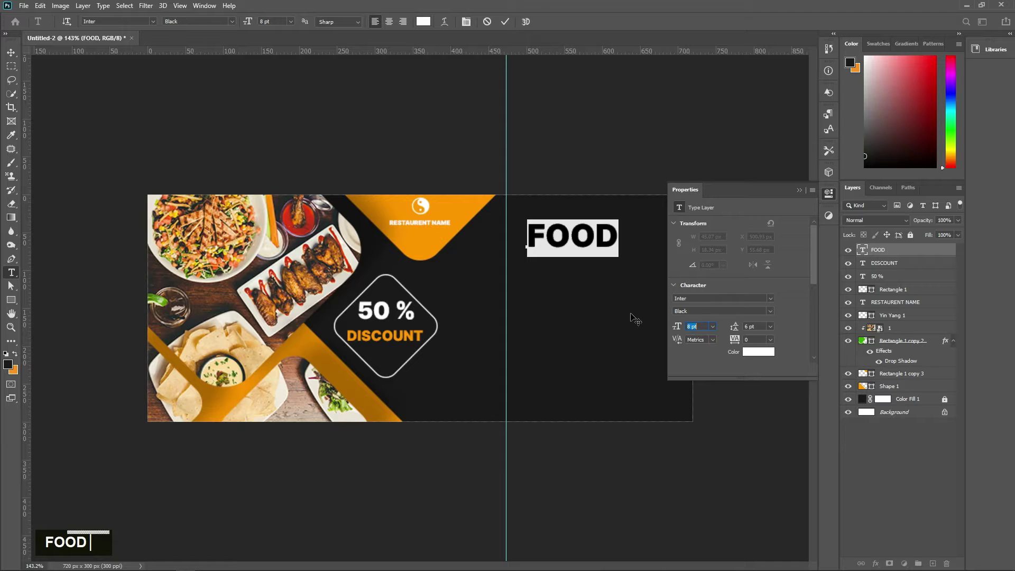
key("Return")
left_click(797, 189)
left_click(504, 22)
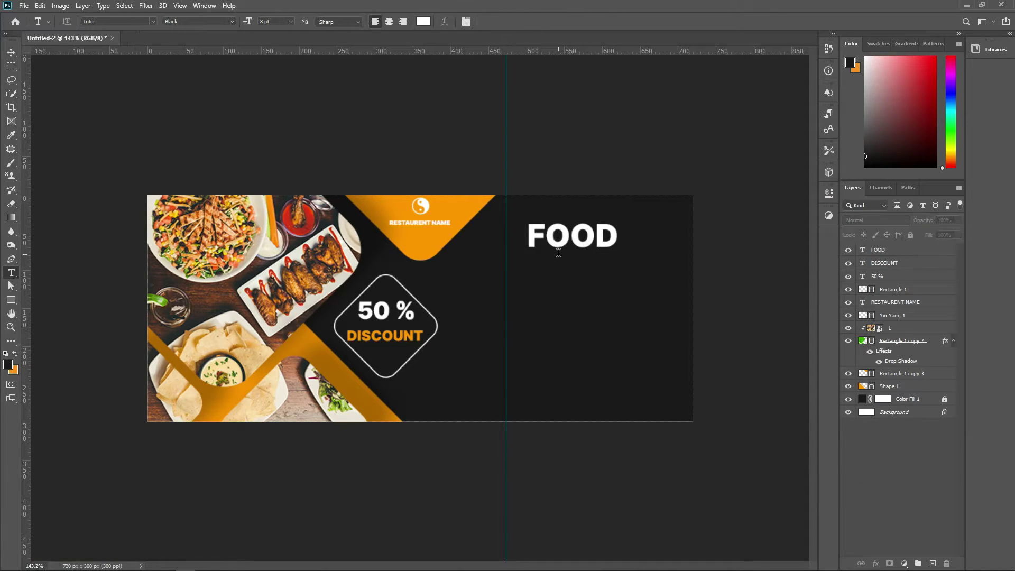
- Align "FOOD" to the vertical guide and add a copy directly below it reading "RESTAURENT"
left_click(12, 52)
left_click_drag(561, 244, 532, 256)
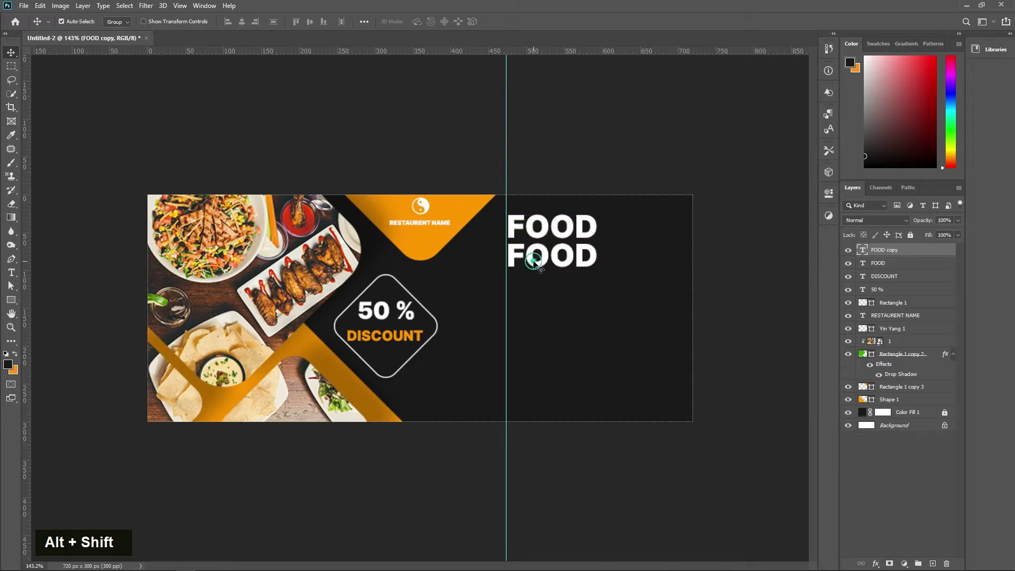
double_click(533, 259)
type("re")
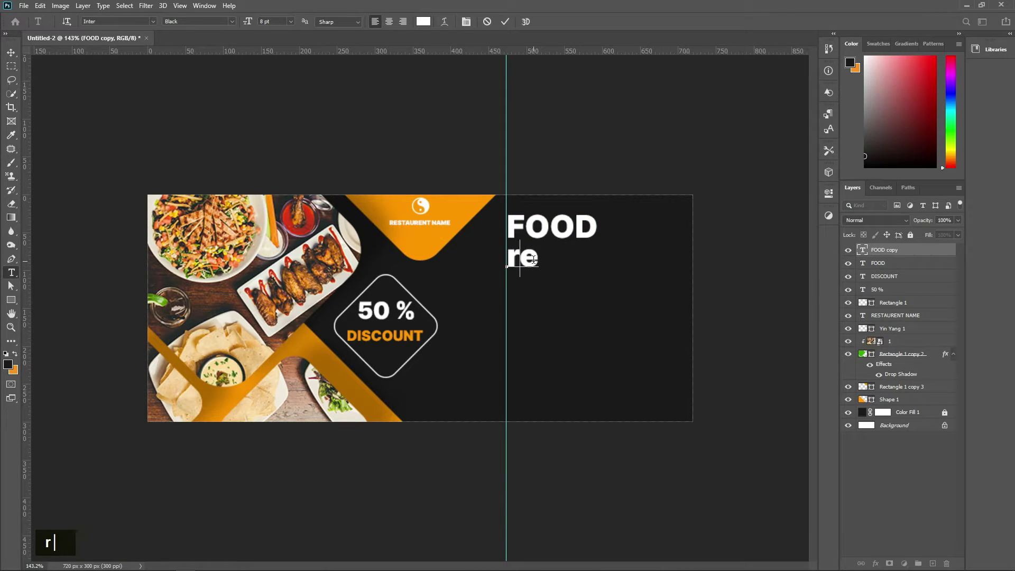
key("BackSpace")
key("BackSpace")
type("RESTAU")
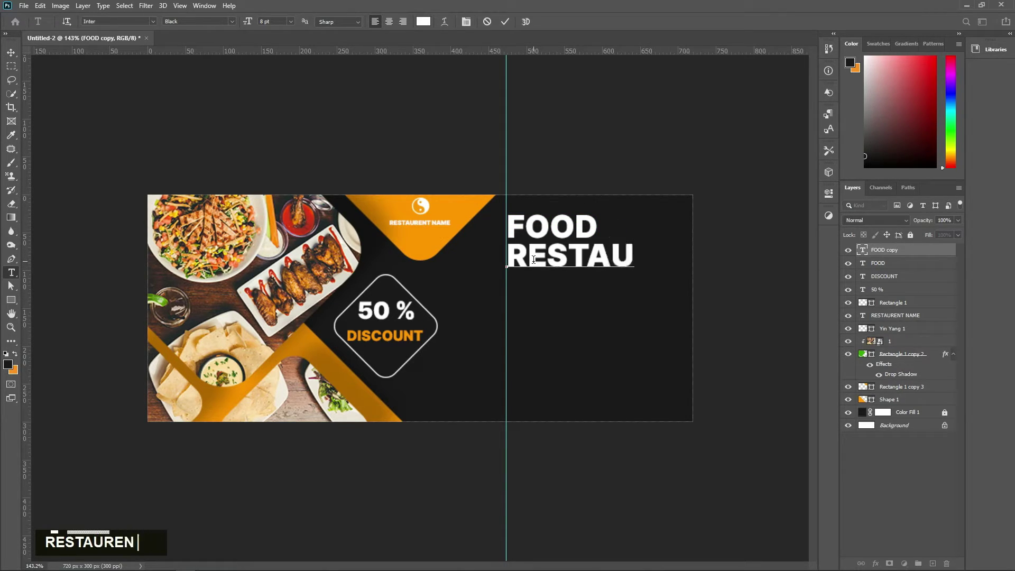
type("RENT")
left_click(504, 21)
key("v")
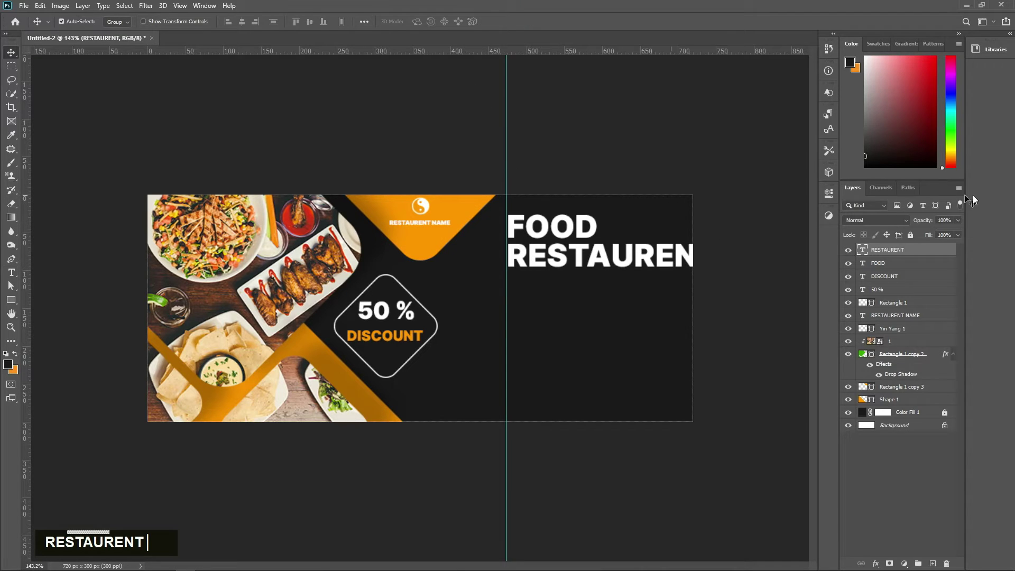
- Set the "RESTAURENT" text below "FOOD" to 5 pt with a tracking of 180
double_click(863, 250)
left_click(828, 193)
mouse_move(664, 326)
left_mouse_down()
mouse_move(654, 327)
mouse_move(668, 328)
left_mouse_up()
key("Down")
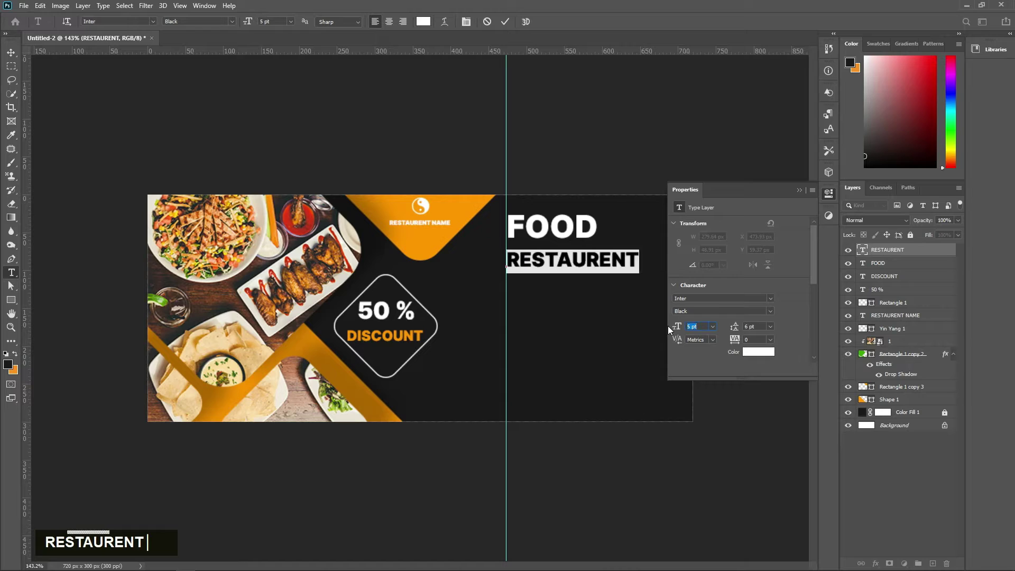
key("Up")
key("Up")
key("Up")
key("Up")
key("Up")
key("Up")
key("Up")
key("Up")
key("Up")
key("Up")
key("Up")
key("Up")
key("Up")
key("Up")
key("Up")
key("Up")
key("Up")
key("Up")
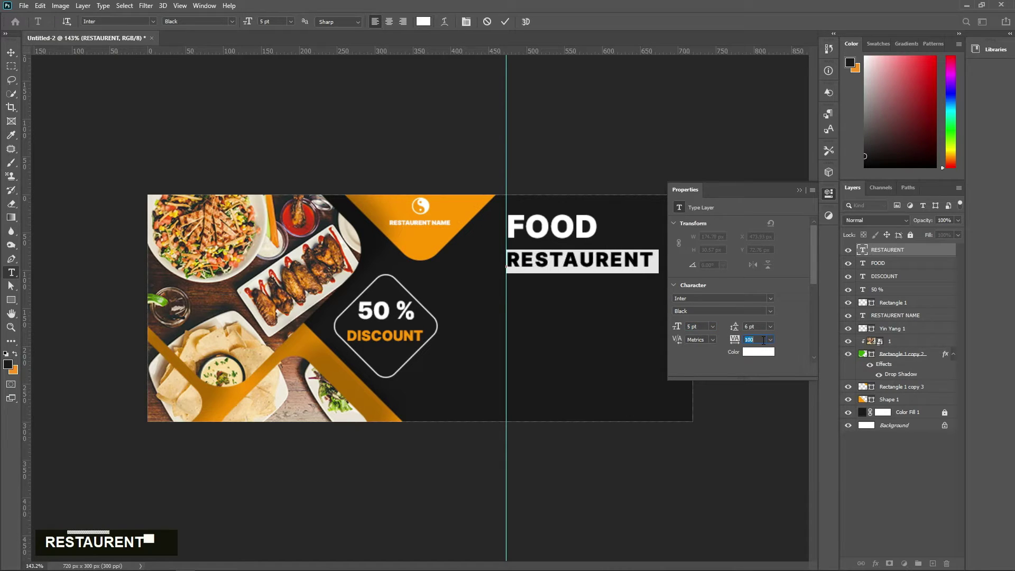
key("Return")
- Colour "RESTAURENT" orange by sampling the orange diamond at the banner's upper edge, and commit the text edit
left_click(758, 353)
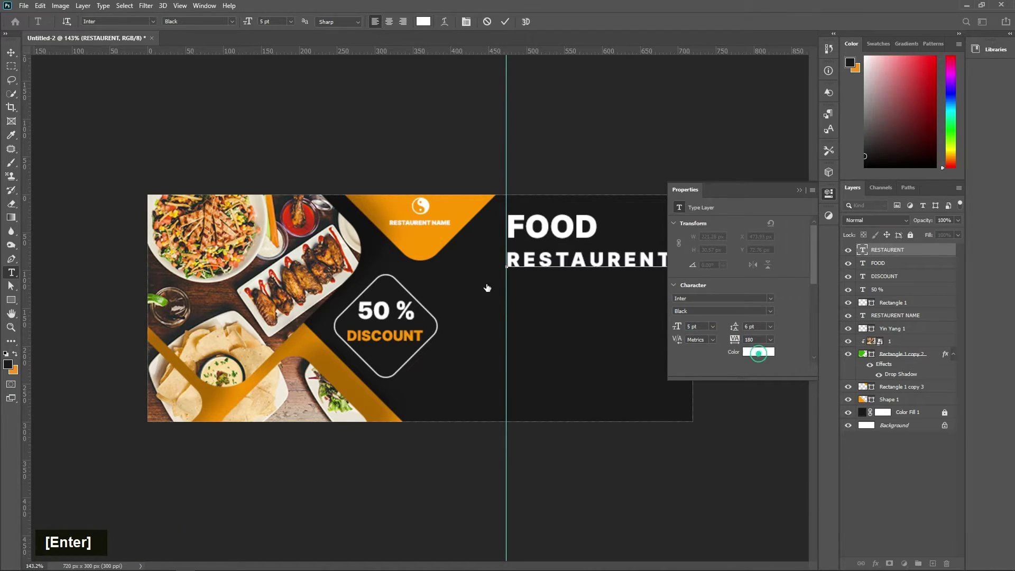
left_click(457, 220)
left_click(654, 366)
left_click(799, 190)
left_click(914, 428)
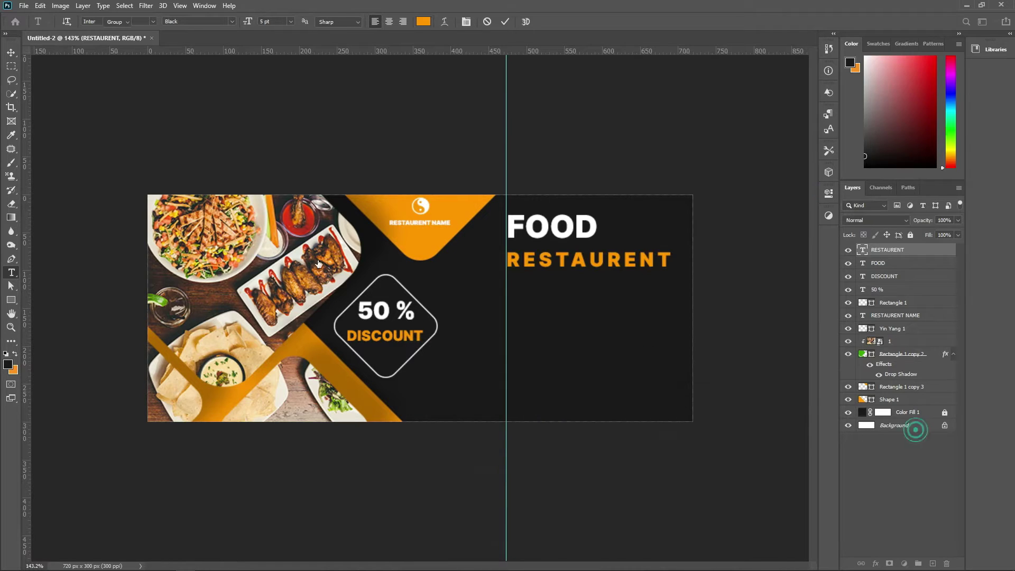
- Draw a paragraph text box about 233 x 47 px below "RESTAURENT", starting at the guide and filled with Lorem ipsum placeholder text
key("v")
scroll(523, 294, "up", 1)
scroll(523, 295, "up", 1)
left_click(565, 250)
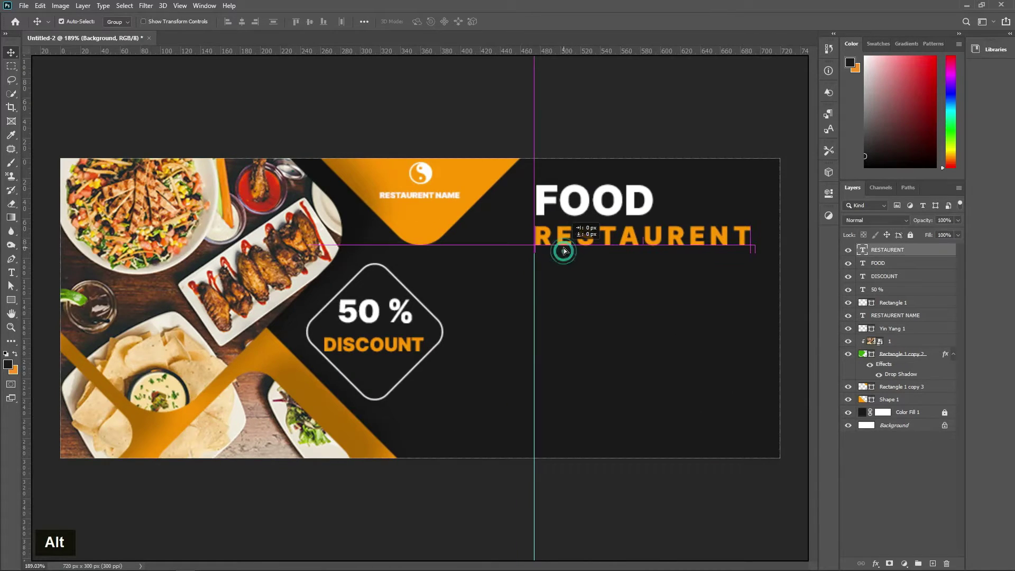
key("t")
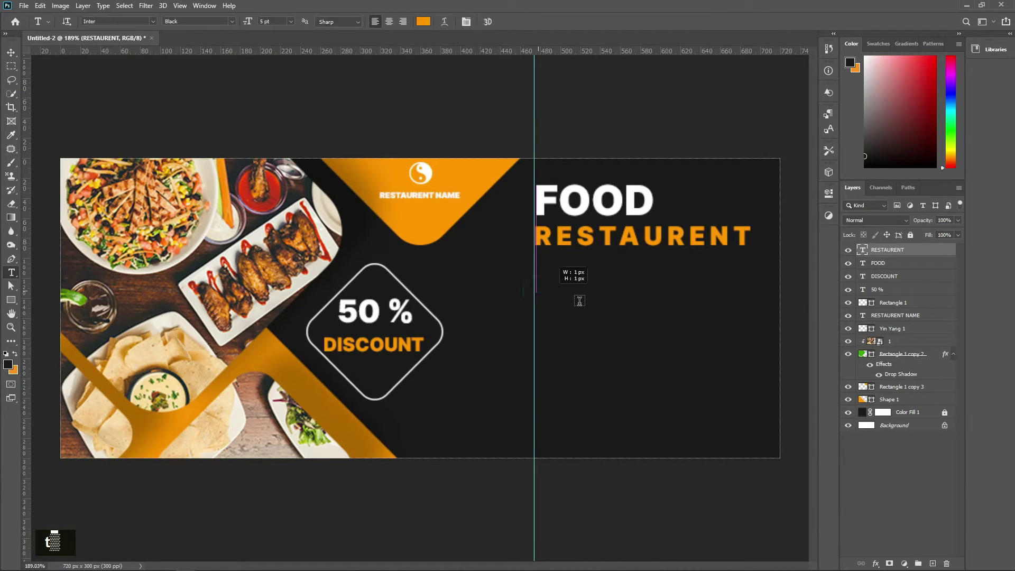
left_click_drag(536, 290, 768, 337)
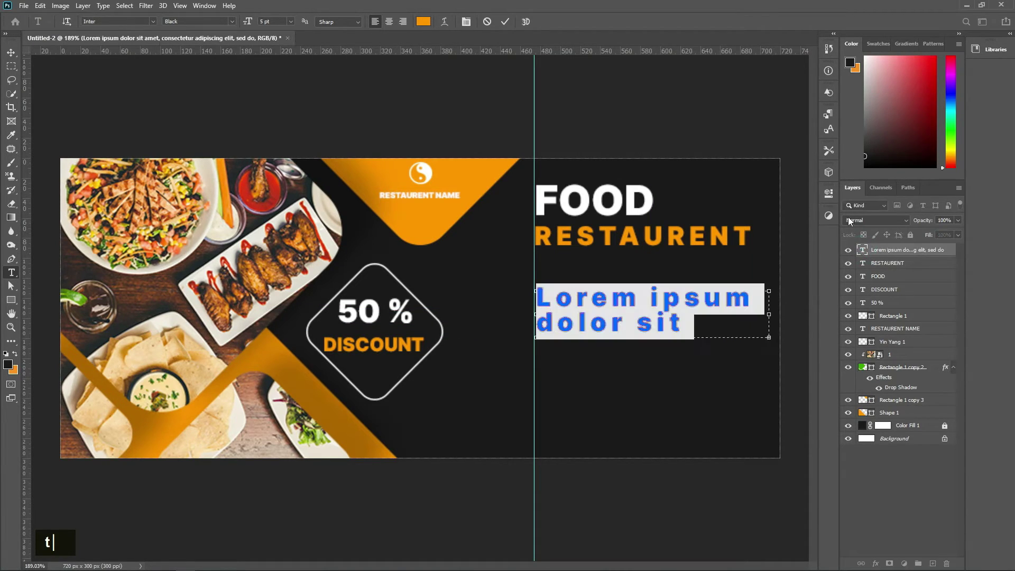
- Set the Lorem ipsum paragraph's tracking to 0 and its text size to 2 pt
left_click(828, 193)
type("0")
key("Return")
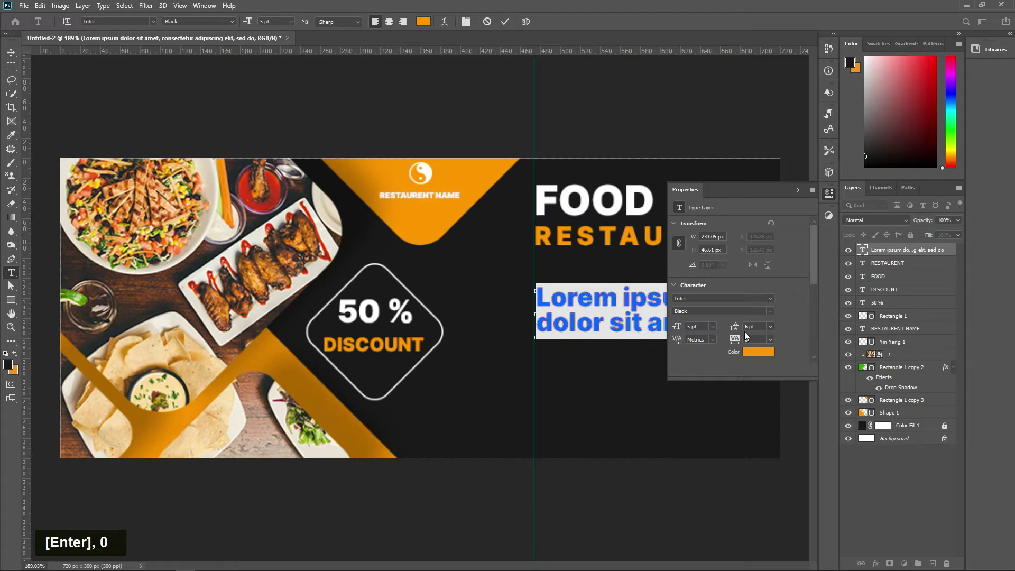
key("Down")
key("Down")
key("Down")
key("Down")
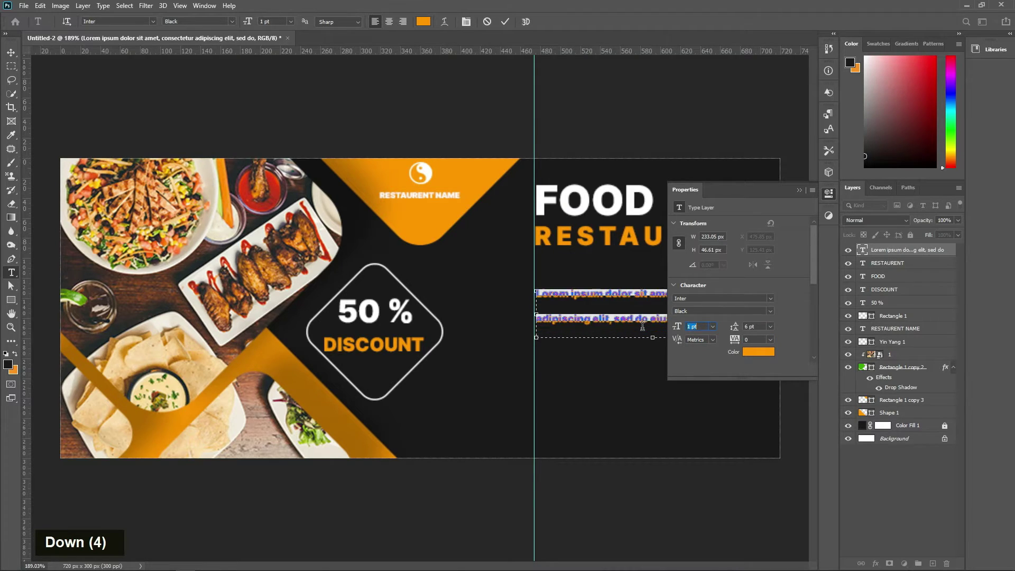
key("Up")
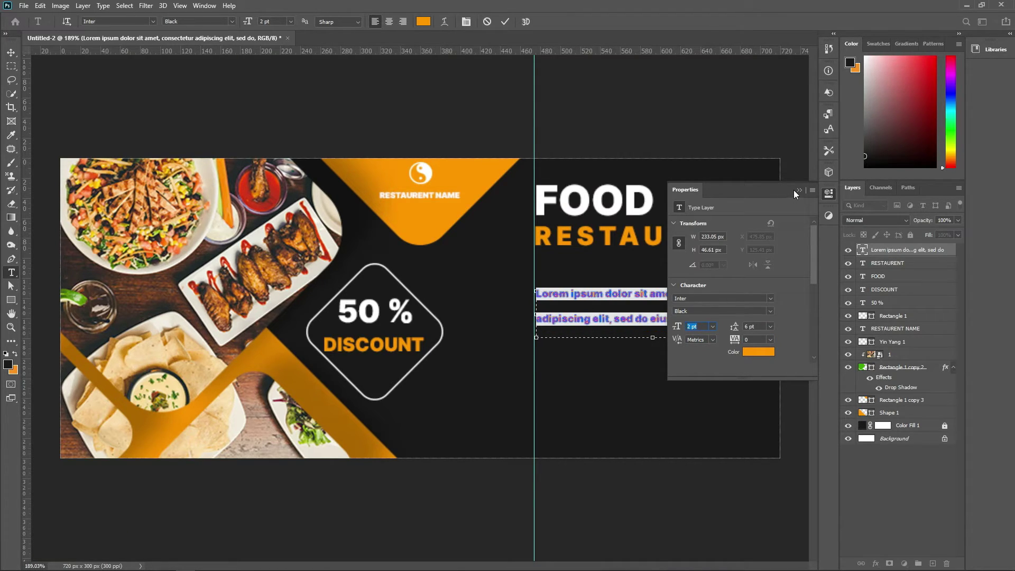
- Switch the Lorem ipsum paragraph to the Regular font style and set its leading to 3 pt
left_click(769, 310)
key("Return")
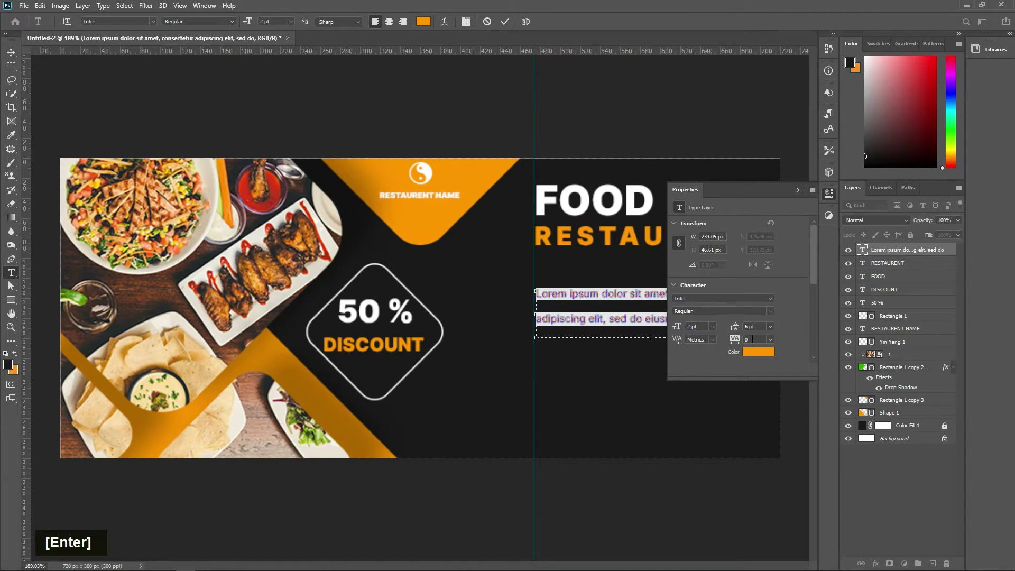
key("Down")
key("Down")
key("Down")
key("Down")
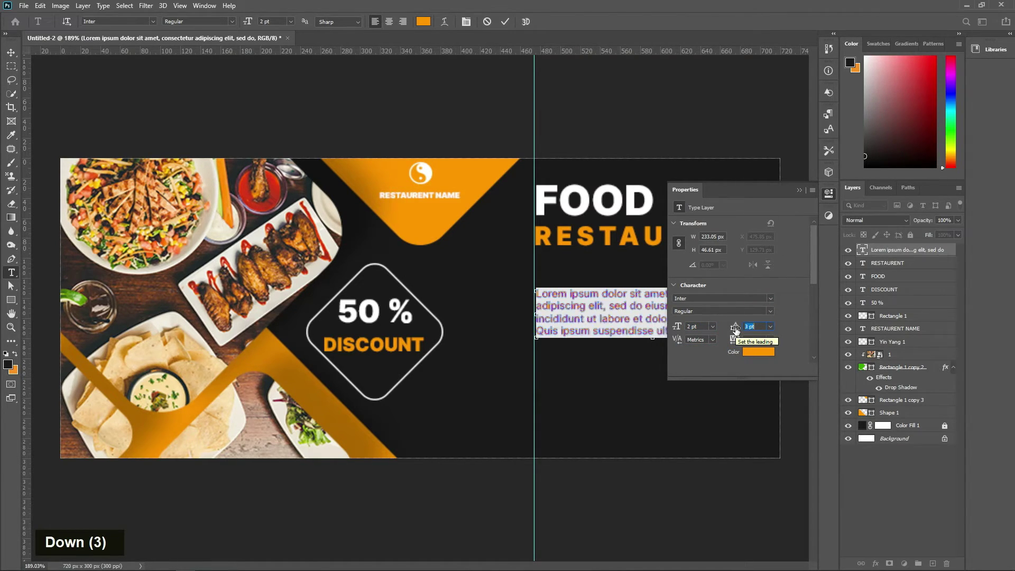
key("Up")
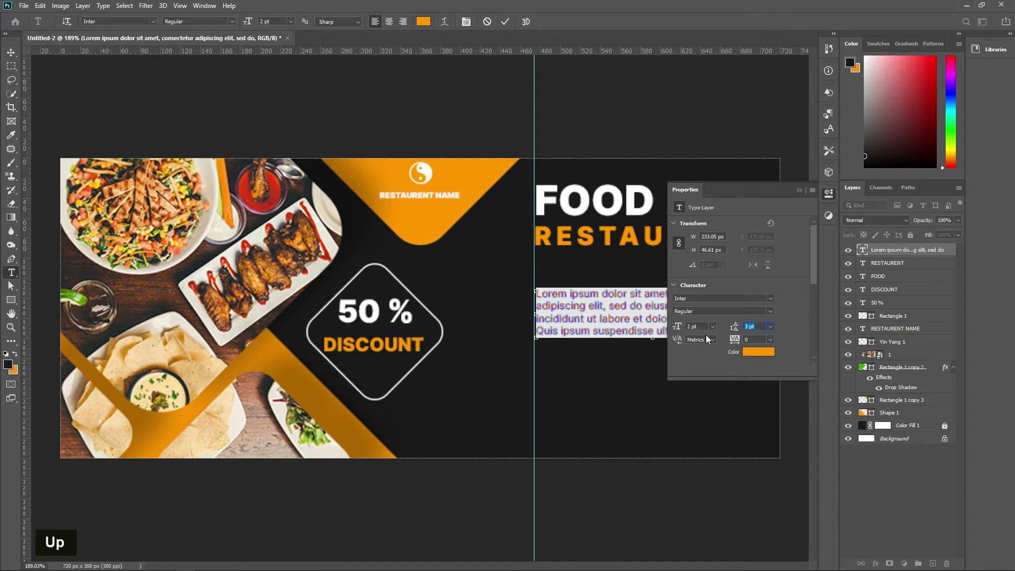
- Set the Lorem ipsum paragraph's text size to 1.5 pt and its leading to 2.5 pt
left_click(695, 326)
type("1.5")
key("Return")
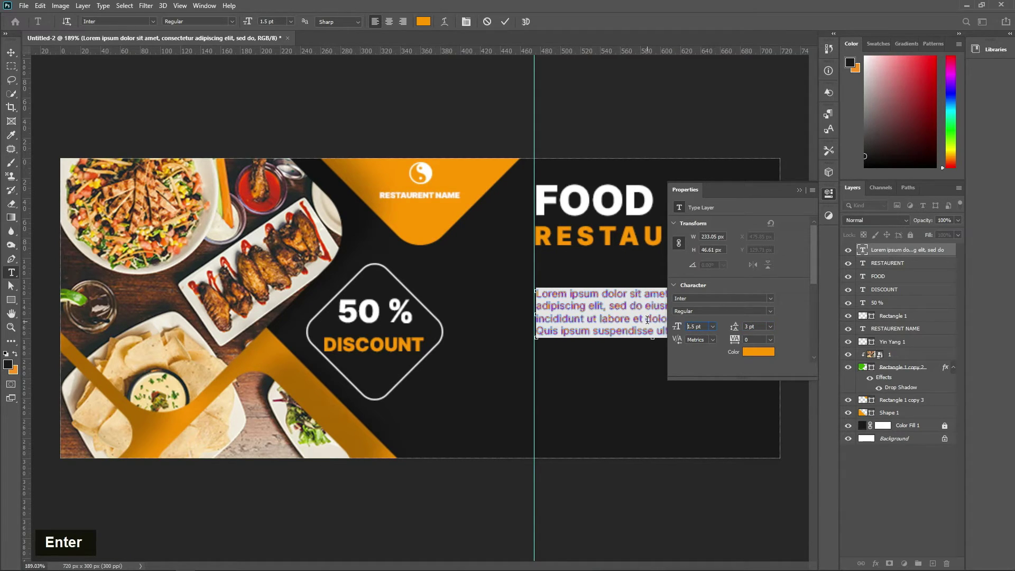
key("Down")
key("Up")
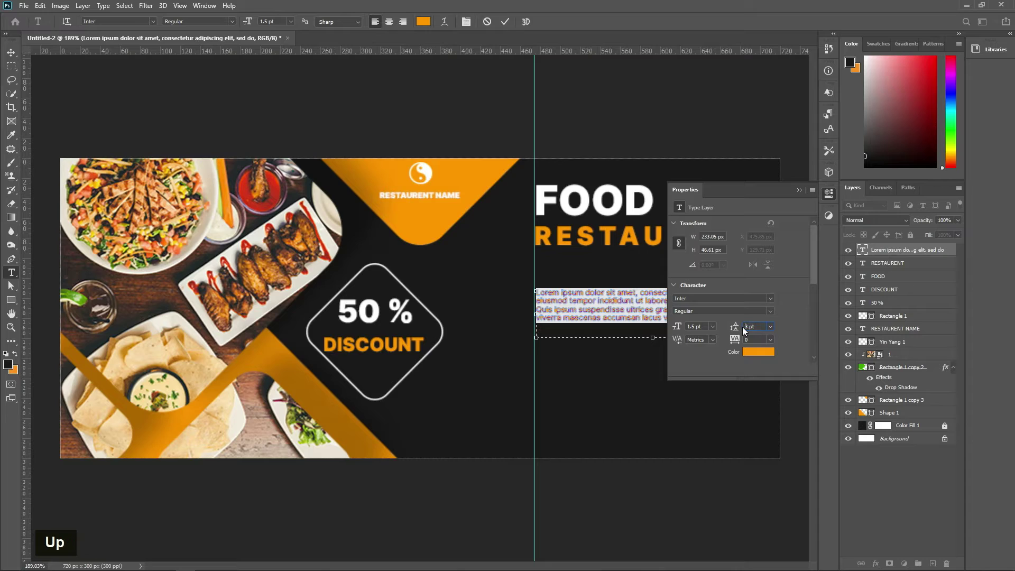
type("2.5")
key("Return")
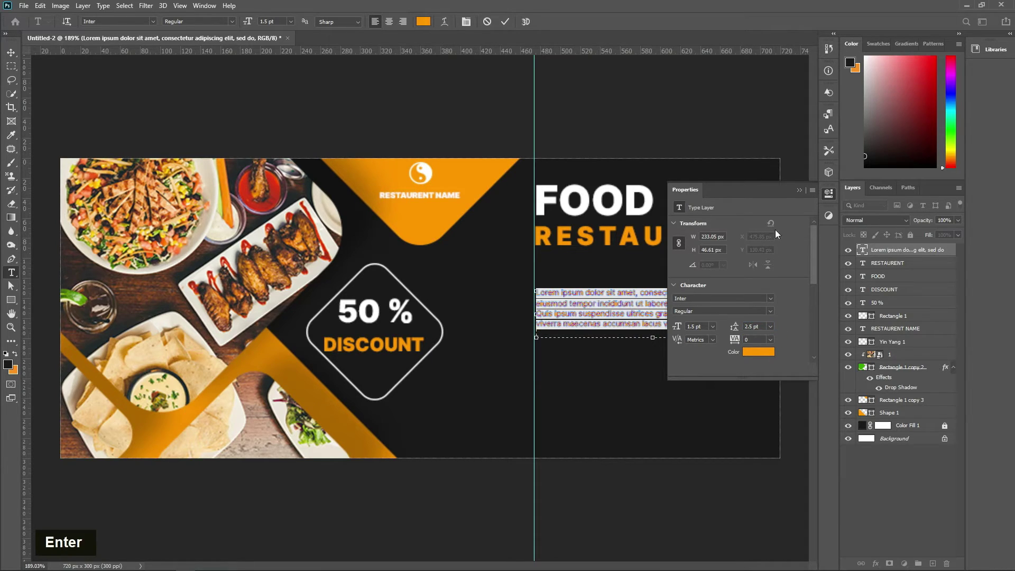
- Nudge the Lorem ipsum paragraph up slightly and change its text color to white
left_click(798, 188)
left_click(13, 56)
left_click_drag(633, 320, 631, 313)
left_click(828, 193)
left_click(759, 351)
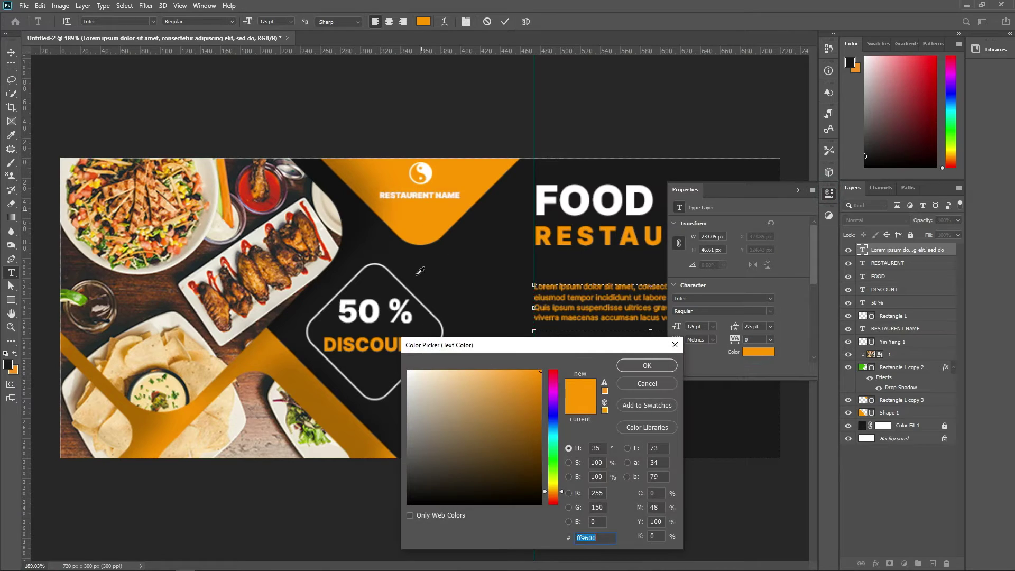
left_click(411, 366)
left_click(648, 363)
- Delete the end of the Lorem ipsum paragraph so it stops at "Quis ipsum suspendi", and commit the text
left_click_drag(611, 310, 718, 334)
key("BackSpace")
left_click(799, 189)
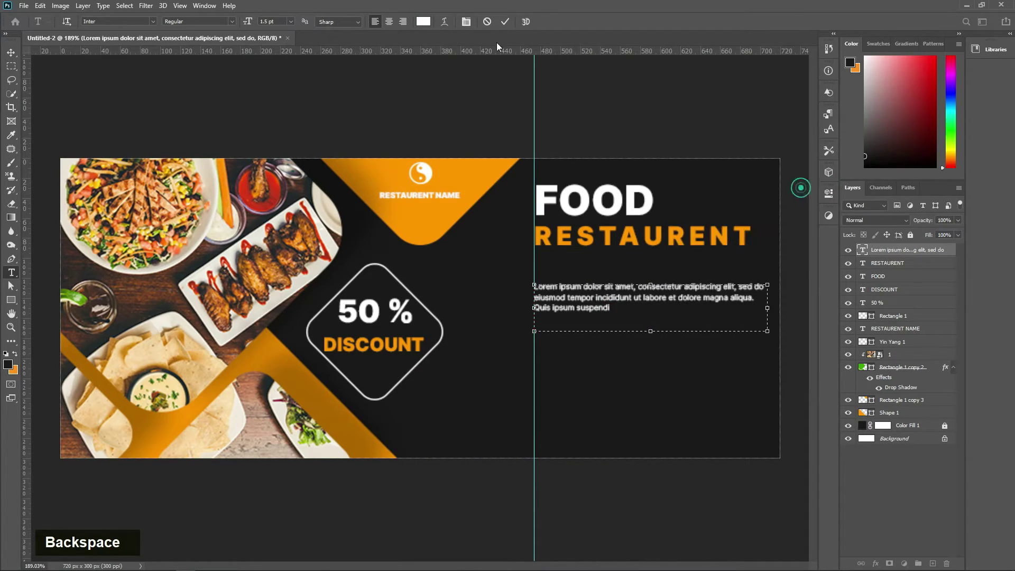
left_click(505, 23)
key("v")
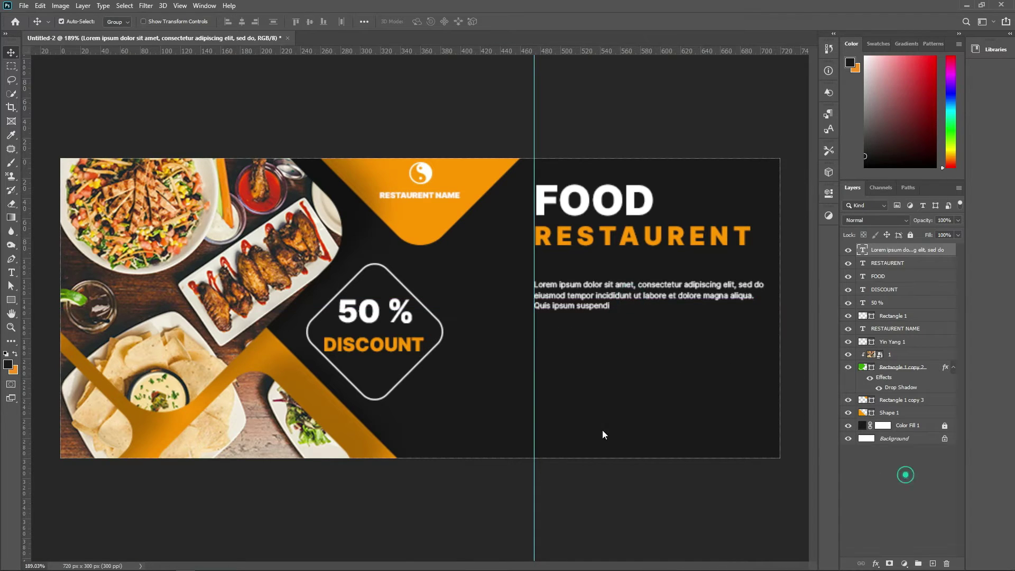
- Draw a rectangle about 70 x 20 px below the paragraph, starting at the guide, with the orange fill f8931f
scroll(601, 430, "down", 2)
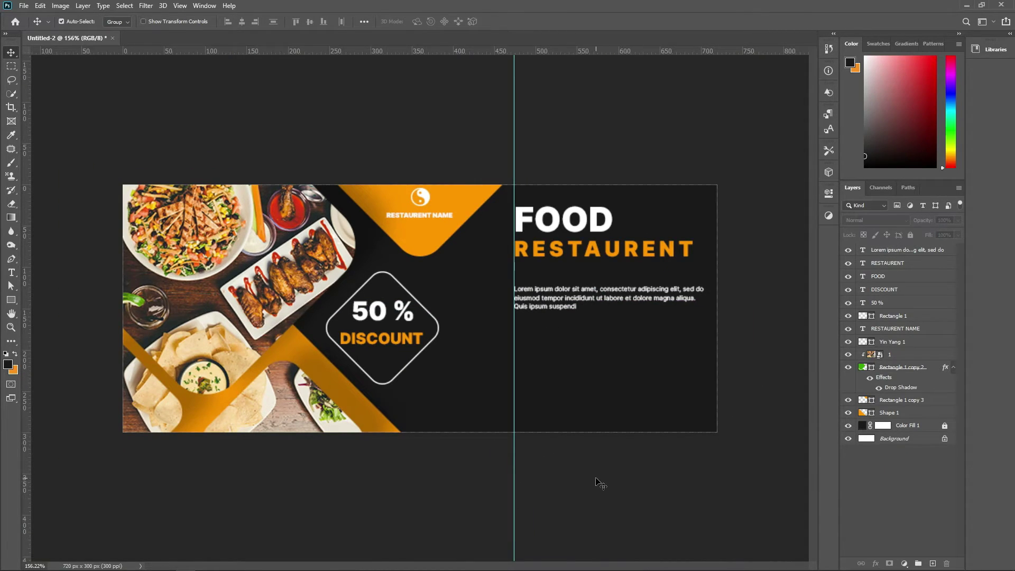
key("F10")
left_click_drag(514, 356, 571, 372)
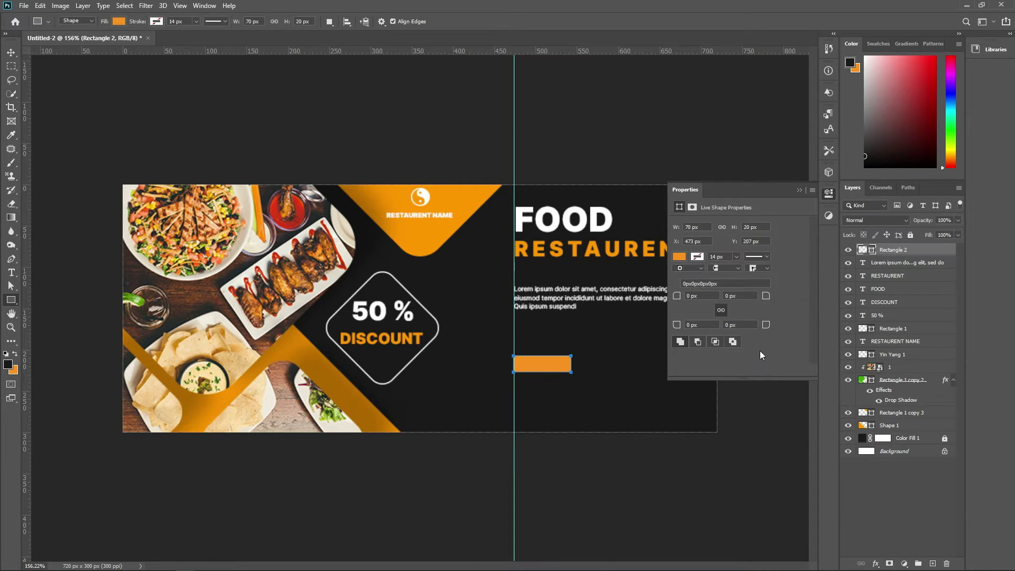
left_click(119, 21)
left_click(184, 42)
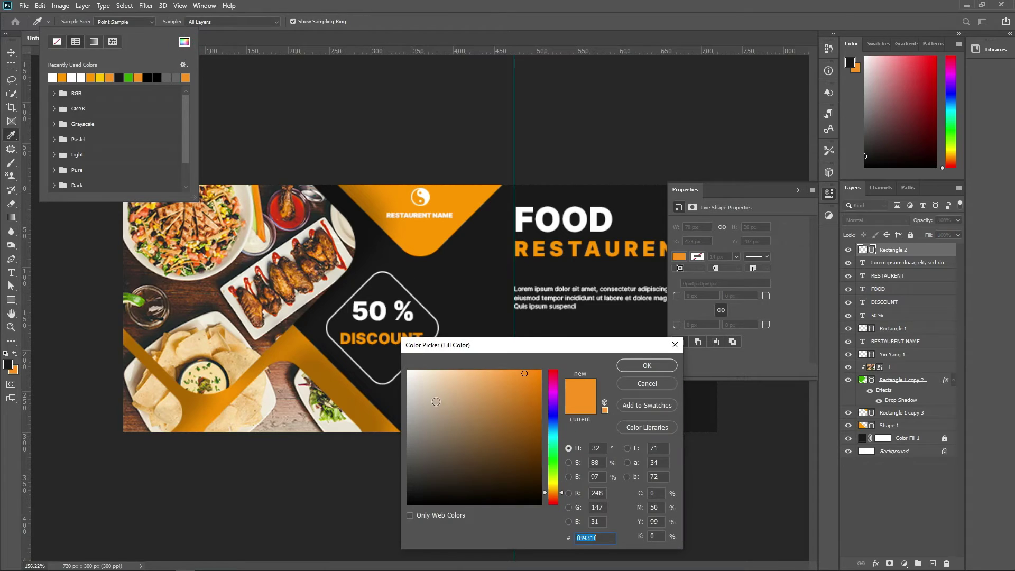
left_click(630, 368)
- Unlink the orange rectangle's corner radii and round only its top-left and bottom-right corners to 12 px
left_click(720, 310)
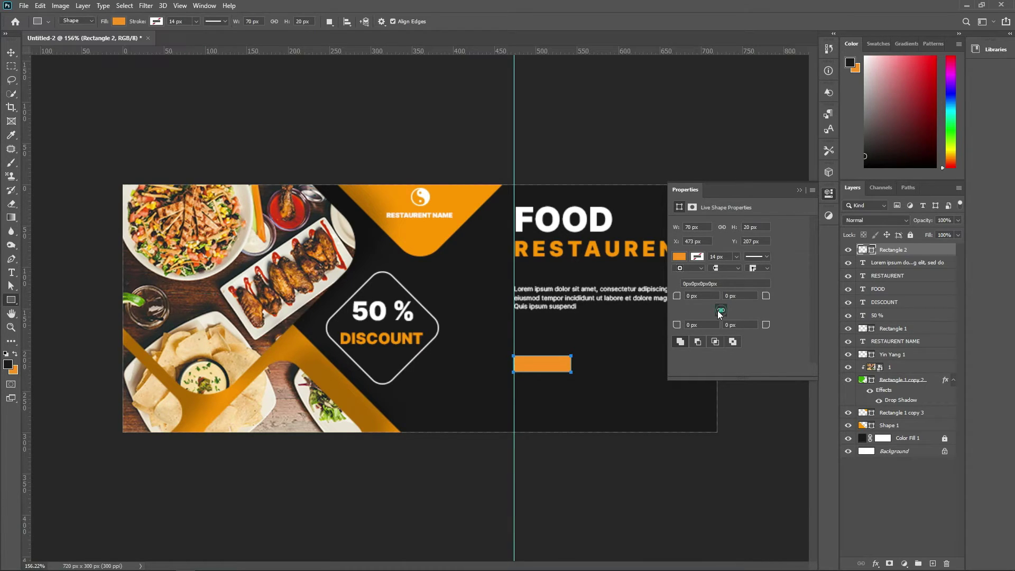
left_click_drag(678, 297, 678, 298)
key("ctrl+c")
left_click(736, 324)
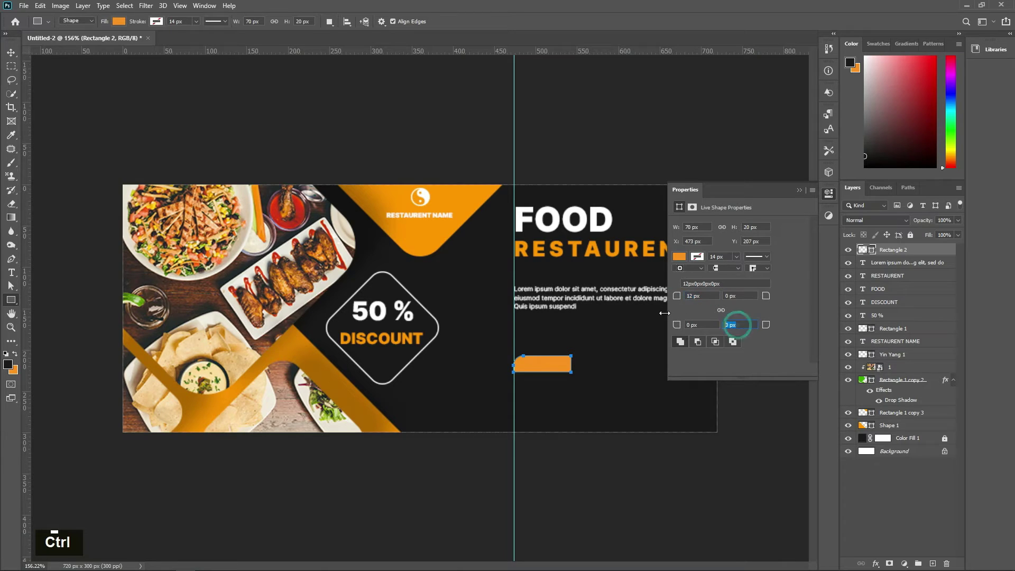
key("ctrl+v")
key("Return")
left_click(797, 190)
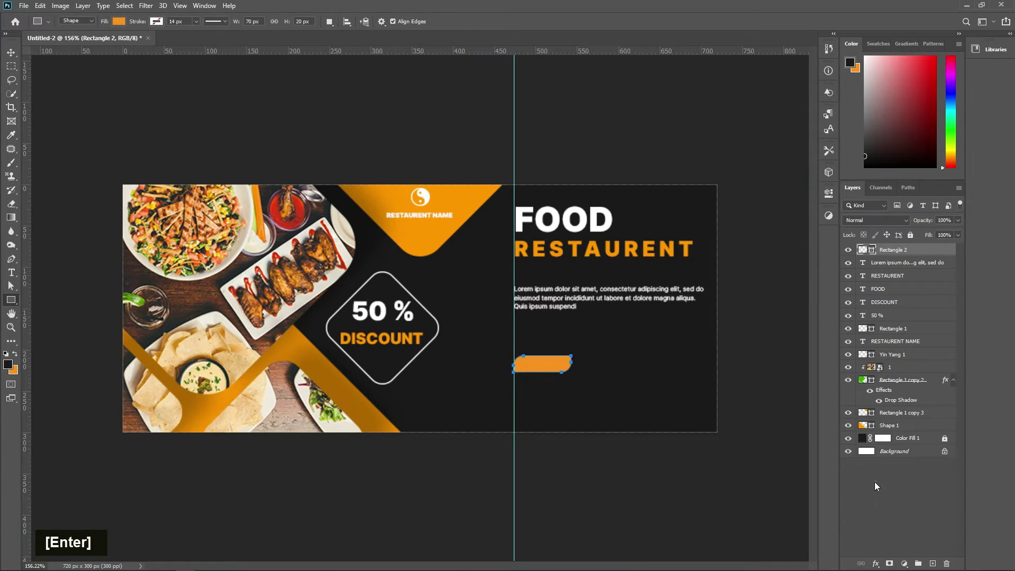
left_click(873, 481)
- Add the text "SHOP NOW" just below the orange rectangle
scroll(465, 420, "up", 3)
key("t")
left_click(653, 401)
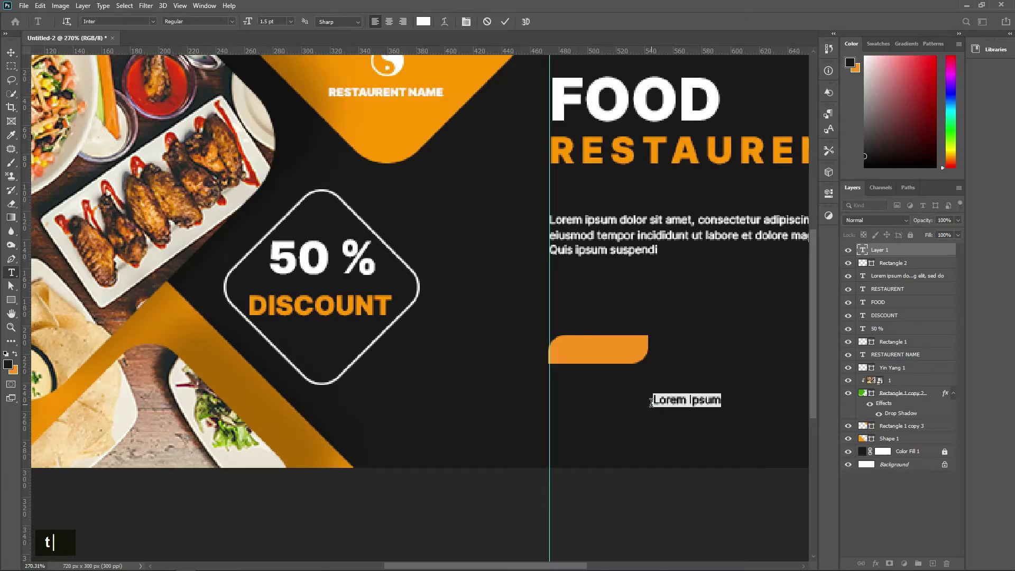
type("SHOP NOW")
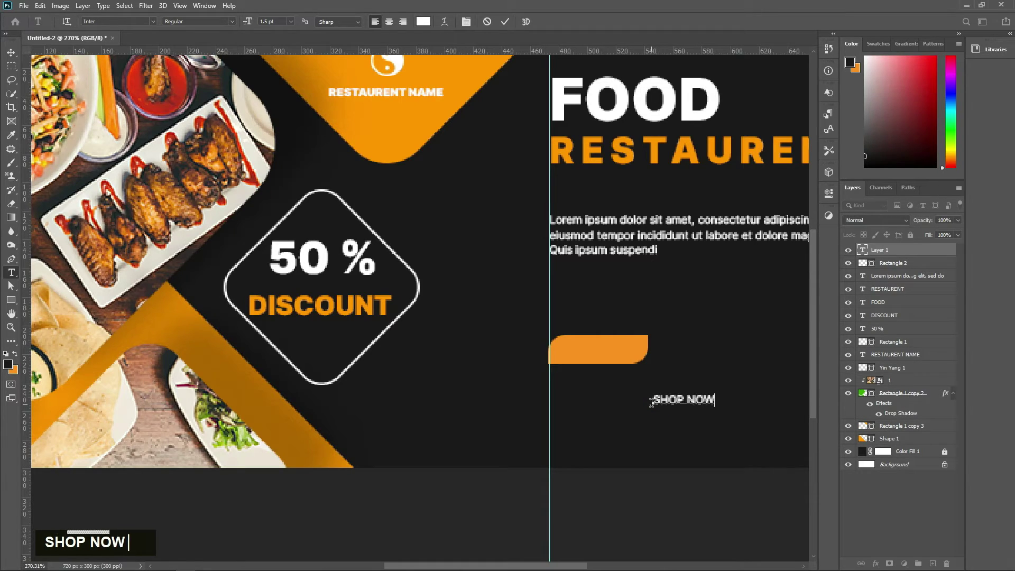
left_click(10, 53)
- Set the "SHOP NOW" text to the Black font style
double_click(863, 251)
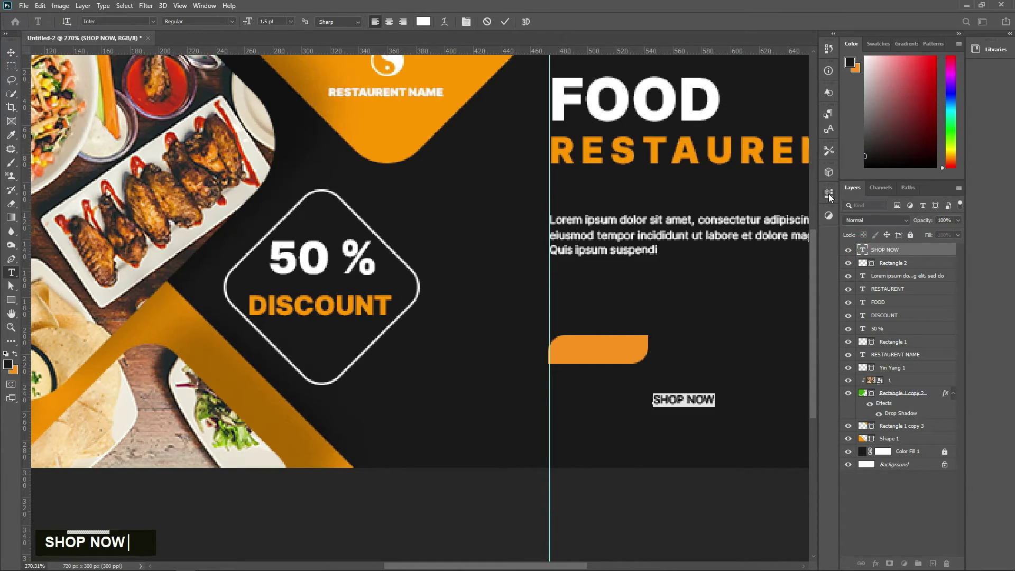
left_click(828, 193)
left_click(764, 309)
left_click(715, 392)
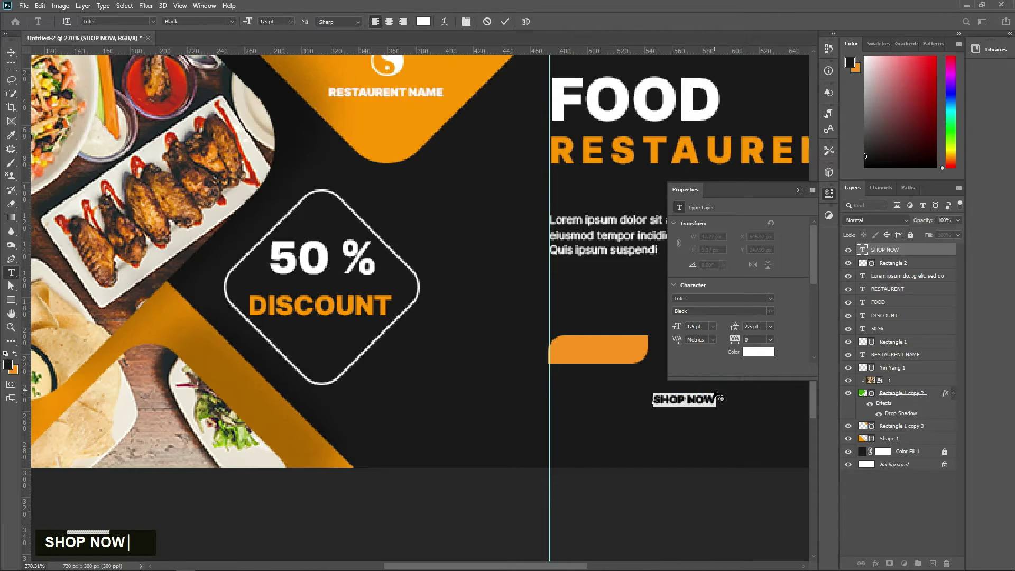
key("Return")
left_click(828, 193)
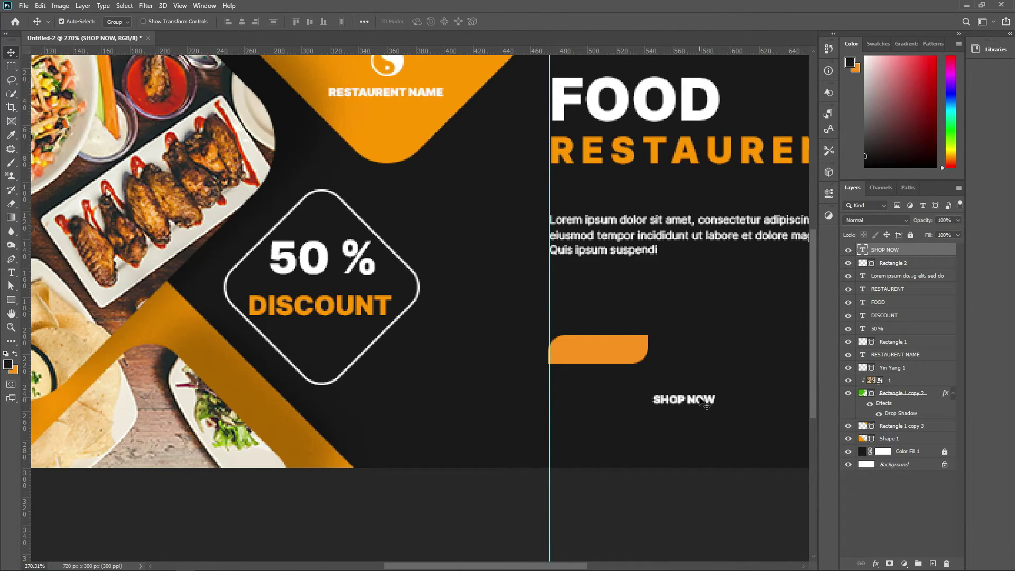
- Move "SHOP NOW" onto the orange rectangle and center it there horizontally and vertically
left_click_drag(700, 398, 608, 347)
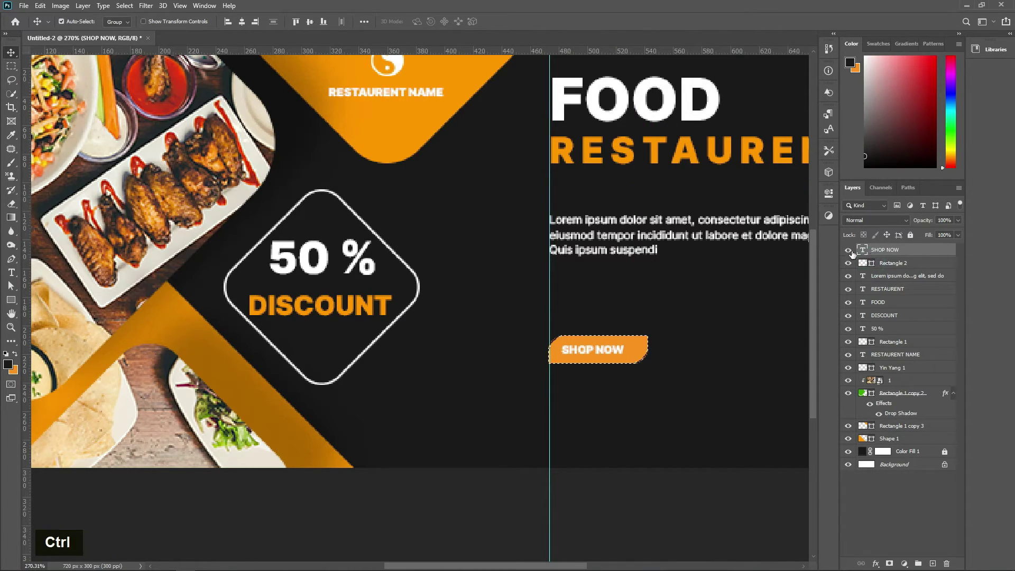
left_click(241, 22)
left_click(310, 21)
left_click(917, 505)
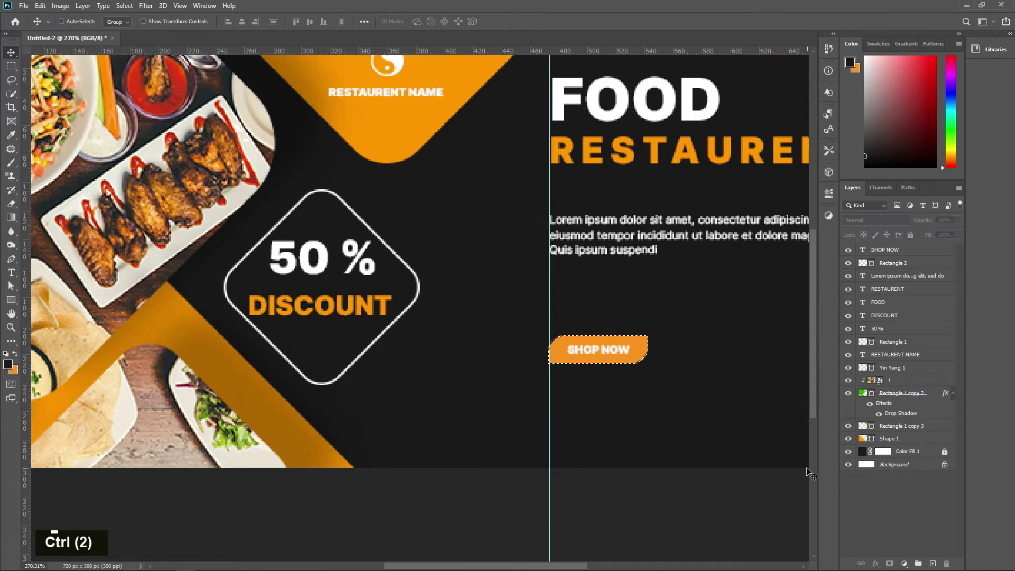
key("ctrl+d")
- Place the www and phone-call images as embedded icons, scaled down below the "SHOP NOW" button
left_click(26, 5)
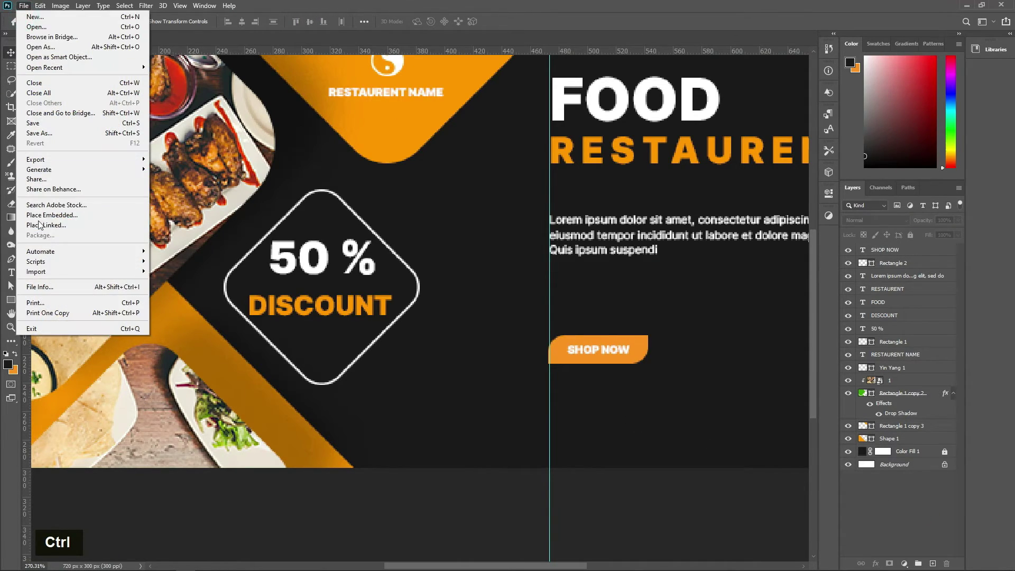
left_click(40, 221)
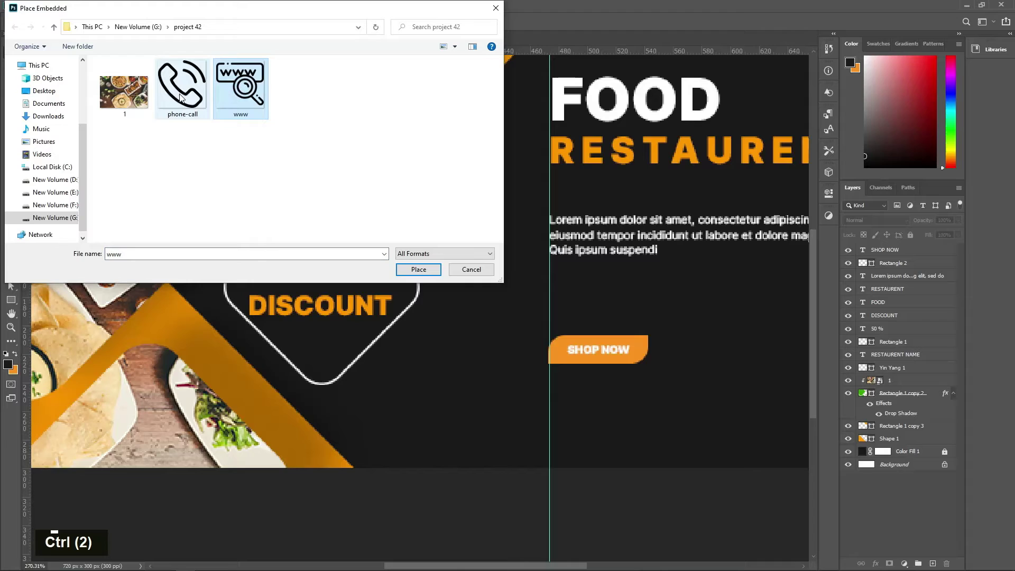
left_click(418, 269)
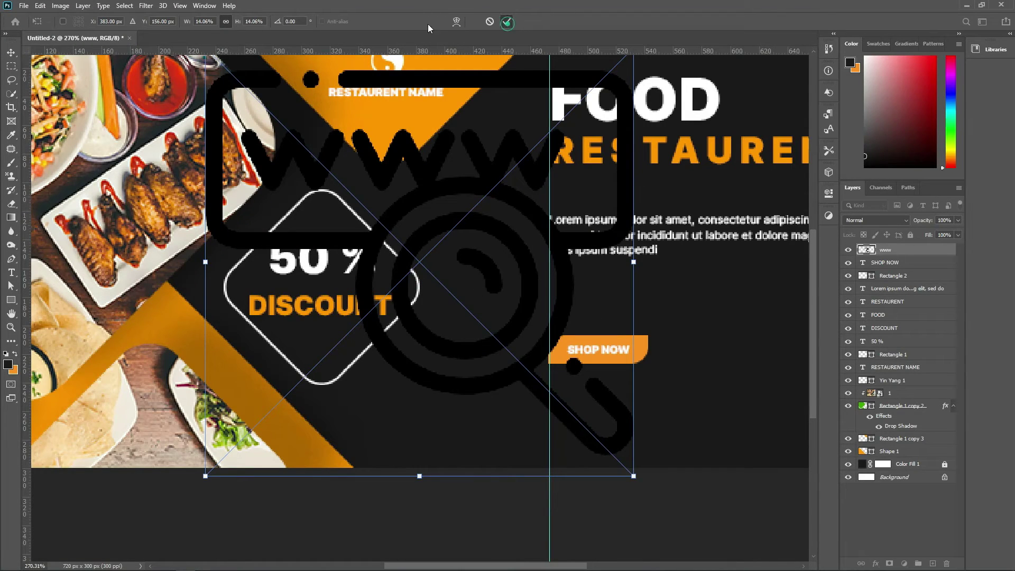
key("Return")
left_click(24, 5)
left_click(47, 211)
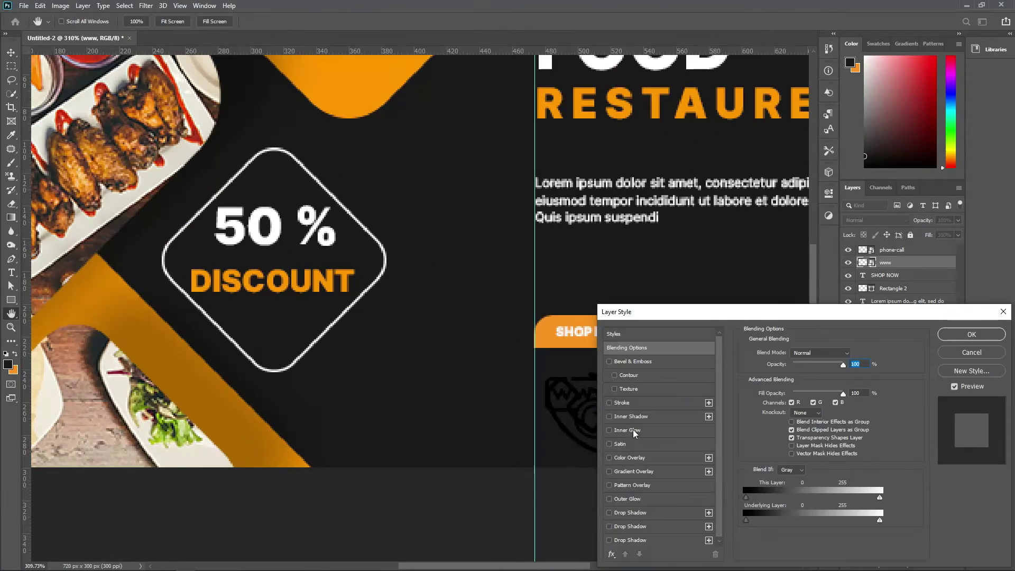
- Apply only a white Color Overlay to the www icon and to the phone-call icon
left_click(626, 457)
left_click(971, 334)
left_click(932, 251)
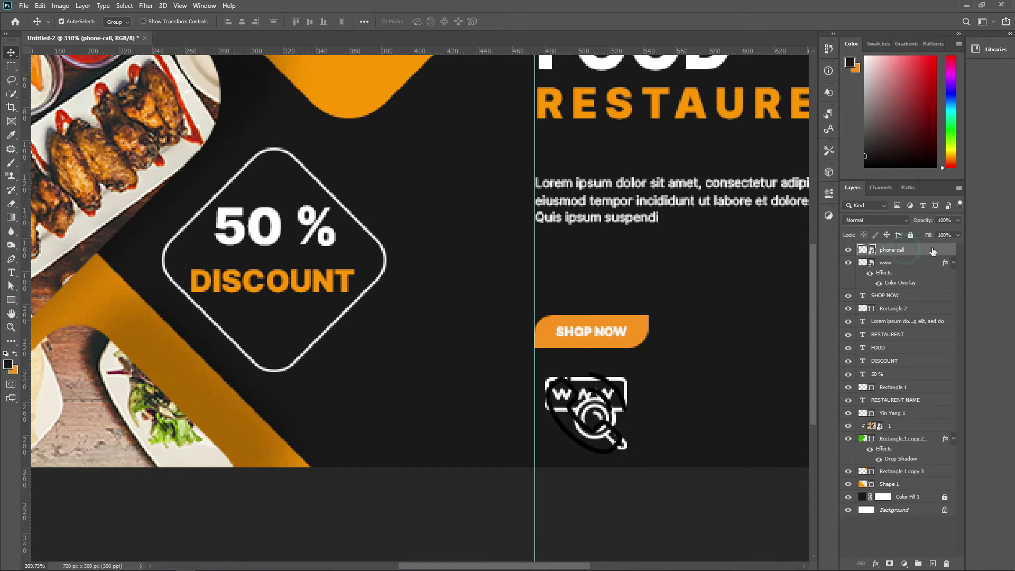
left_click(628, 512)
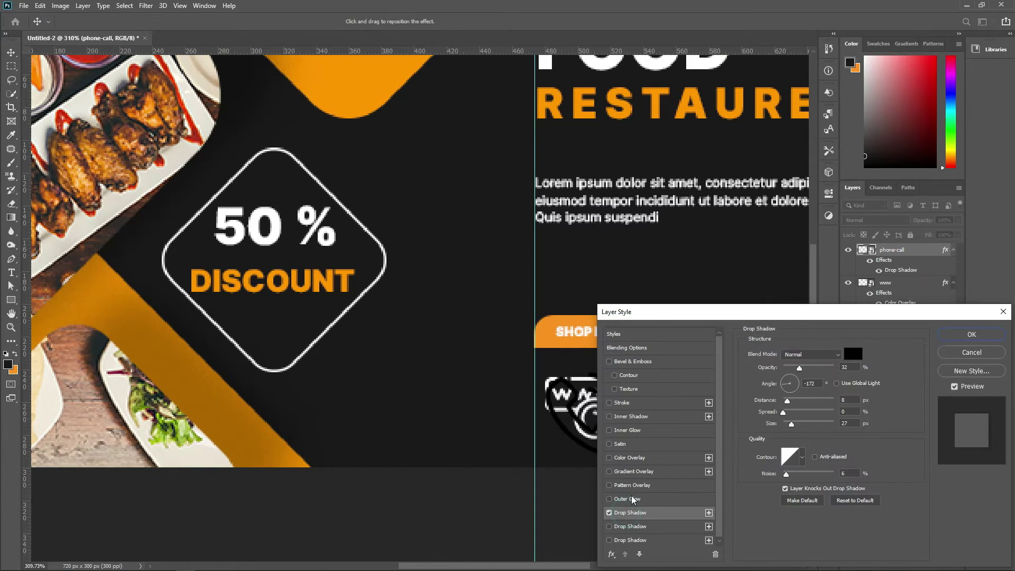
left_click(609, 511)
left_click(632, 457)
left_click(971, 334)
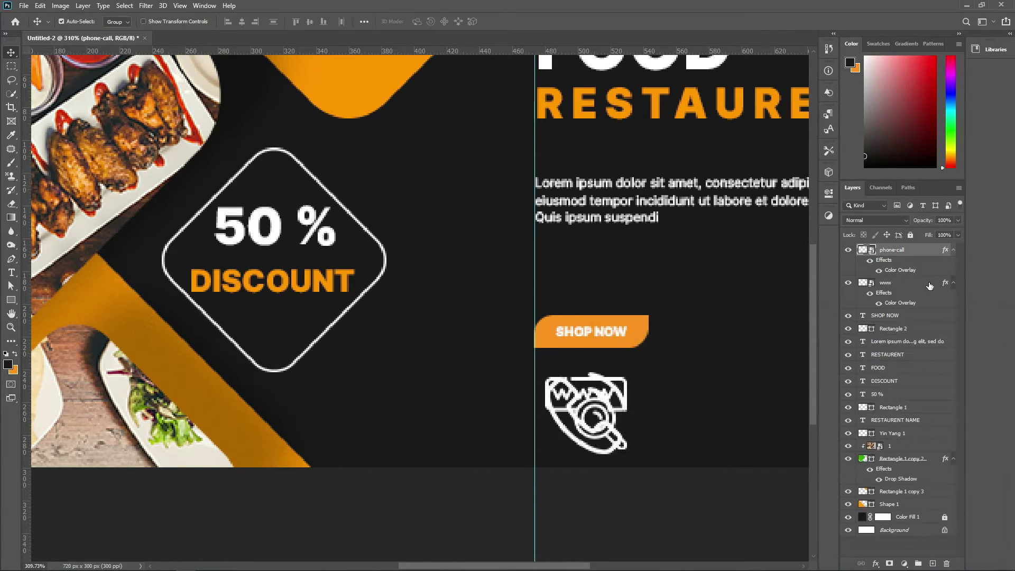
- Collapse both icons' effects lists and scale the phone-call and www icons down together
left_click(952, 251)
left_click(953, 263)
left_click(895, 263, "ctrl")
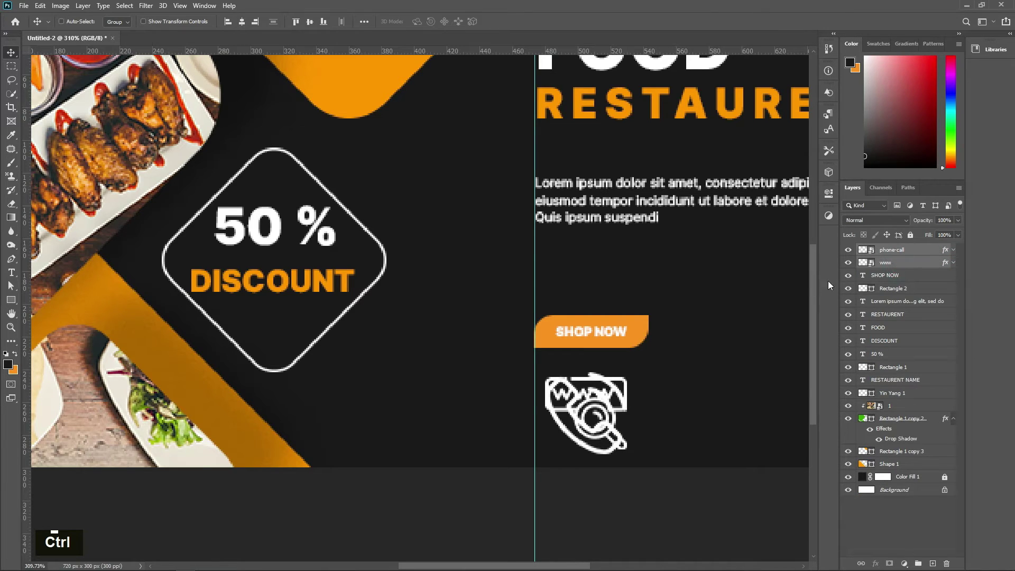
key("ctrl+t")
left_click_drag(586, 369, 585, 408)
key("Return")
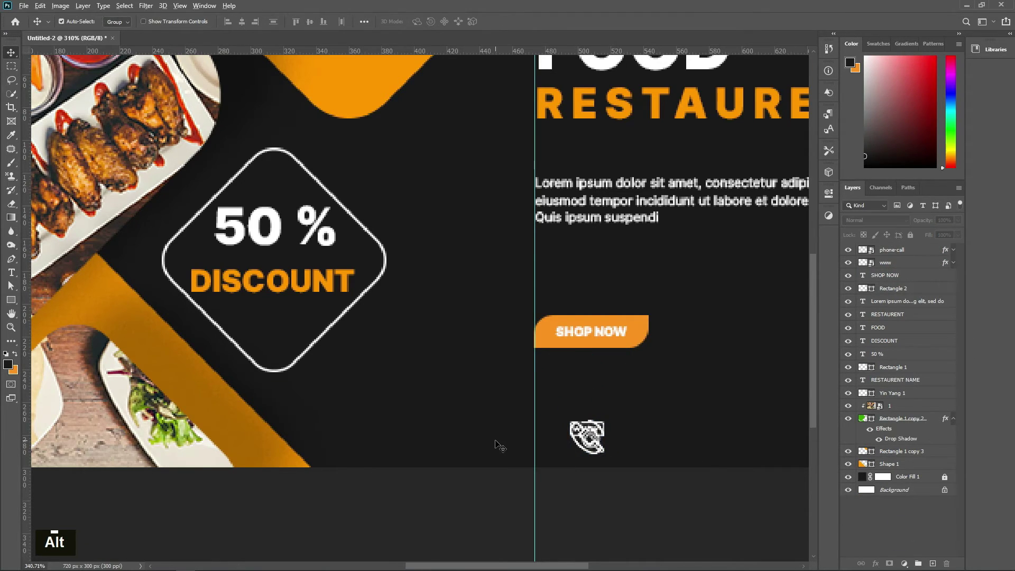
- Separate the two icons beside the guide, with the phone-call icon under the button and the www icon below it
scroll(499, 442, "up", 3)
scroll(658, 452, "down", 2)
left_click_drag(644, 429, 627, 401)
key("alt")
scroll(627, 402, "down", 4)
scroll(608, 423, "up", 3)
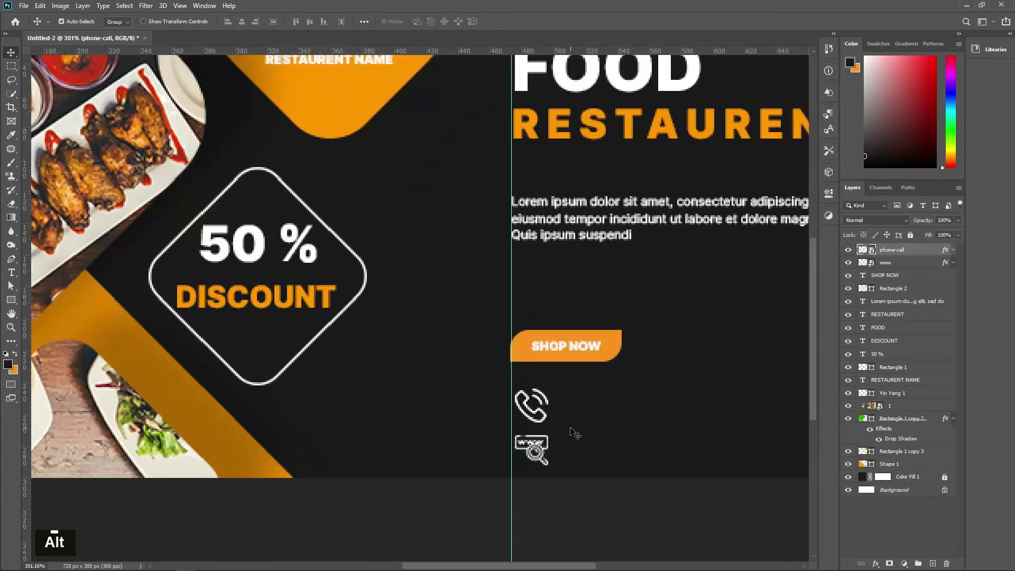
- Select the stacked phone-call and www icons and scale them down a little further together
left_click(910, 265, "ctrl")
key("ctrl+t")
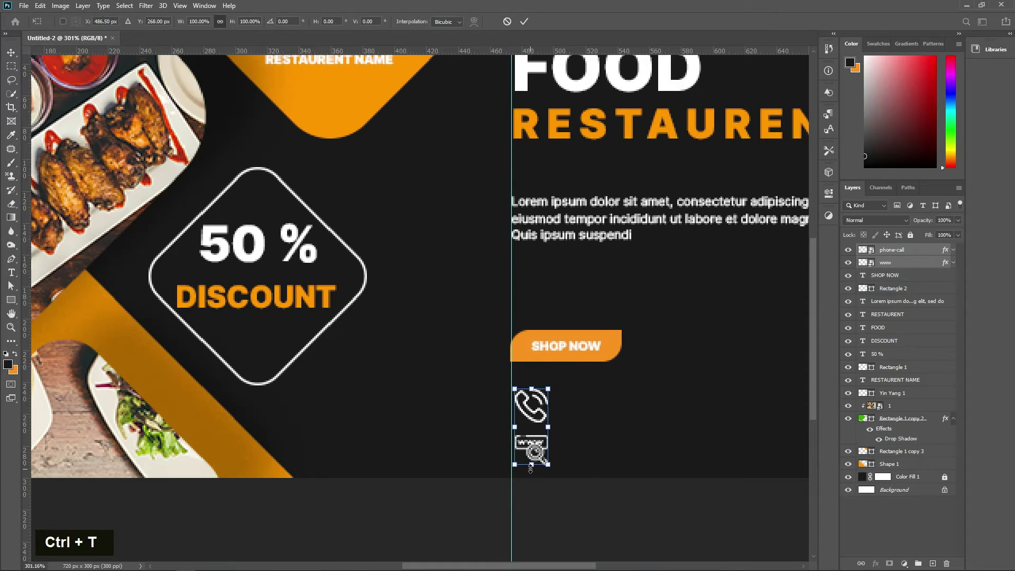
left_click_drag(531, 466, 535, 409)
key("Return")
left_click(879, 505)
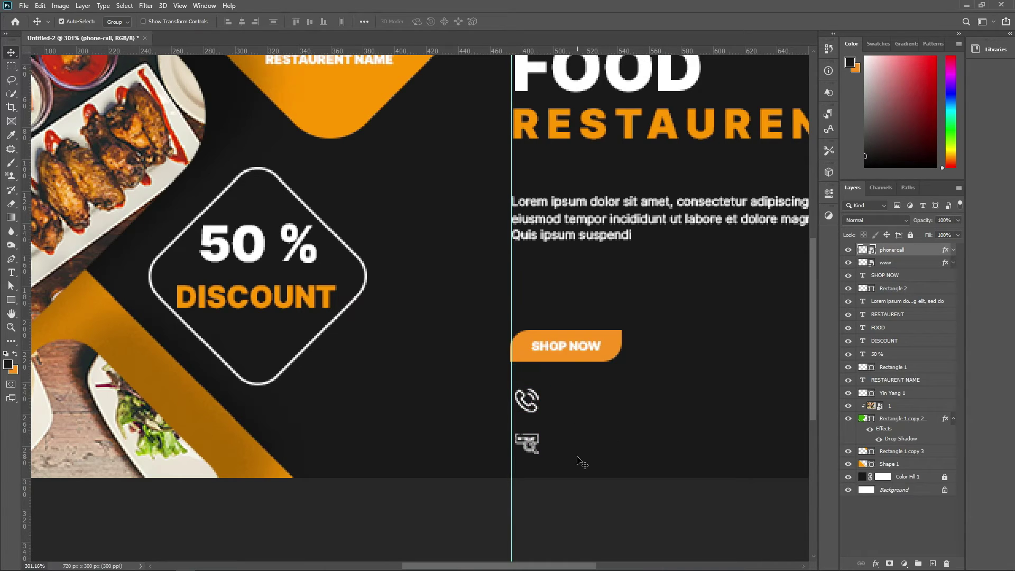
- Add an all-zero placeholder phone number in three digit groups beside the phone-call icon
key("t")
left_click(582, 401)
key("BackSpace")
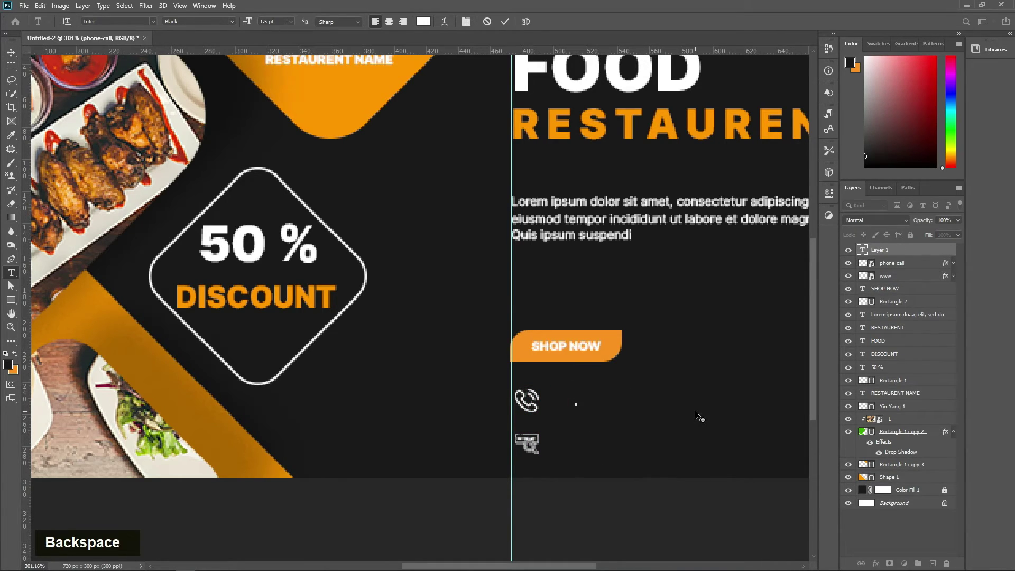
type("00 000 000")
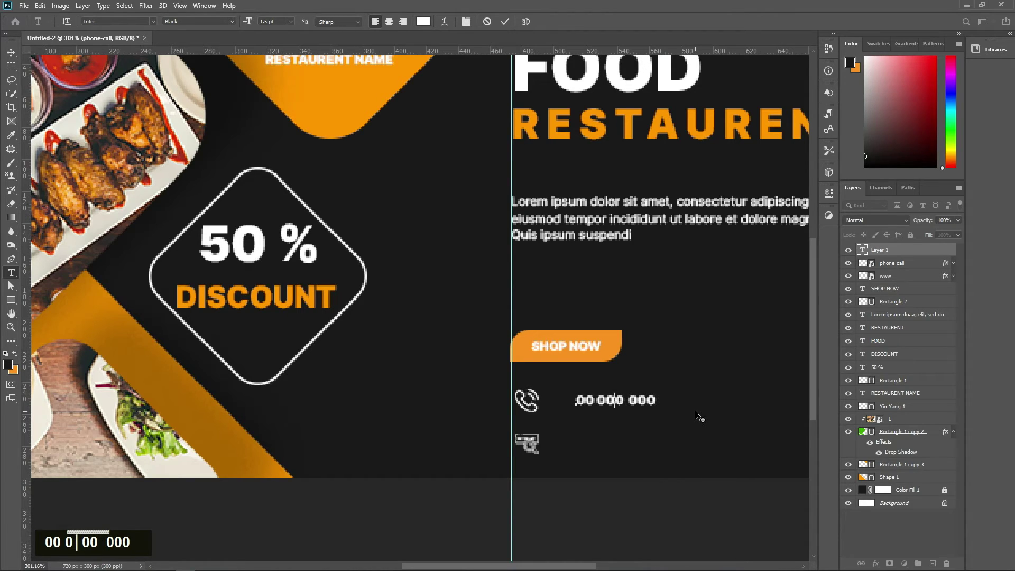
key("Left")
left_click(504, 22)
left_click(10, 52)
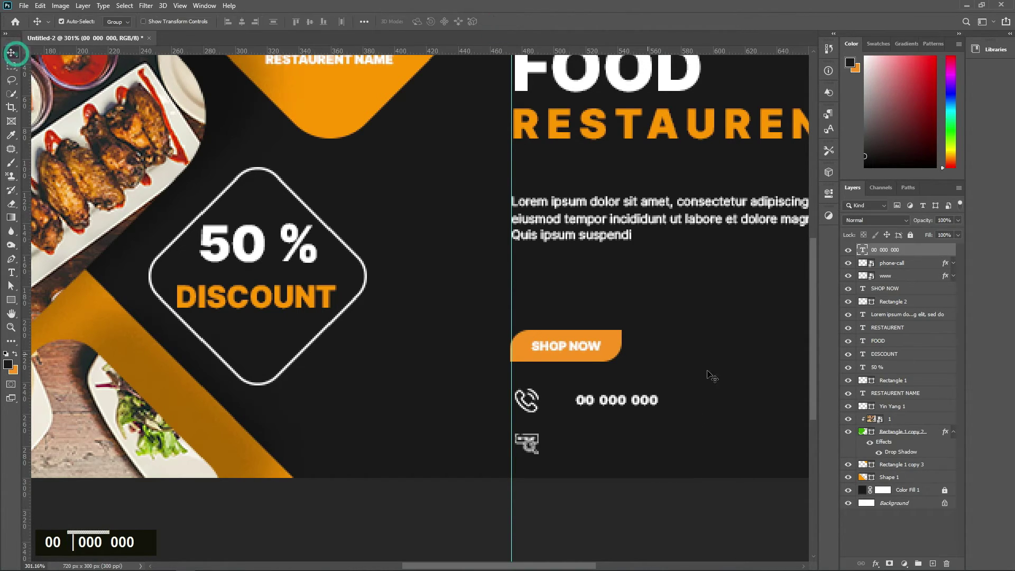
- Align the phone number vertically with the phone-call icon's center and shift it left, closer to the icon
left_click(870, 264, "ctrl")
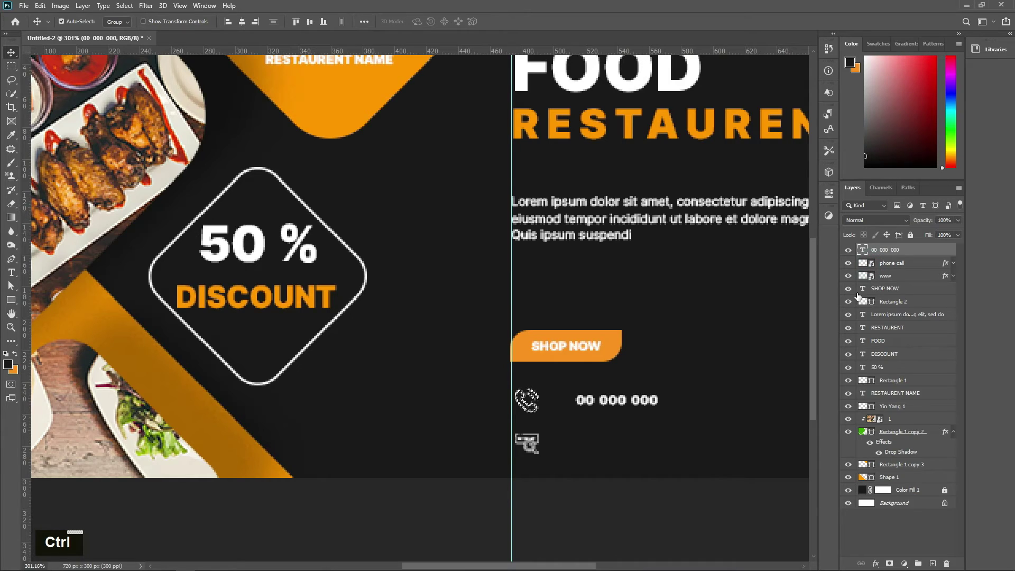
left_click(312, 22)
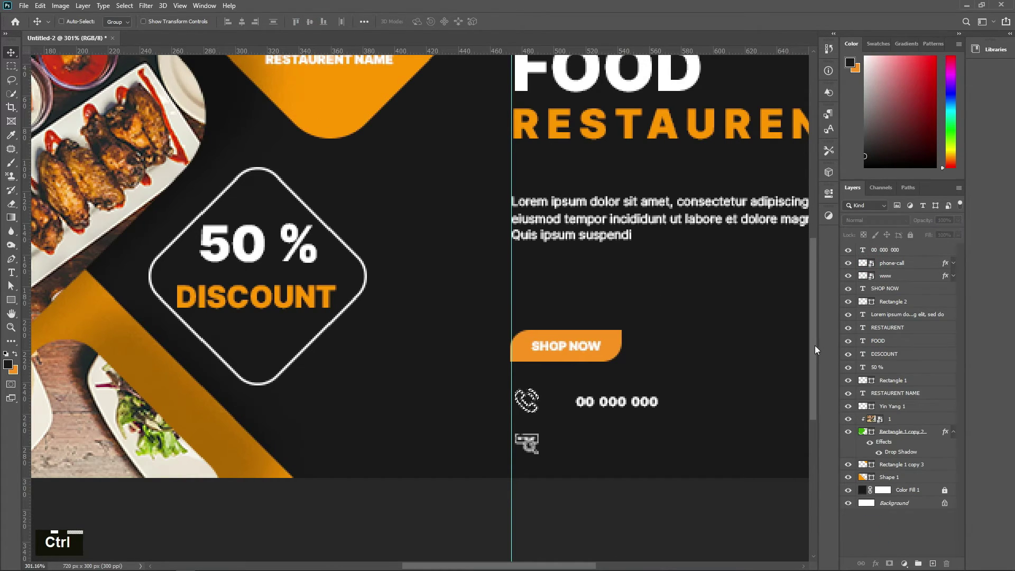
key("ctrl+d")
left_click(885, 255)
key("Left")
key("Left")
key("Left")
key("Left")
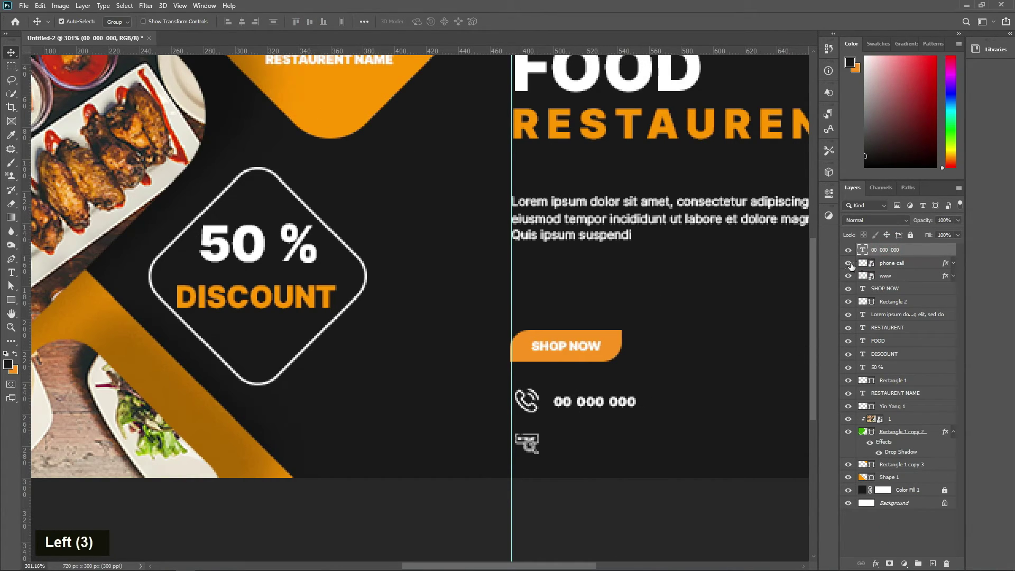
key("t")
left_click(574, 454)
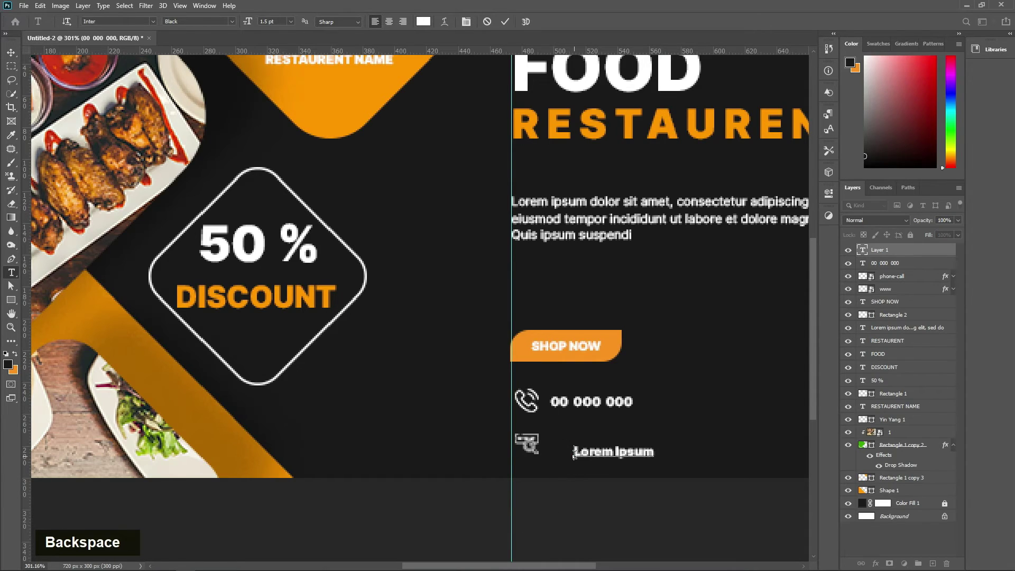
key("BackSpace")
type("www.y")
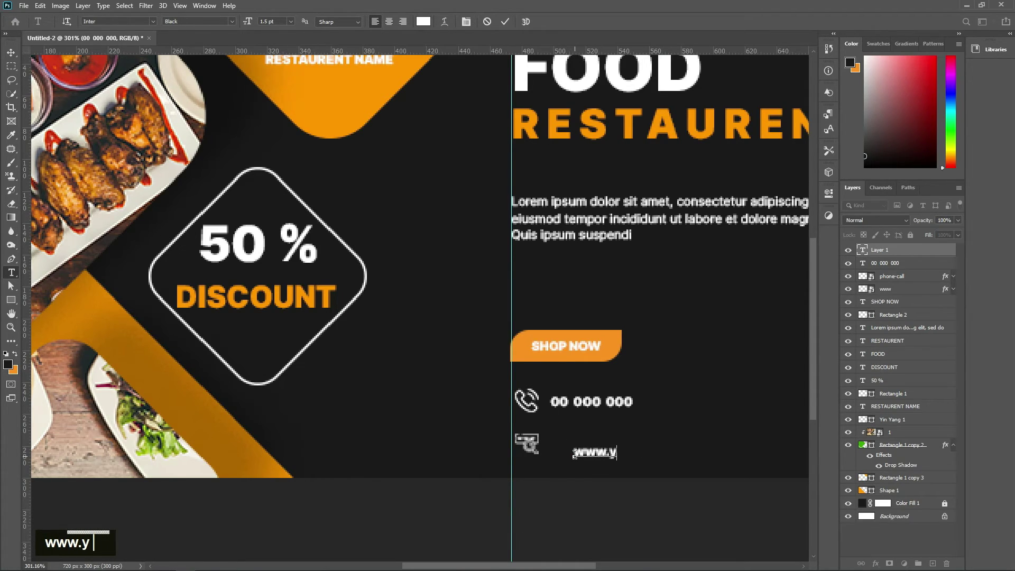
type("purweb")
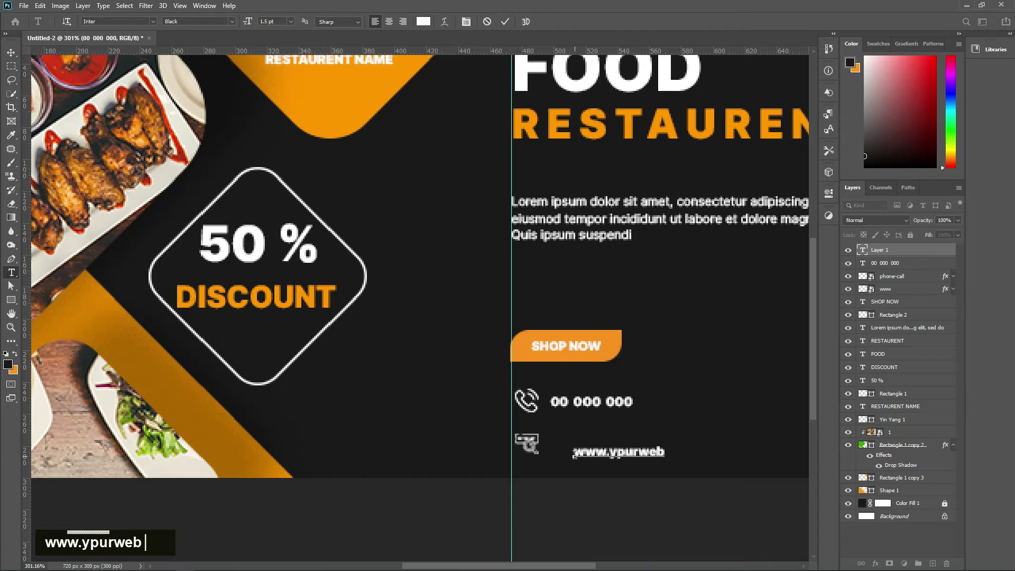
type(".com")
left_click(504, 20)
- Align the website text vertically with the center of the www icon, using the icon's outline as selection, and deselect
left_click(865, 291, "ctrl")
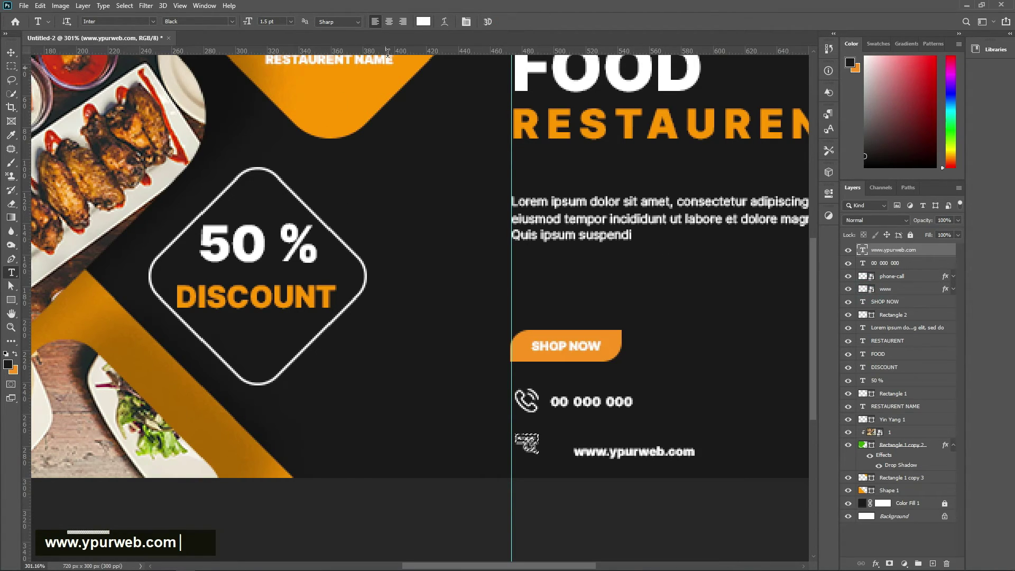
key("v")
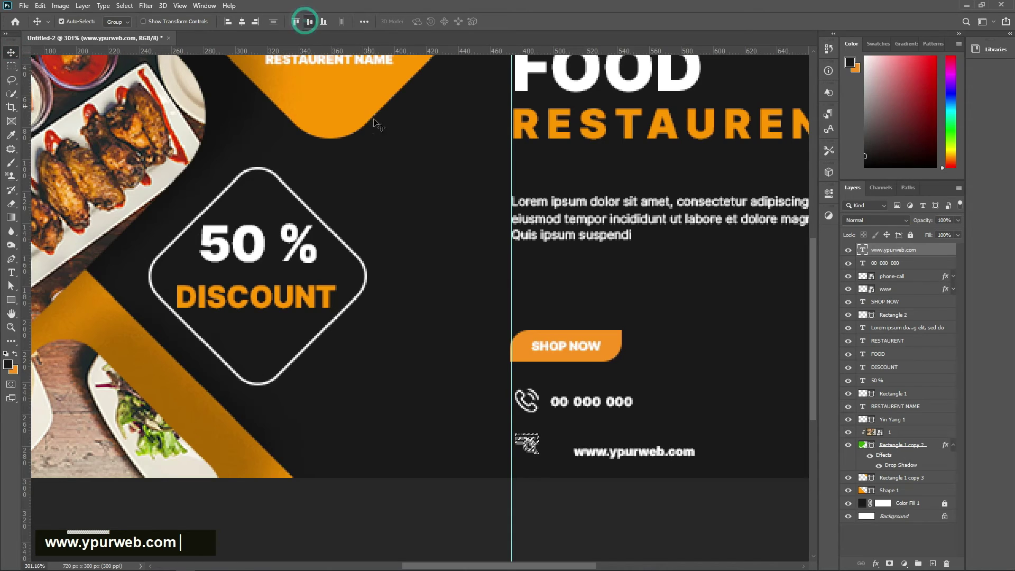
left_click(309, 21)
left_click(872, 525)
key("ctrl+d")
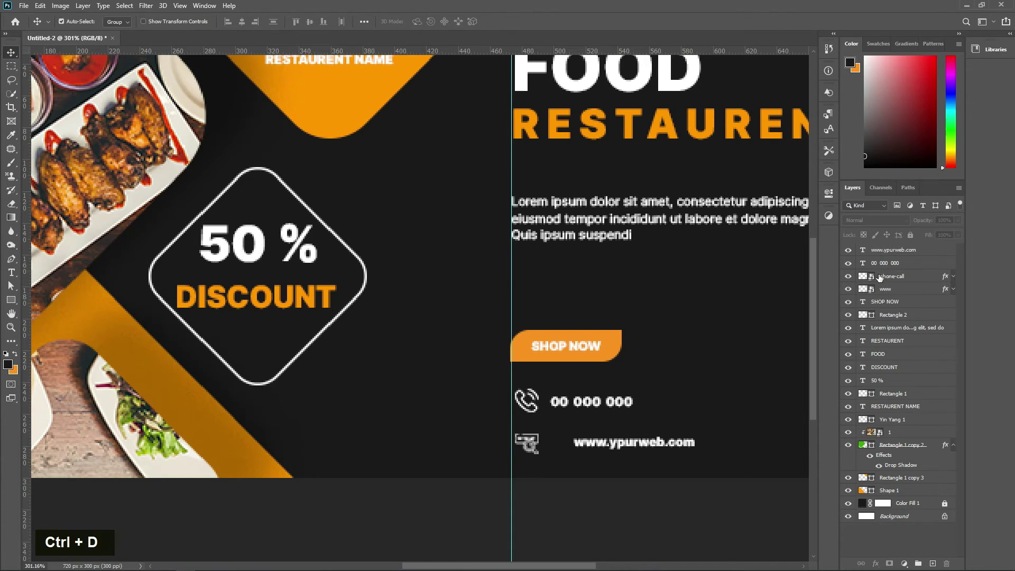
- Align the website text's left edge with the phone number above it, using the number's outline as selection, and deselect
left_click(862, 263, "ctrl")
key("ctrl")
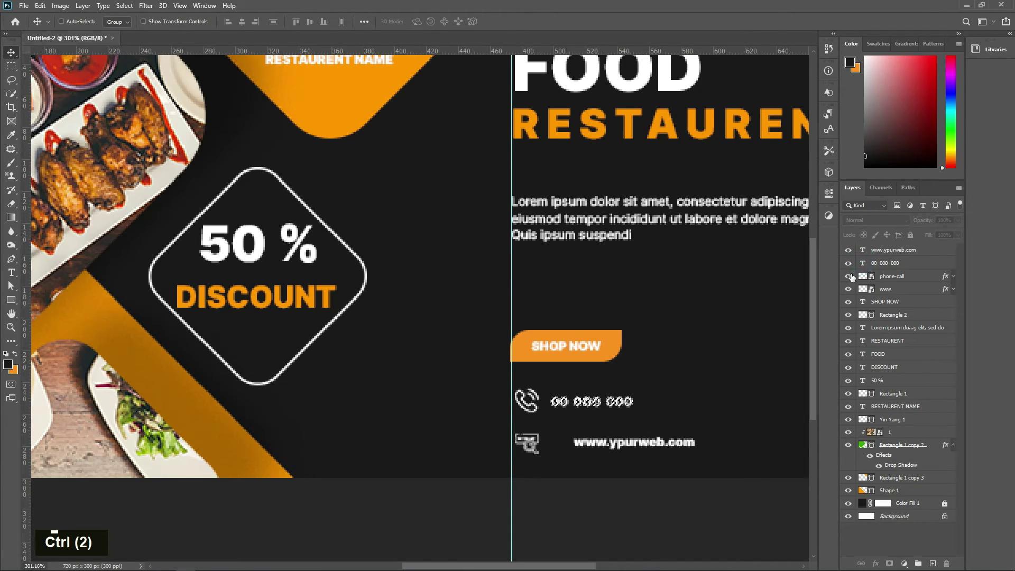
left_click(228, 21)
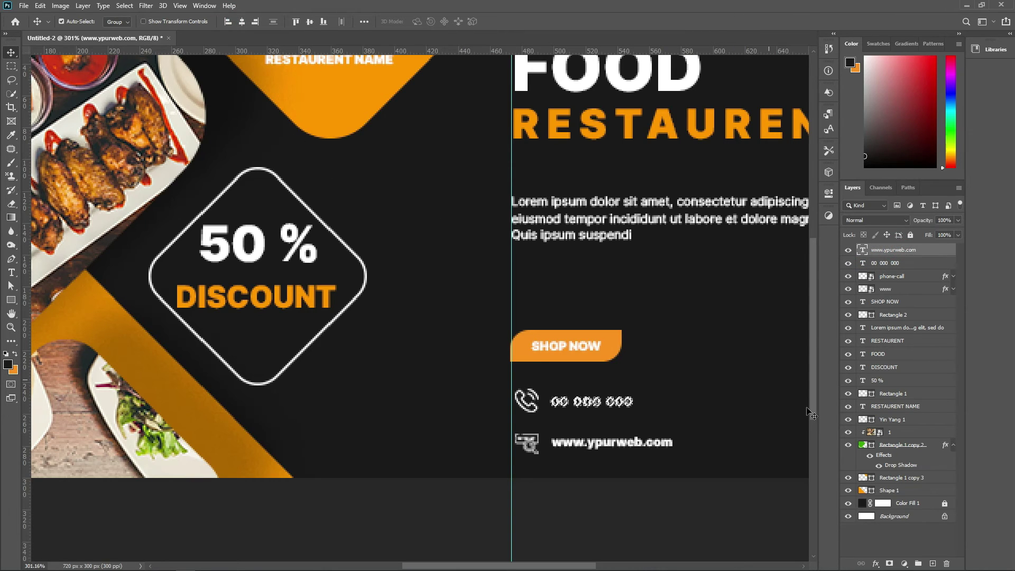
left_click(851, 528)
key("ctrl+d")
- Hide the vertical guide and stamp all visible layers into a new merged layer on top
scroll(573, 391, "down", 5, "alt")
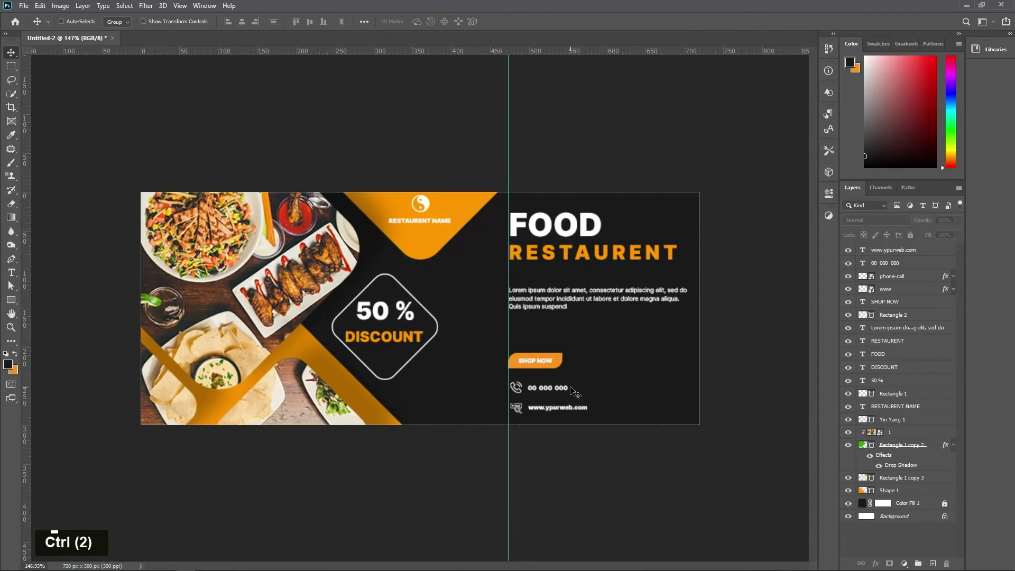
key("ctrl+h")
scroll(525, 475, "down", 2, "alt")
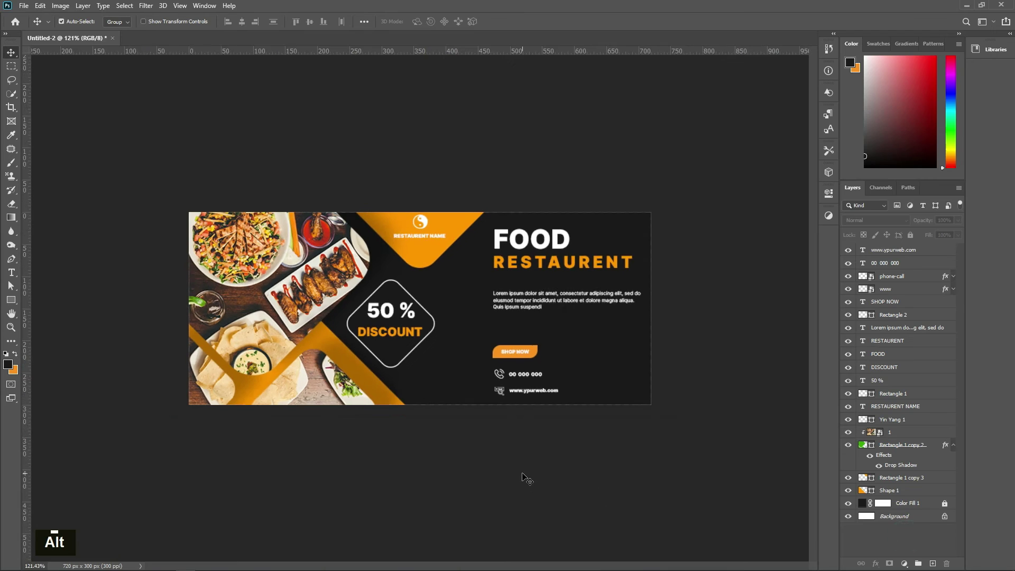
key("ctrl+alt+shift+e")
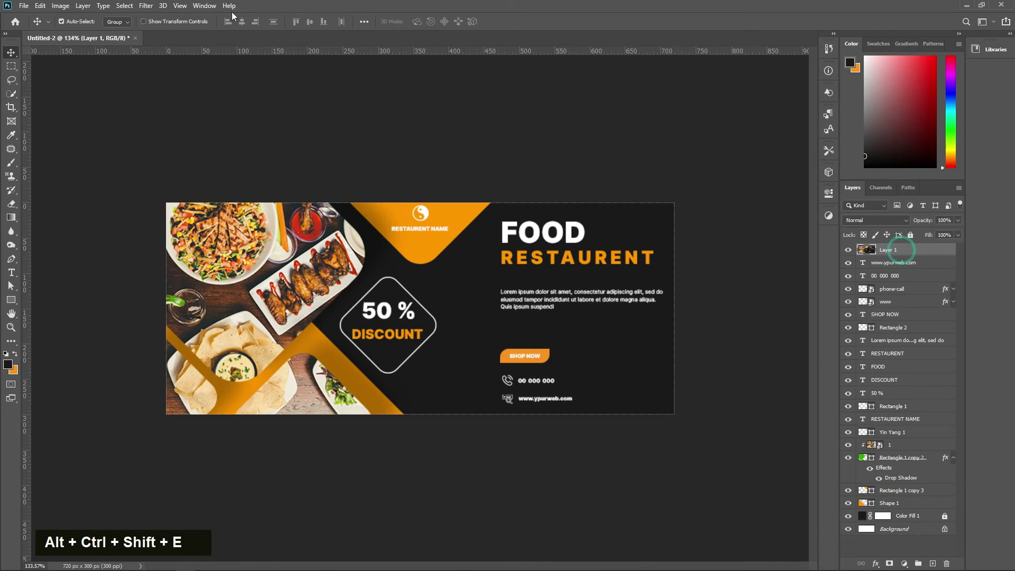
- Apply an Exposure adjustment to the merged layer with exposure +0.4, offset 0 and a slightly reduced gamma correction
left_click(60, 5)
mouse_move(79, 33)
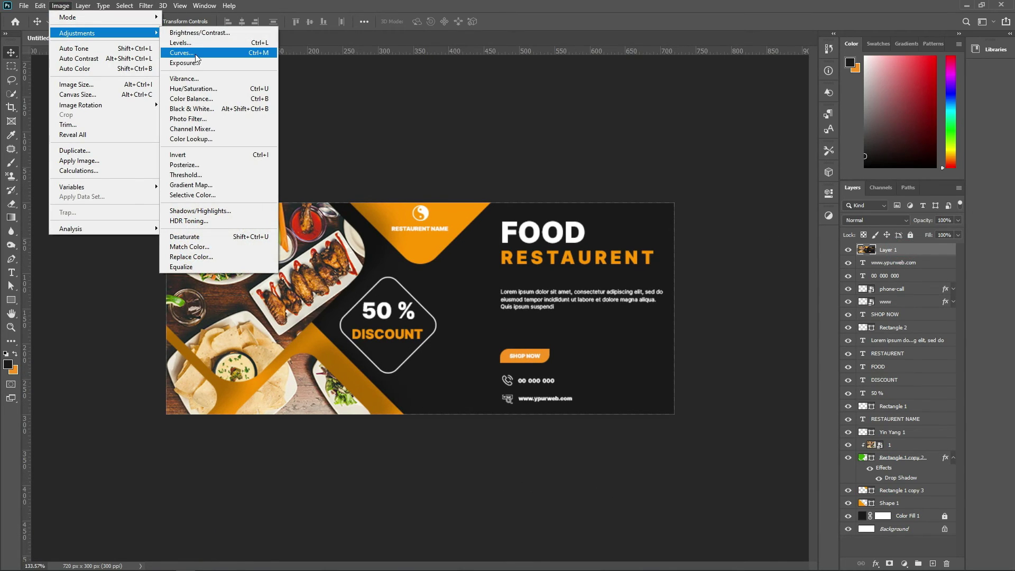
left_click(211, 62)
left_click_drag(533, 147, 533, 170)
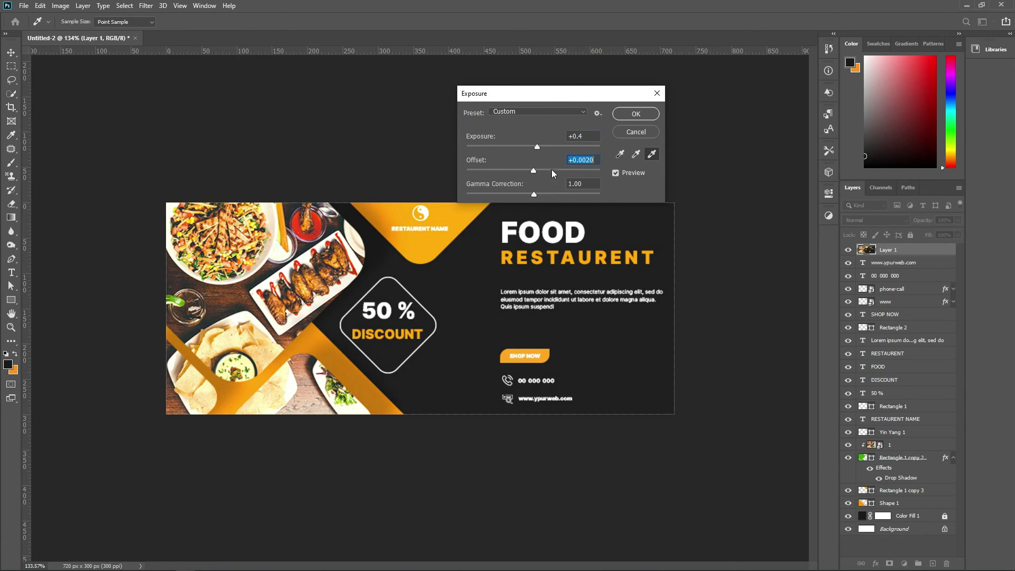
type("0")
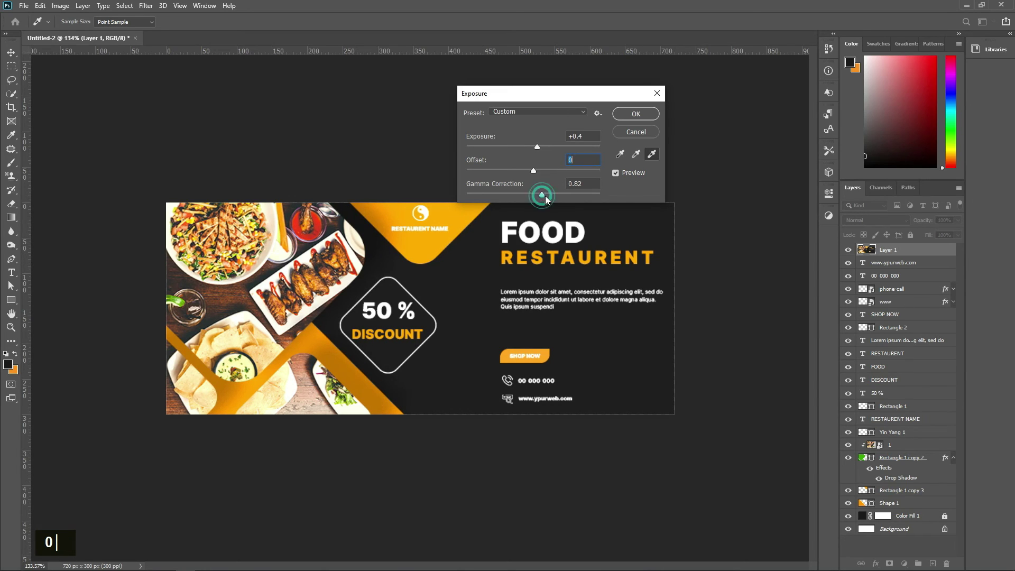
left_click_drag(546, 197, 539, 198)
left_click(636, 114)
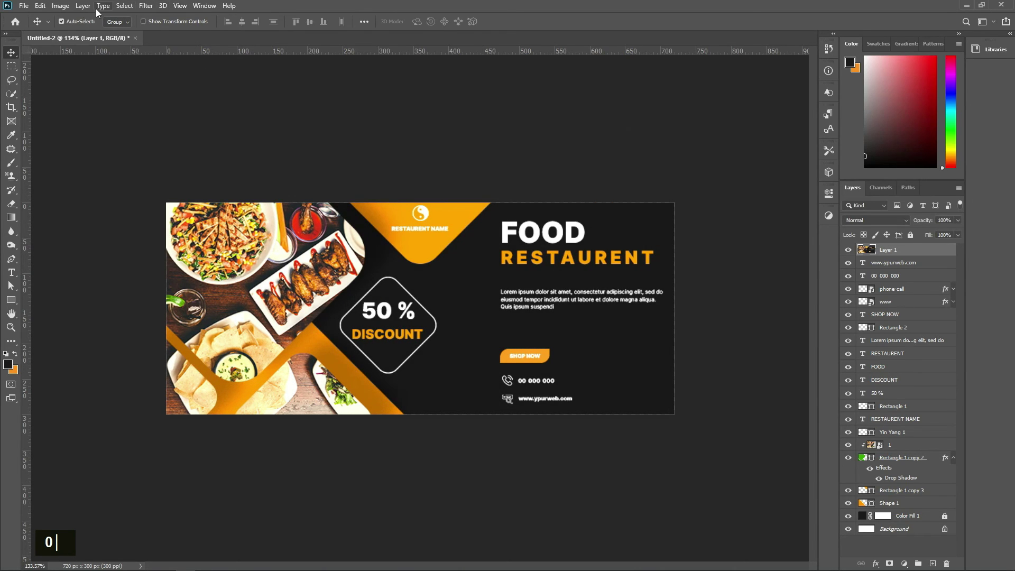
- Apply a Vibrance adjustment to the merged layer with vibrance +30 and saturation +19
left_click(60, 5)
mouse_move(79, 30)
left_click(210, 82)
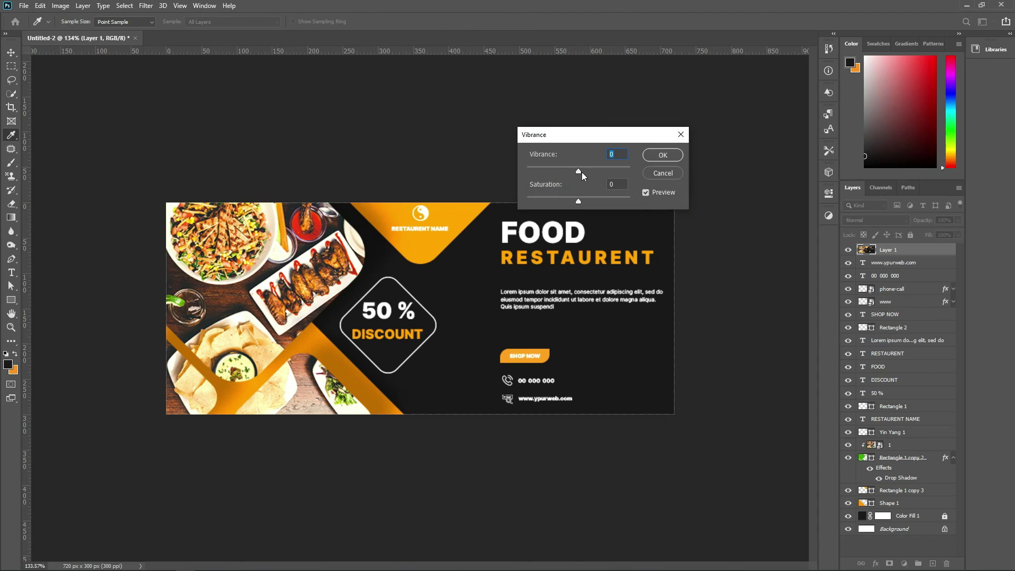
left_click_drag(586, 197, 588, 199)
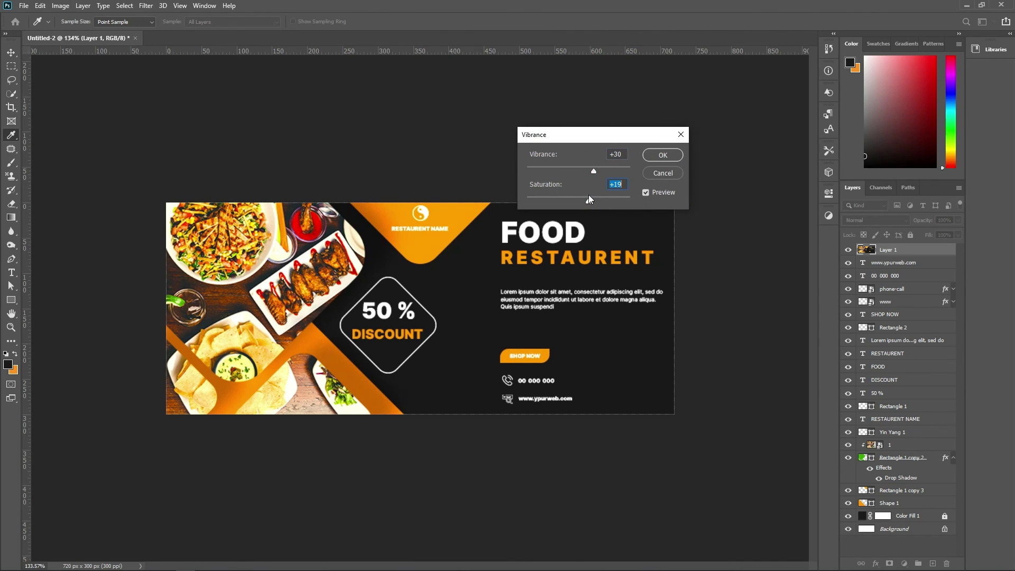
left_click(662, 155)
- Apply the Camera Raw filter to the merged layer with texture +27 and clarity +5
left_click(146, 5)
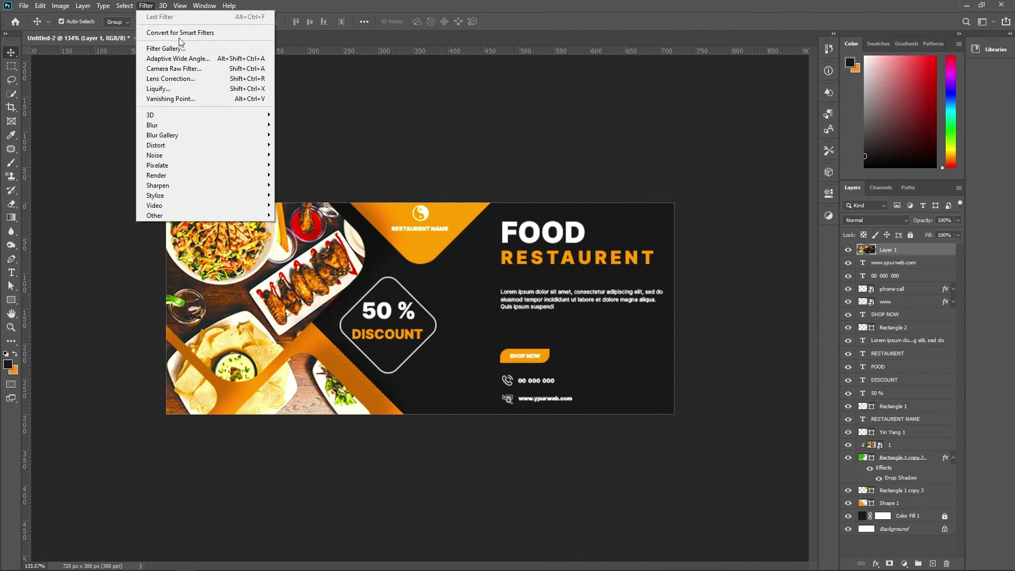
left_click(173, 68)
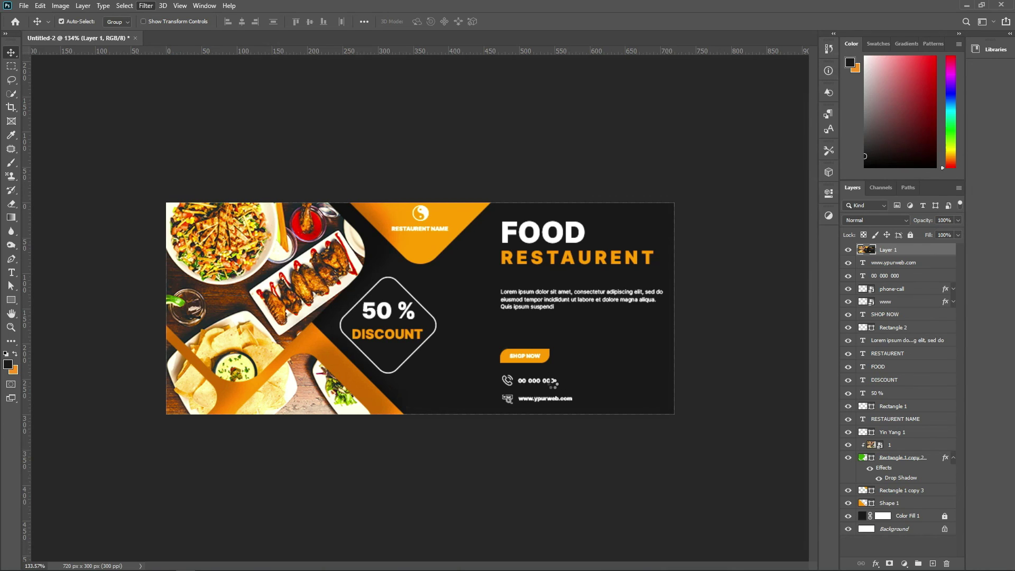
left_click_drag(740, 353, 761, 358)
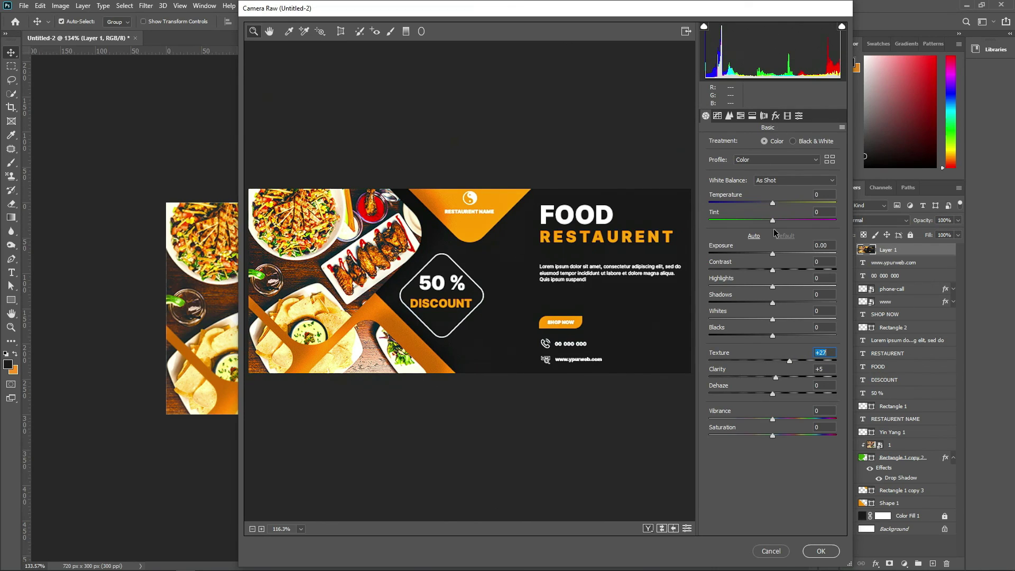
left_click(820, 551)
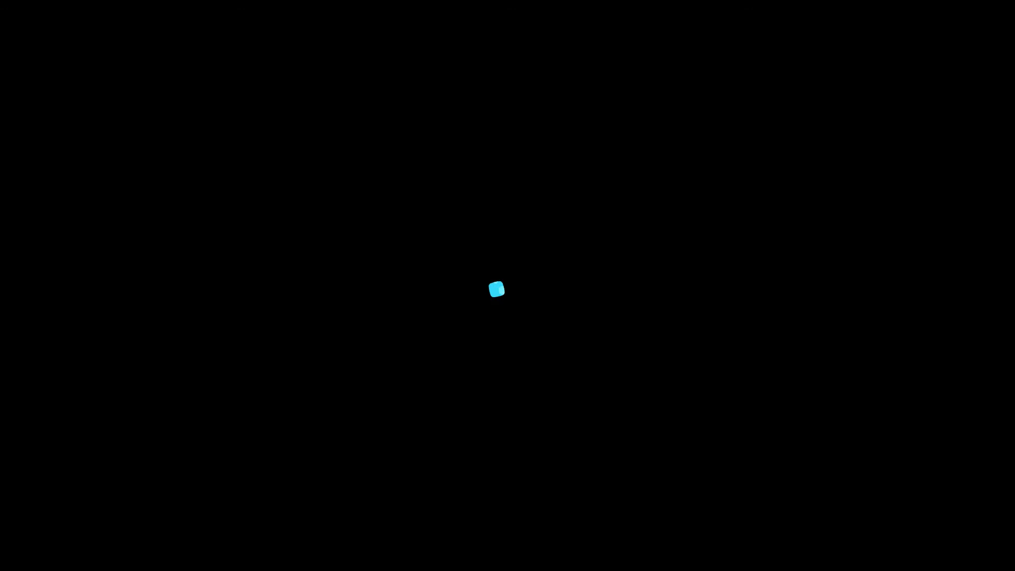